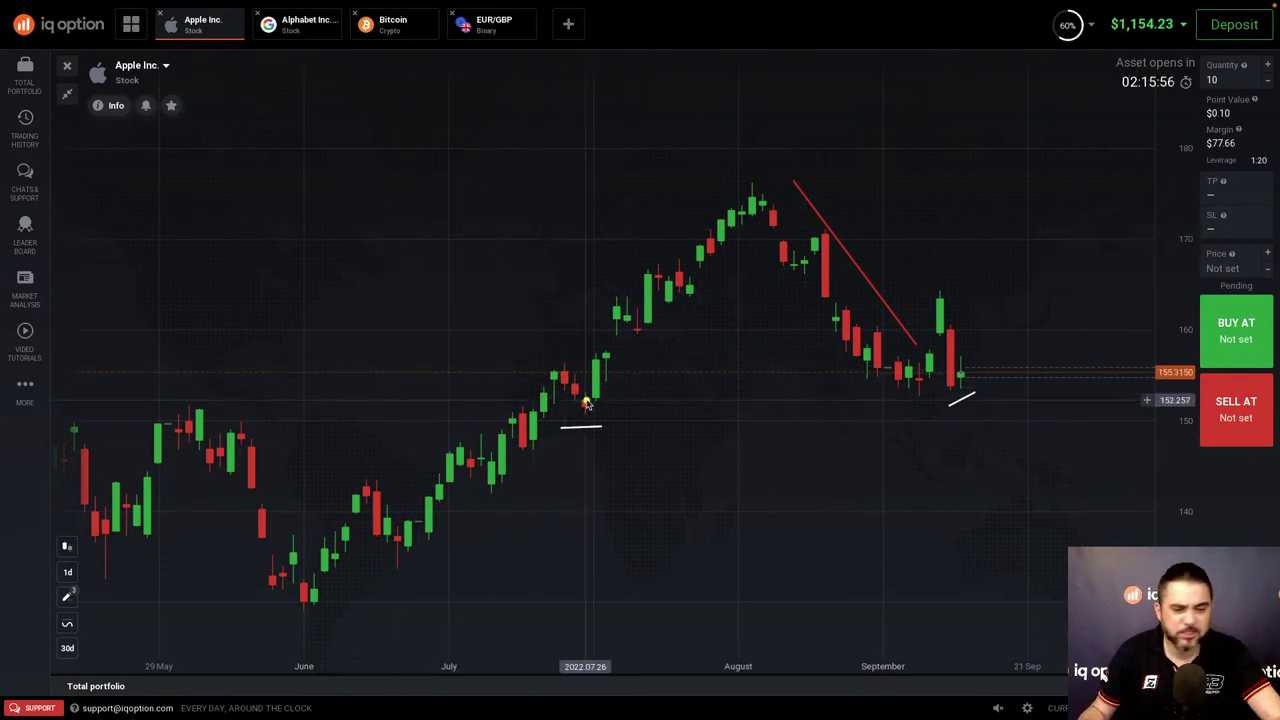
- Zoom in on the late-July pullback above the white support mark on Apple's daily chart and examine its candles
{"action": "scroll", "coordinate": [585, 408], "scroll_direction": "up", "scroll_amount": 5}
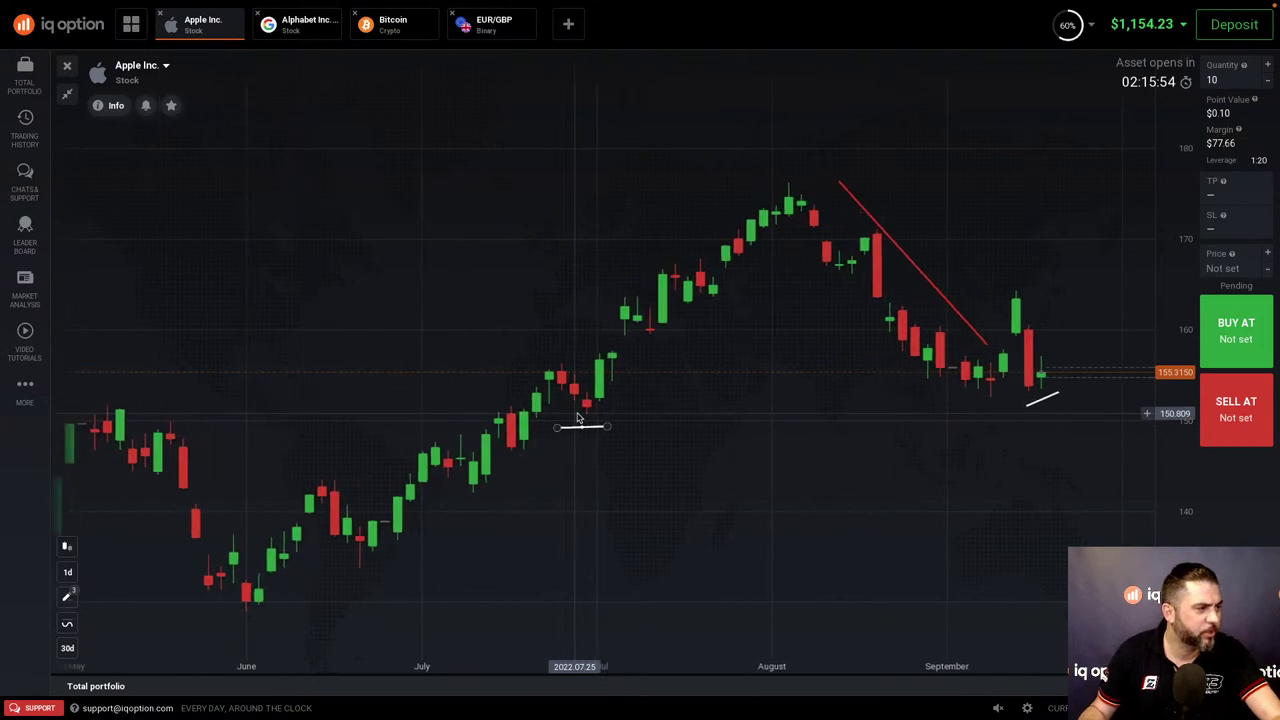
{"action": "scroll", "coordinate": [580, 420], "scroll_direction": "up", "scroll_amount": 2}
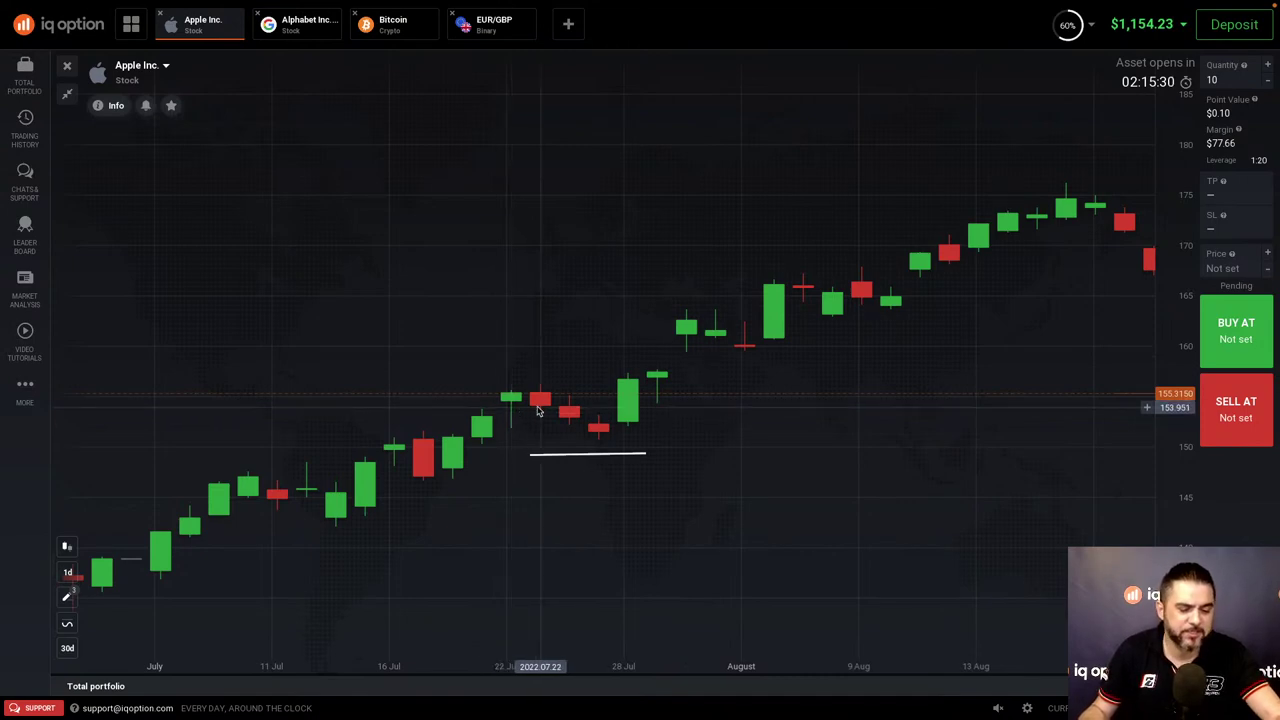
{"action": "left_click_drag", "start_coordinate": [510, 350], "coordinate": [662, 463]}
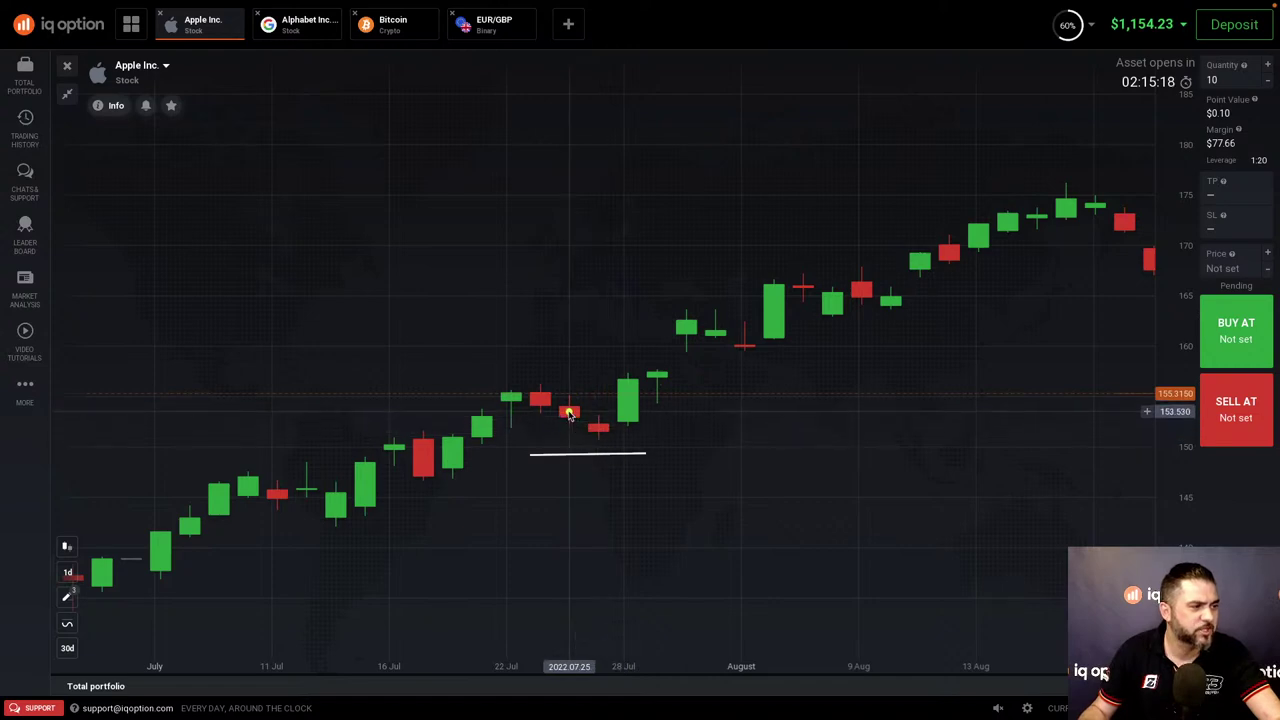
{"action": "left_click_drag", "start_coordinate": [555, 423], "coordinate": [646, 427]}
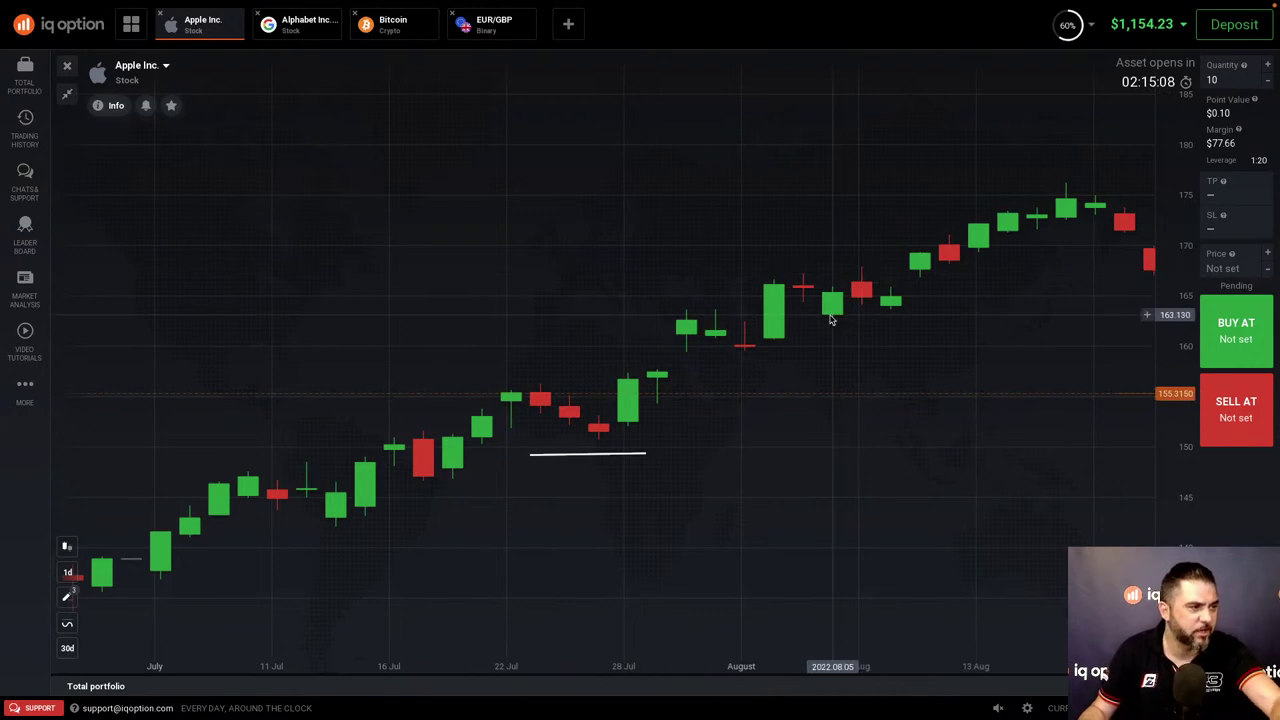
- Examine Apple's August decline along the red trendline and the mid-September candles above the short white mark
{"action": "scroll", "coordinate": [830, 320], "scroll_direction": "down", "scroll_amount": 10}
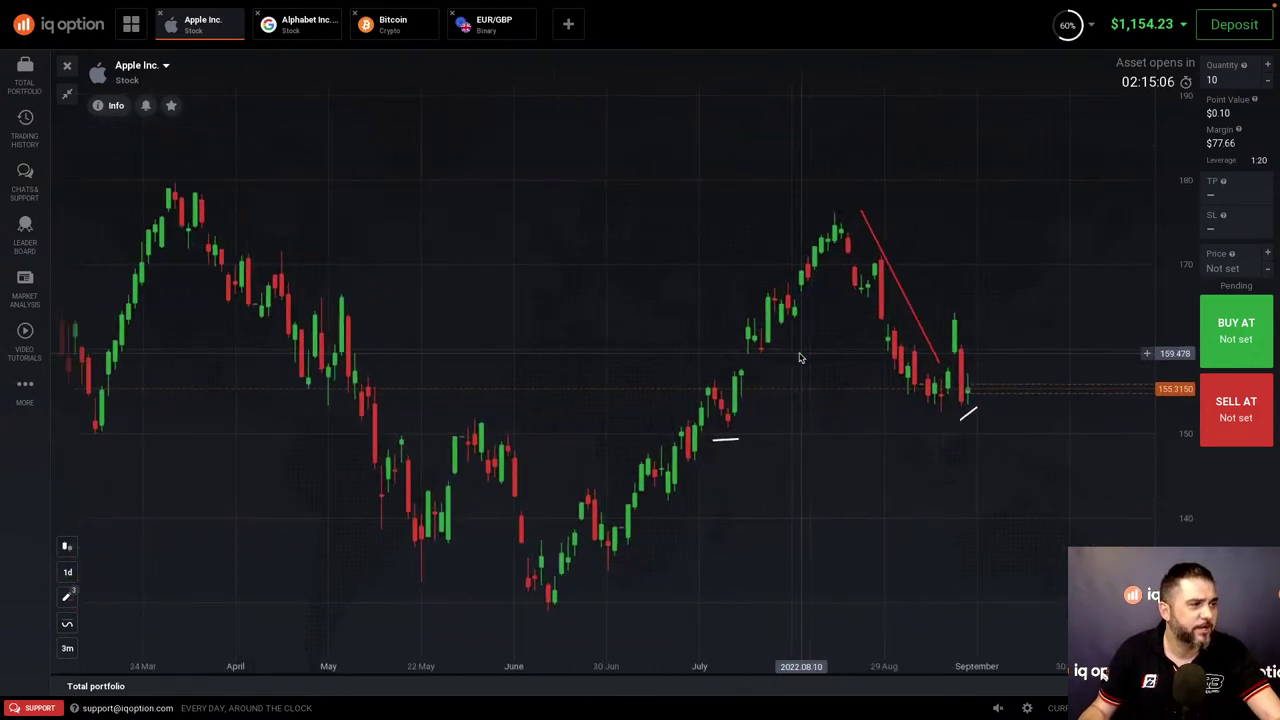
{"action": "scroll", "coordinate": [800, 357], "scroll_direction": "up", "scroll_amount": 5}
{"action": "scroll", "coordinate": [760, 348], "scroll_direction": "up", "scroll_amount": 5}
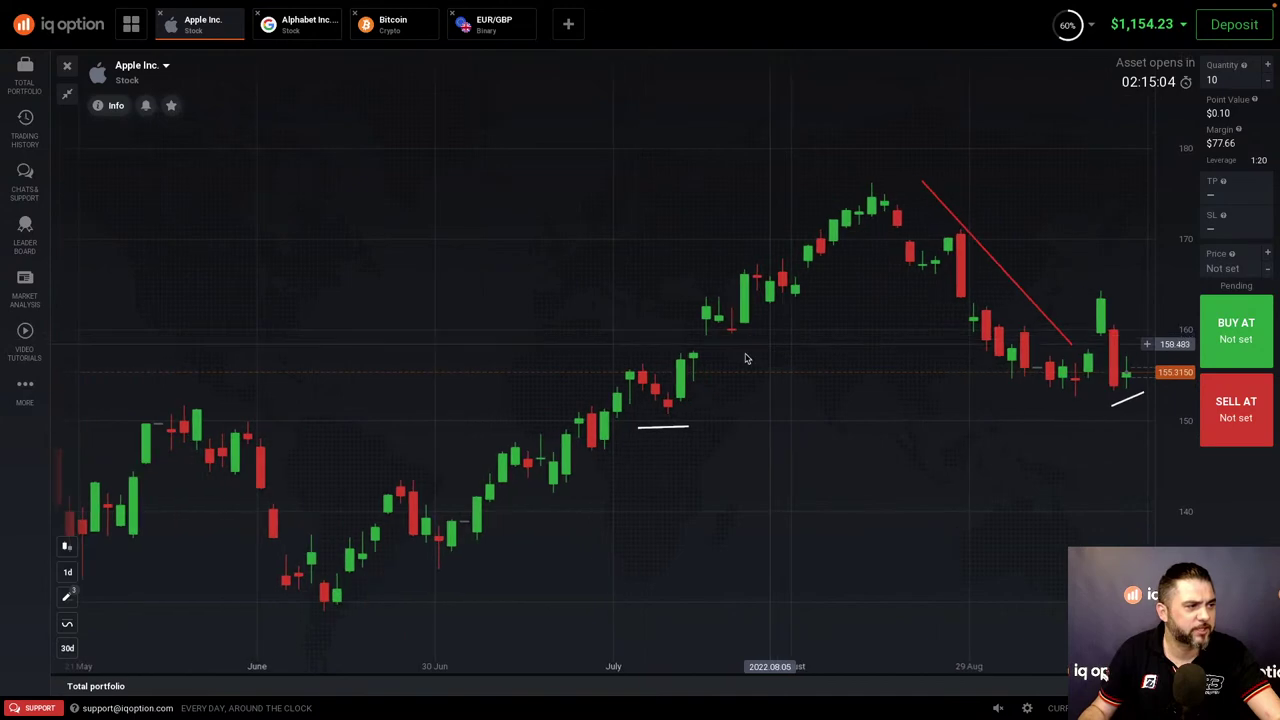
{"action": "scroll", "coordinate": [876, 229], "scroll_direction": "up", "scroll_amount": 2}
{"action": "scroll", "coordinate": [876, 229], "scroll_direction": "up", "scroll_amount": 2}
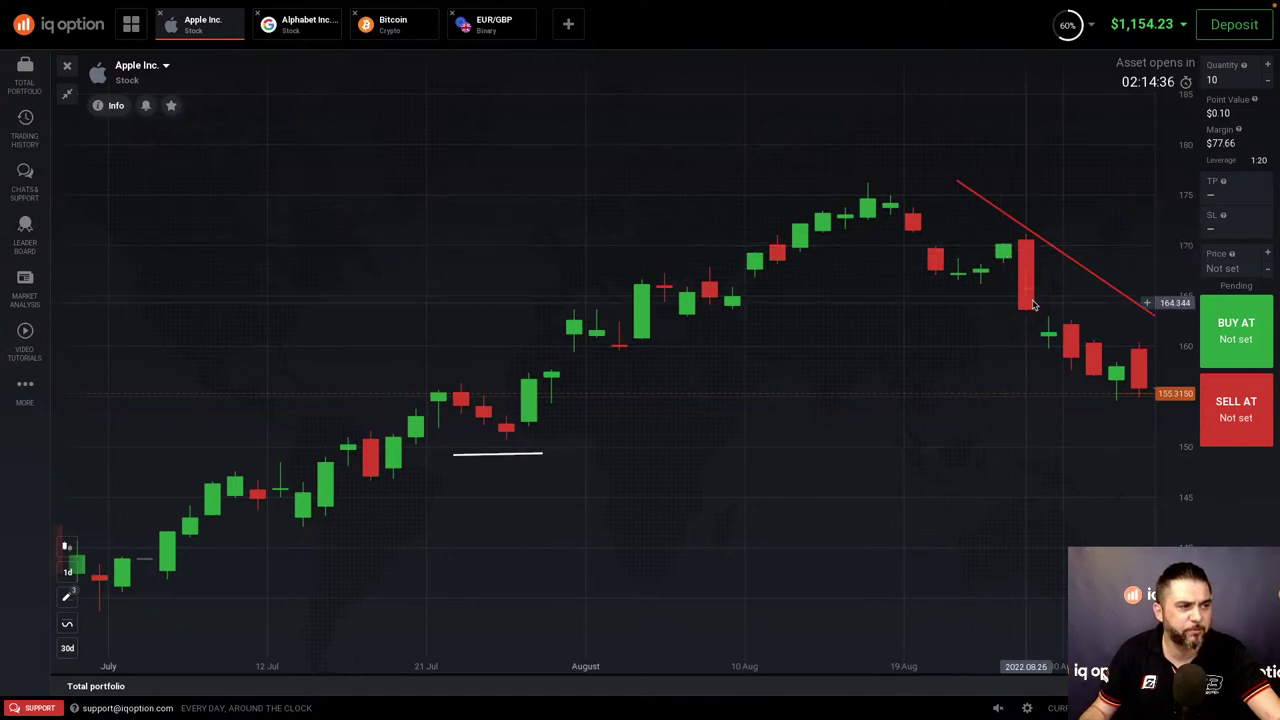
{"action": "left_click_drag", "start_coordinate": [1006, 252], "coordinate": [800, 268]}
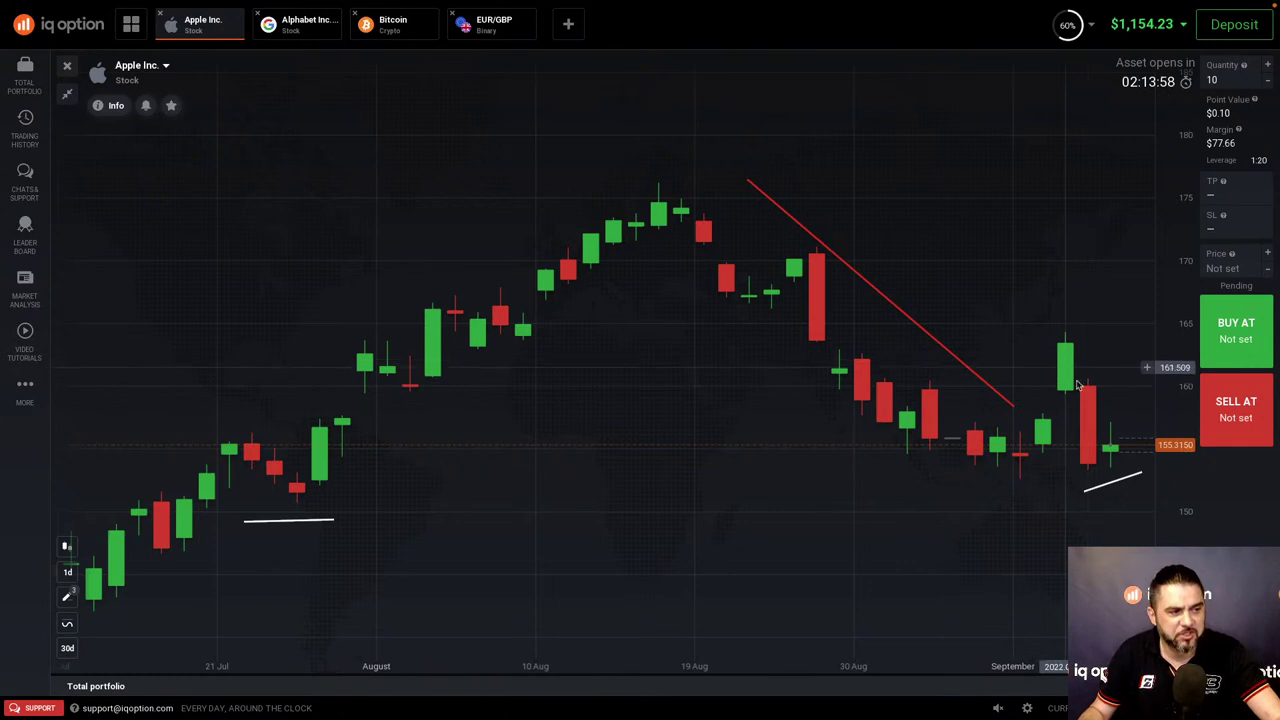
{"action": "left_click_drag", "start_coordinate": [1080, 394], "coordinate": [1018, 397]}
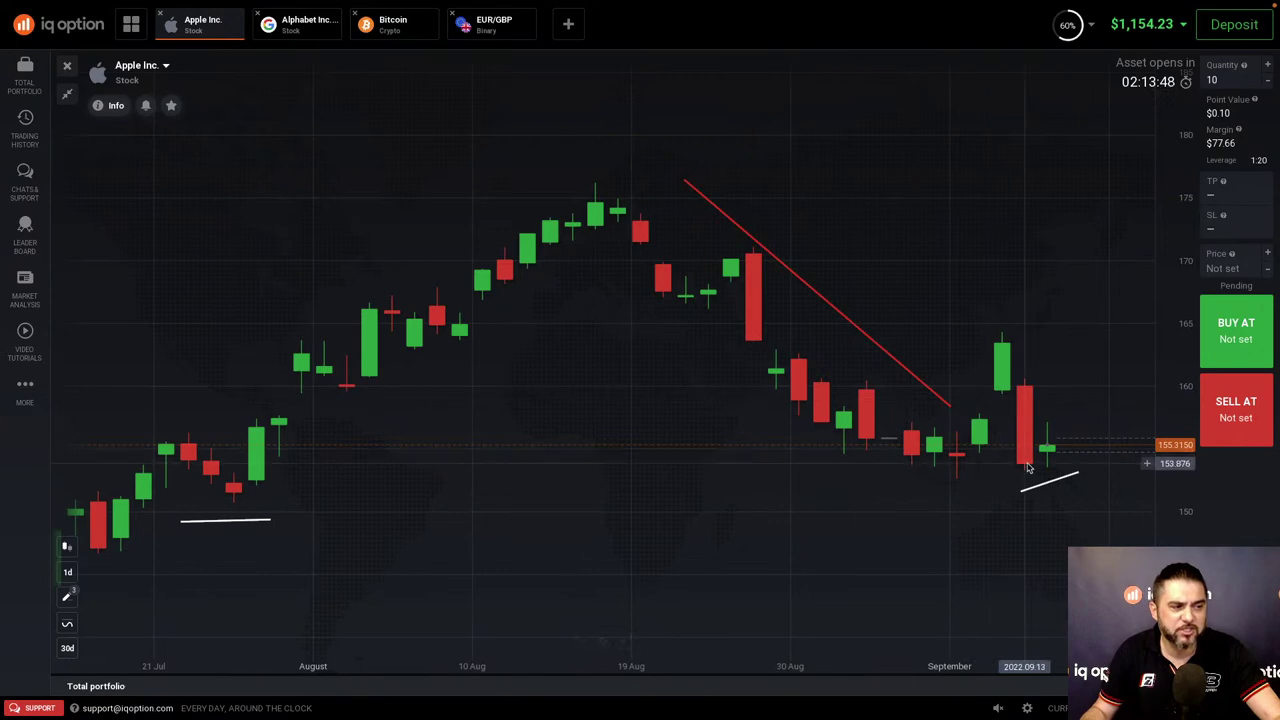
{"action": "left_click_drag", "start_coordinate": [1061, 414], "coordinate": [1014, 437]}
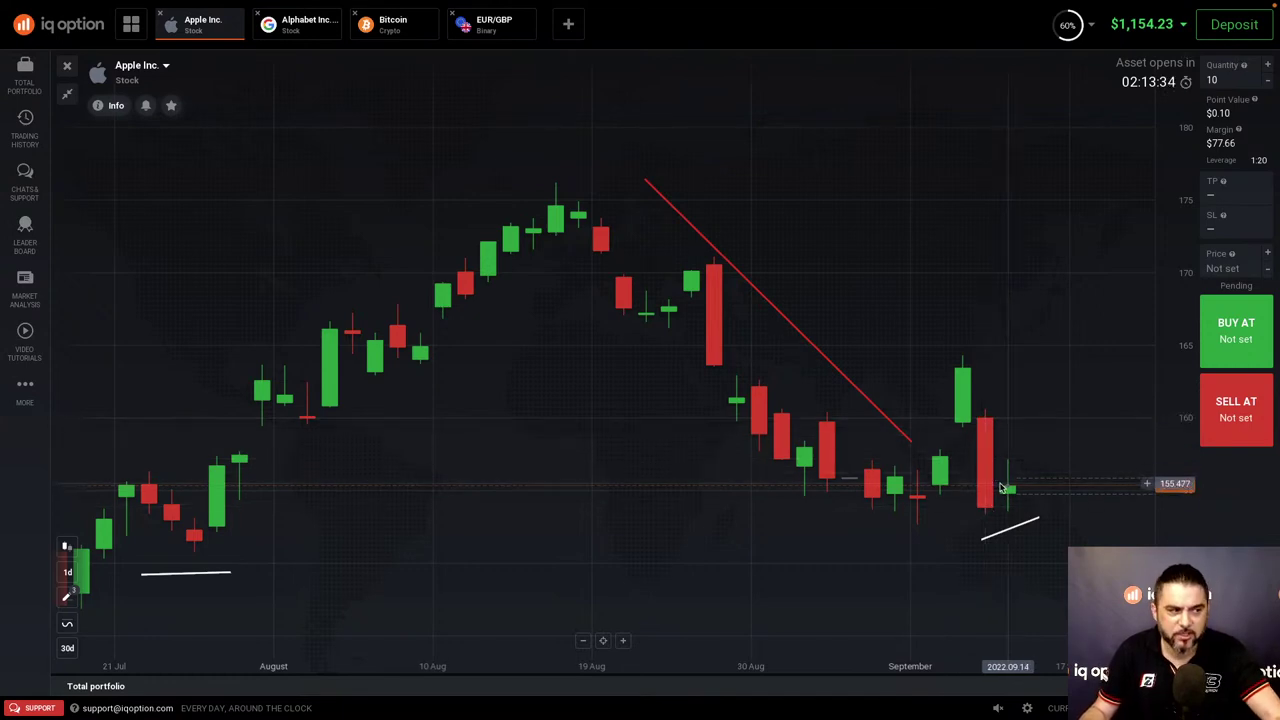
{"action": "left_click_drag", "start_coordinate": [1029, 460], "coordinate": [951, 483]}
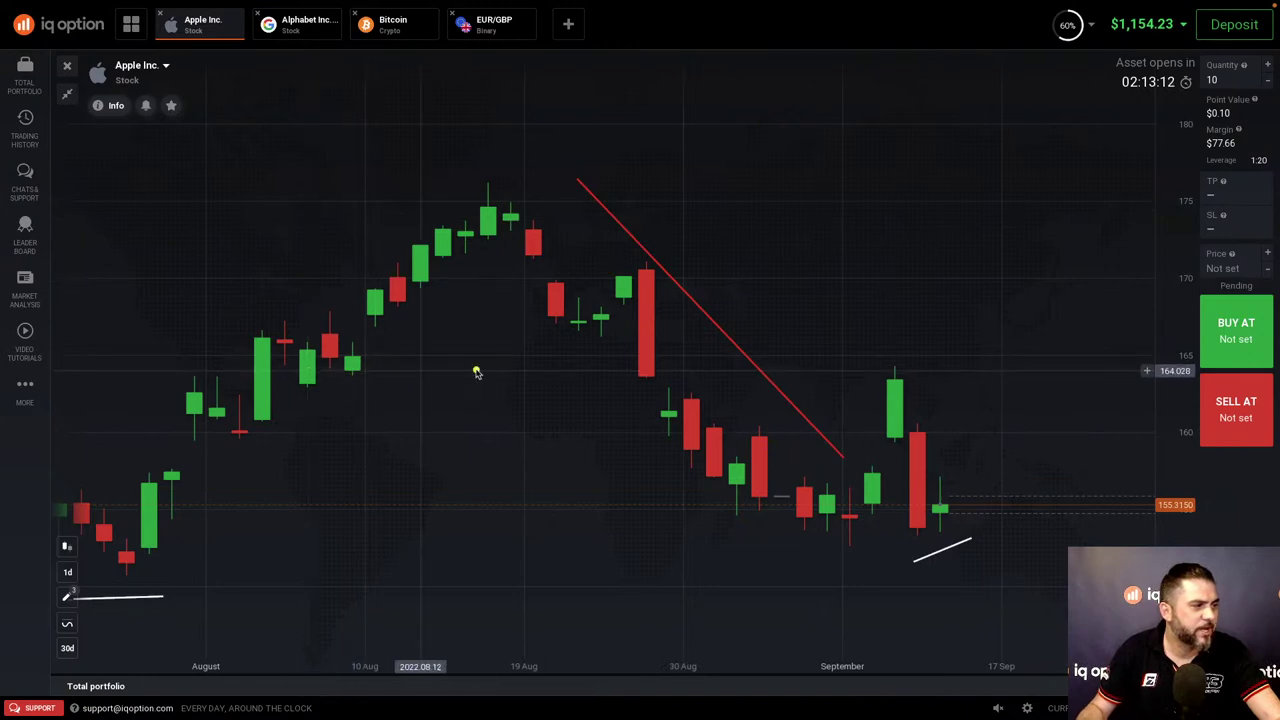
- Trace the horizontal price level at about 163.8 from the 29 July candle across to mid-September, pointing out its touches
{"action": "left_click_drag", "start_coordinate": [258, 377], "coordinate": [1051, 376]}
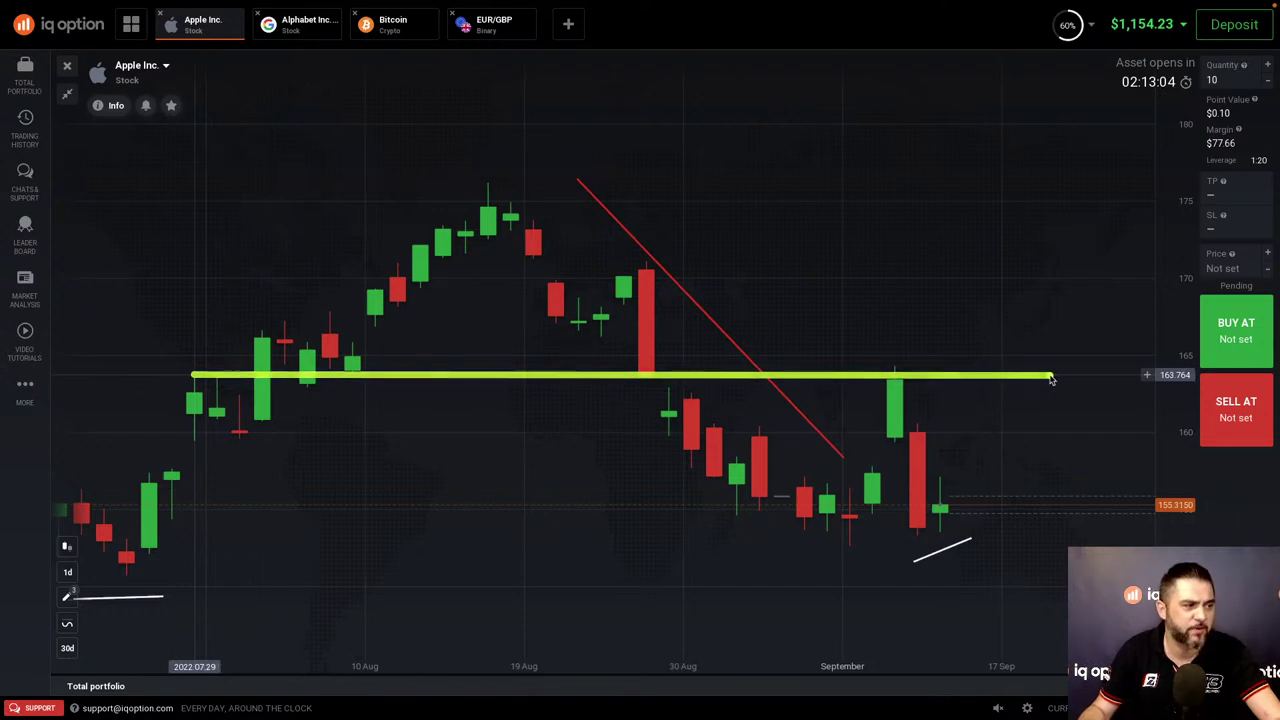
{"action": "left_click", "coordinate": [894, 371]}
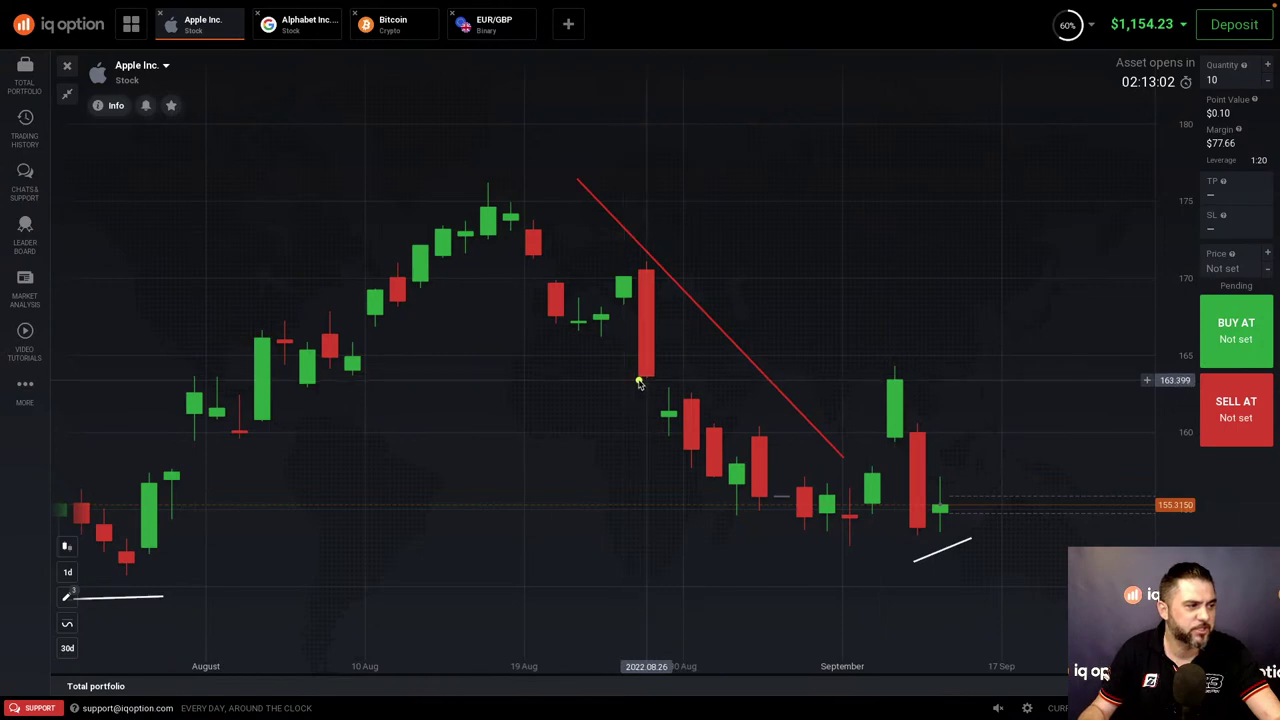
{"action": "left_click", "coordinate": [306, 375]}
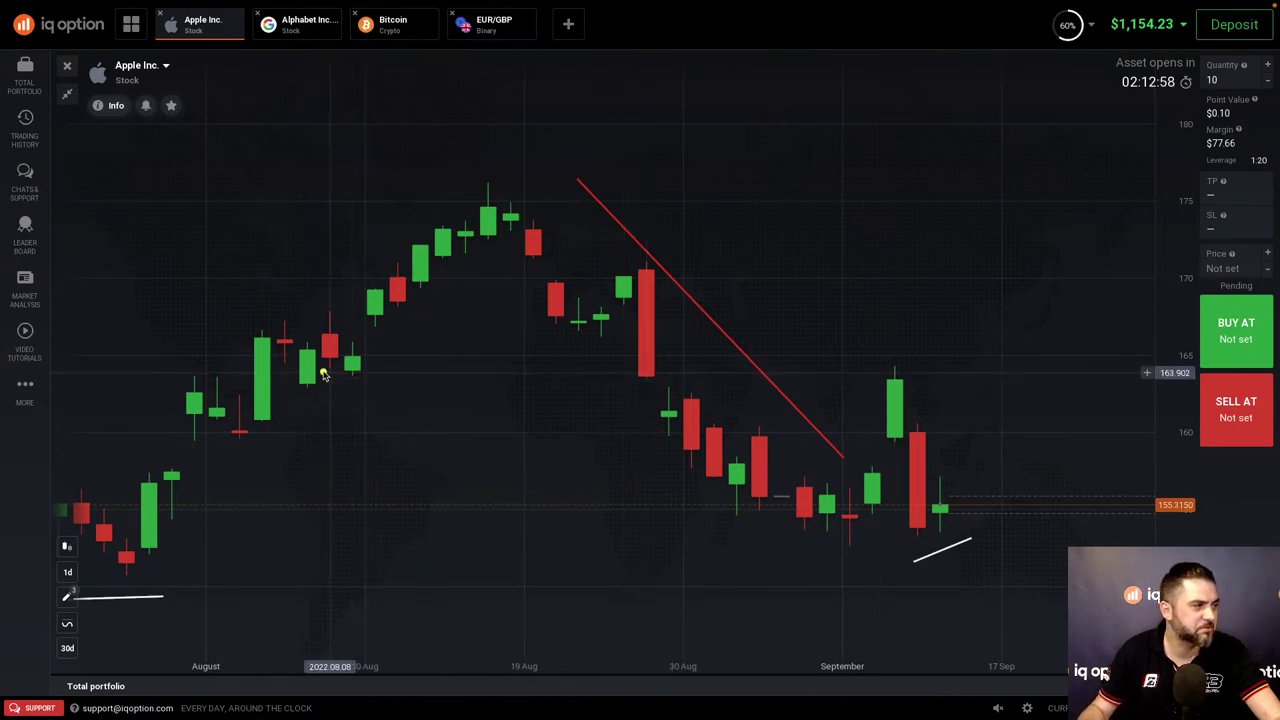
{"action": "left_click", "coordinate": [188, 386]}
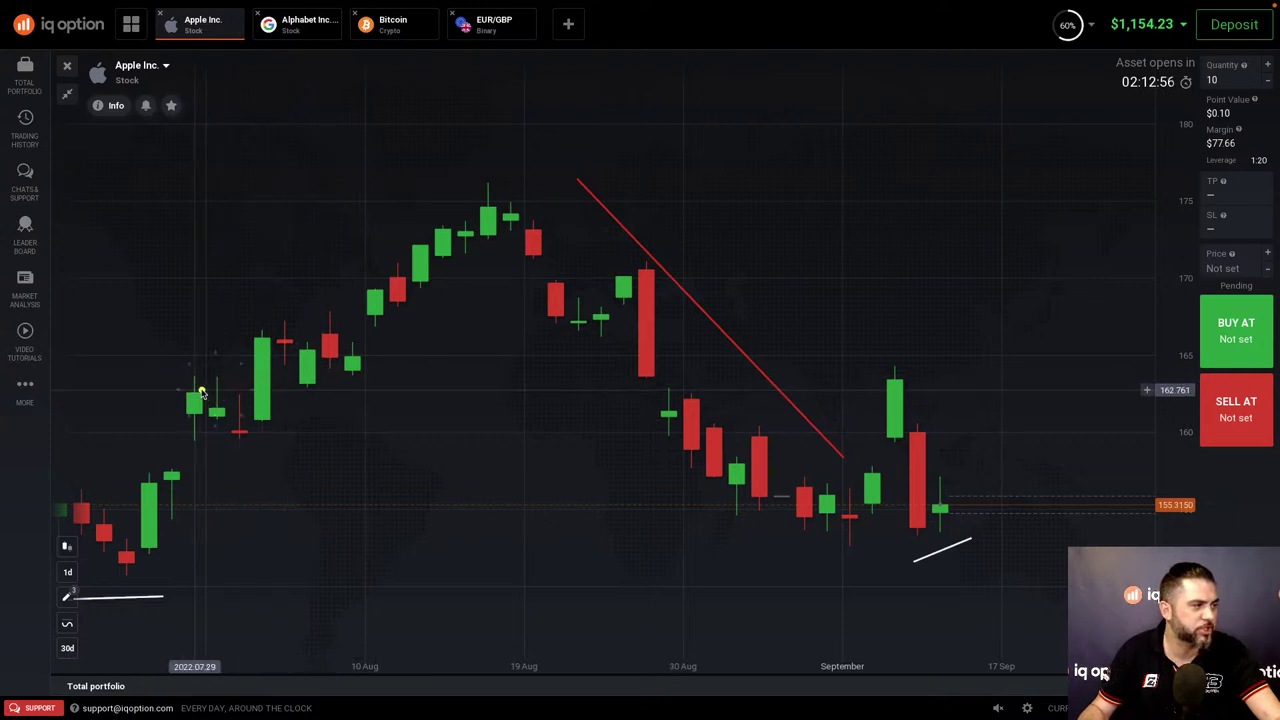
{"action": "mouse_move", "coordinate": [193, 393]}
{"action": "left_mouse_down"}
{"action": "mouse_move", "coordinate": [1143, 388]}
{"action": "mouse_move", "coordinate": [1037, 386]}
{"action": "left_mouse_up"}
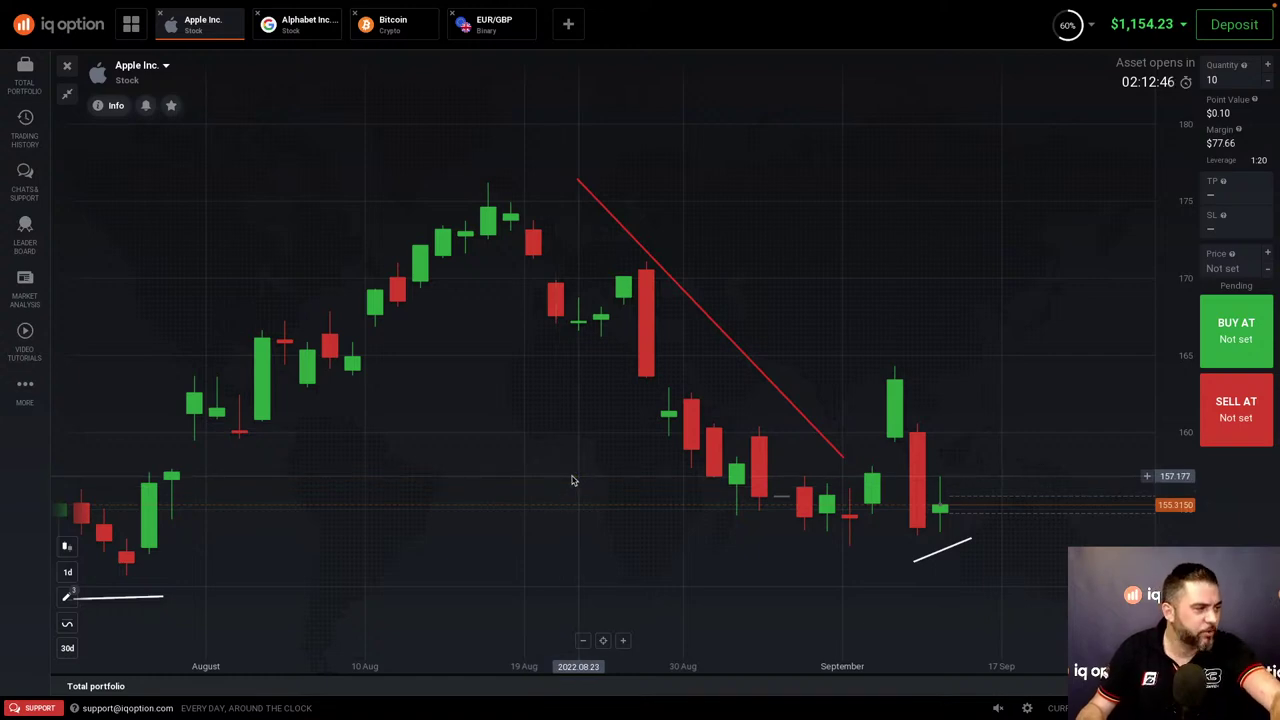
- Trace the horizontal level at about 155.3 from the 21 July candle to the September lows on Apple's chart
{"action": "scroll", "coordinate": [578, 476], "scroll_direction": "up", "scroll_amount": 2}
{"action": "scroll", "coordinate": [580, 475], "scroll_direction": "down", "scroll_amount": 4}
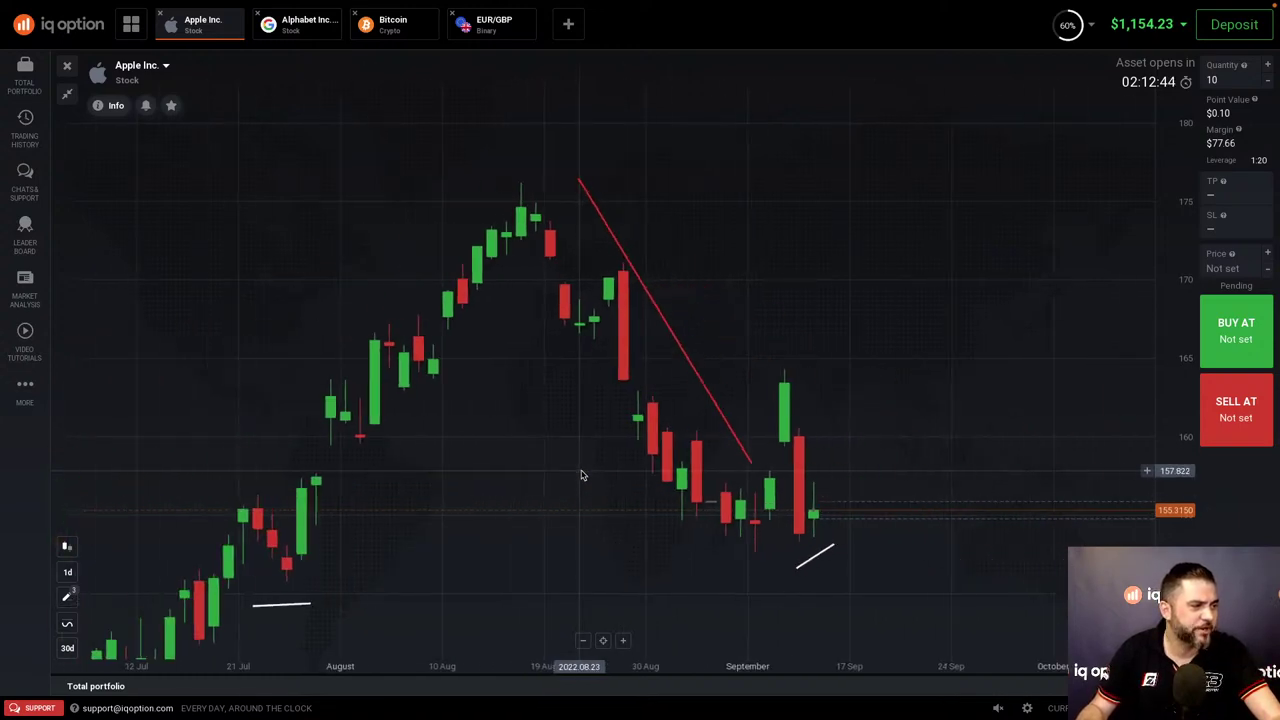
{"action": "scroll", "coordinate": [580, 476], "scroll_direction": "down", "scroll_amount": 2}
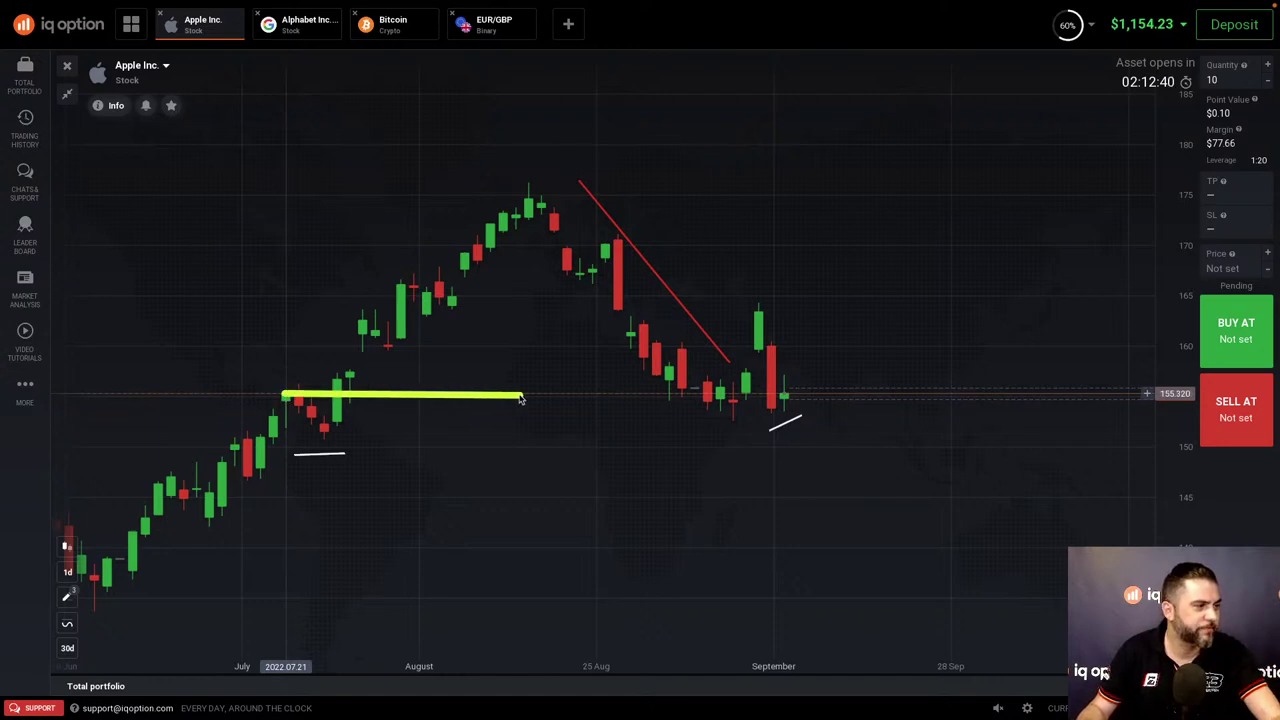
{"action": "left_click_drag", "start_coordinate": [770, 401], "coordinate": [873, 401]}
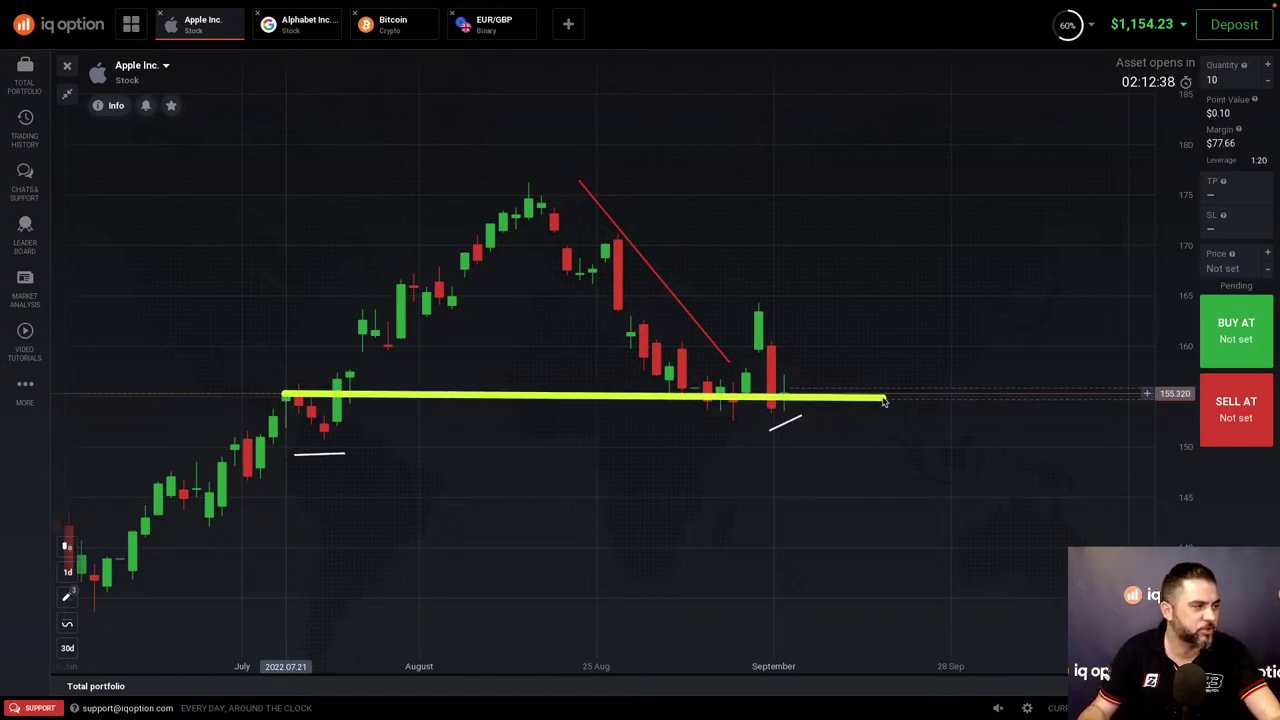
{"action": "left_click", "coordinate": [288, 395]}
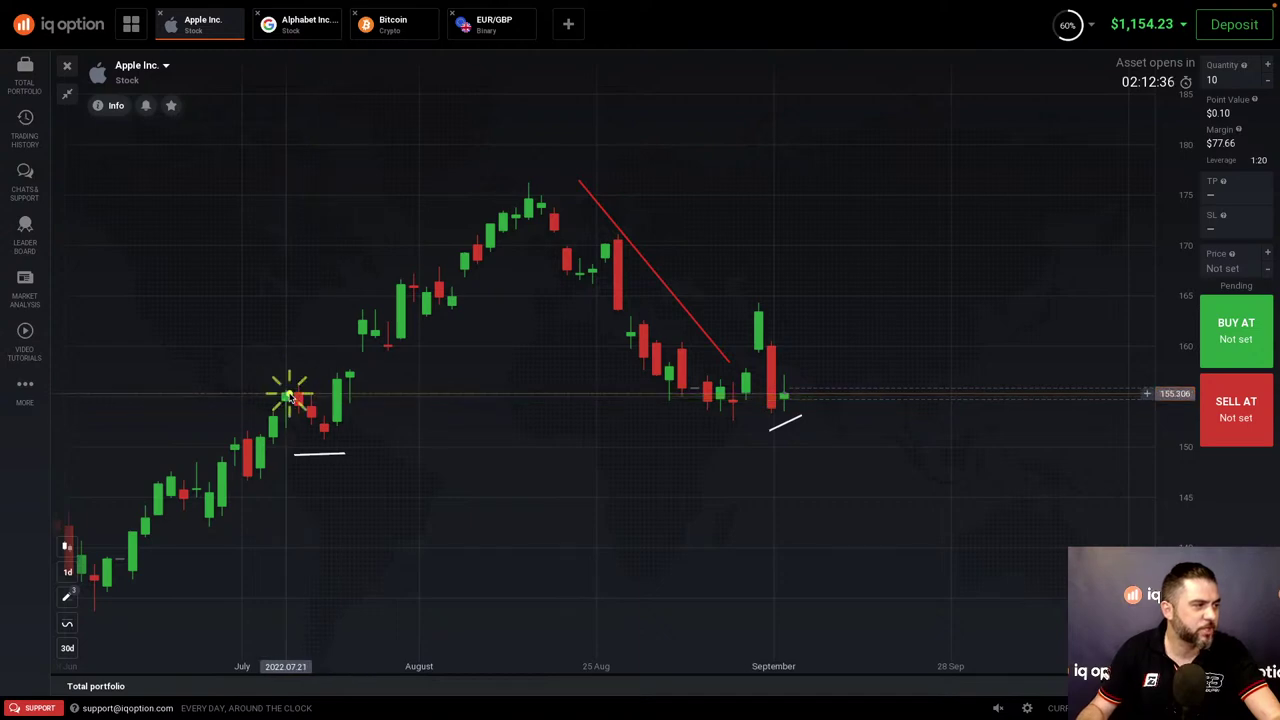
{"action": "left_click_drag", "start_coordinate": [642, 397], "coordinate": [720, 399]}
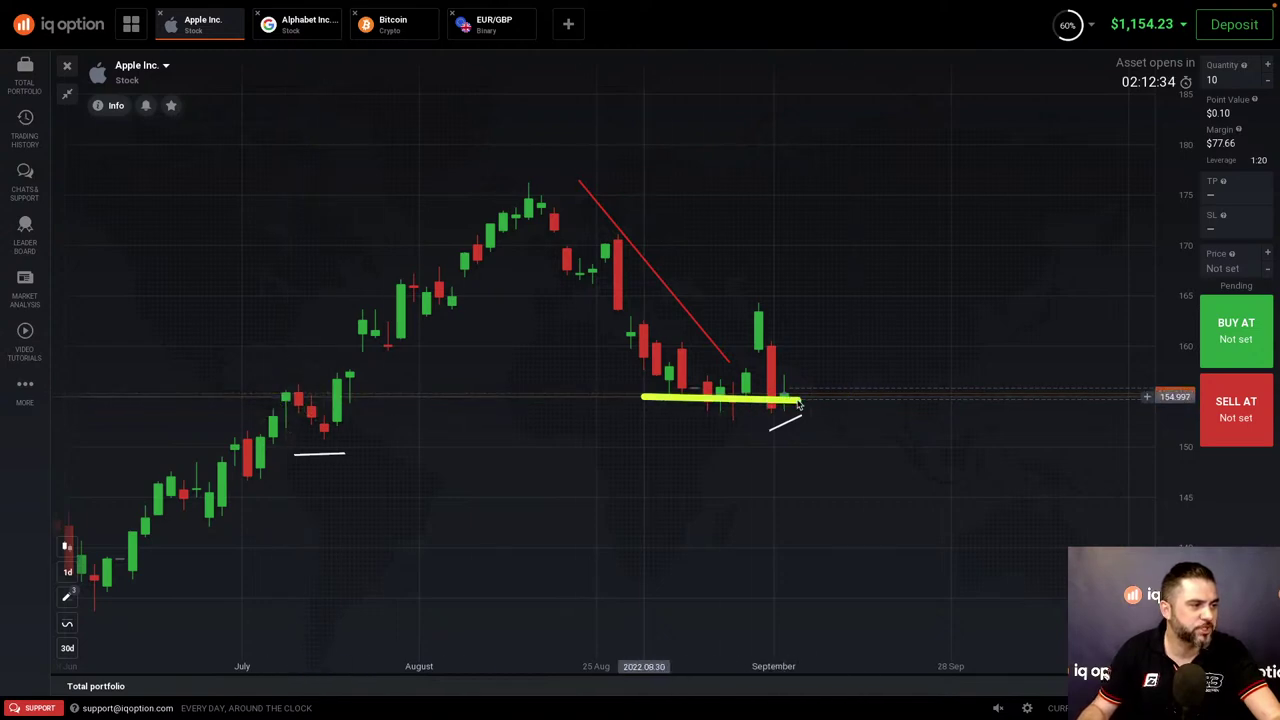
{"action": "left_click_drag", "start_coordinate": [799, 403], "coordinate": [815, 414]}
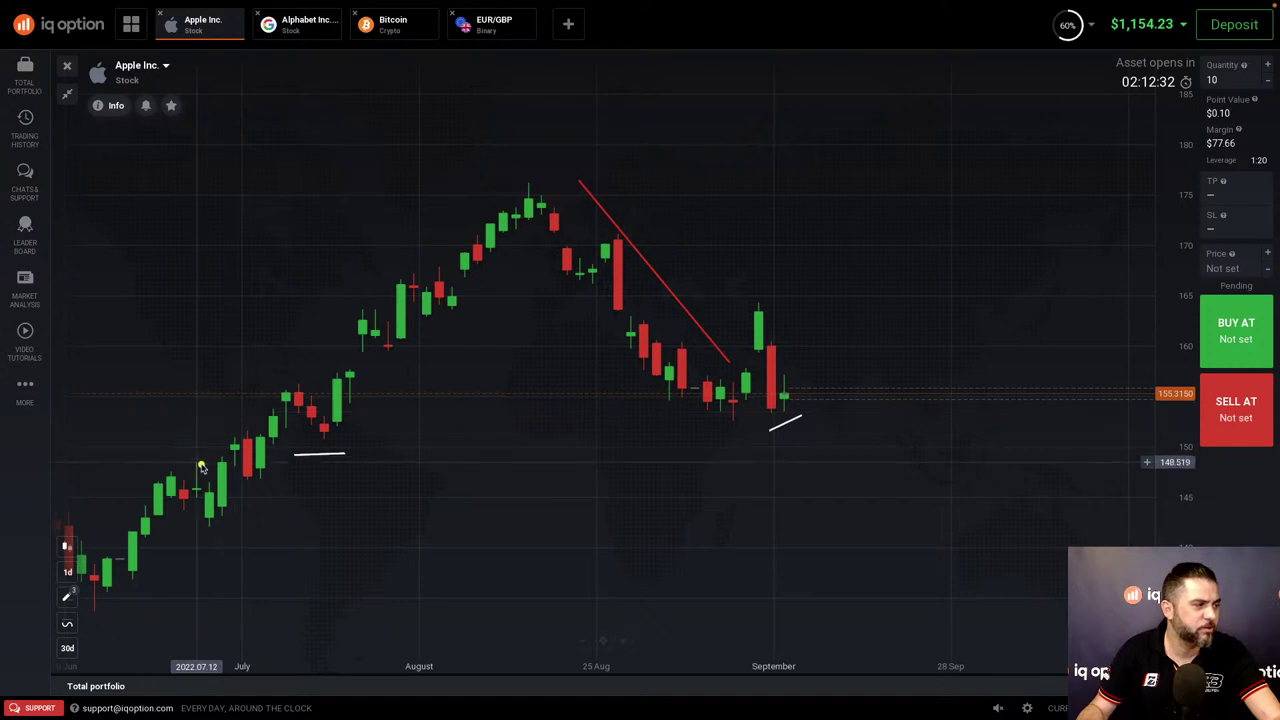
- Trace the support level at about 151.2 from the 30 May highs past the July low and beyond September
{"action": "scroll", "coordinate": [377, 471], "scroll_direction": "down", "scroll_amount": 3}
{"action": "scroll", "coordinate": [377, 471], "scroll_direction": "up", "scroll_amount": 3}
{"action": "scroll", "coordinate": [377, 471], "scroll_direction": "down", "scroll_amount": 4}
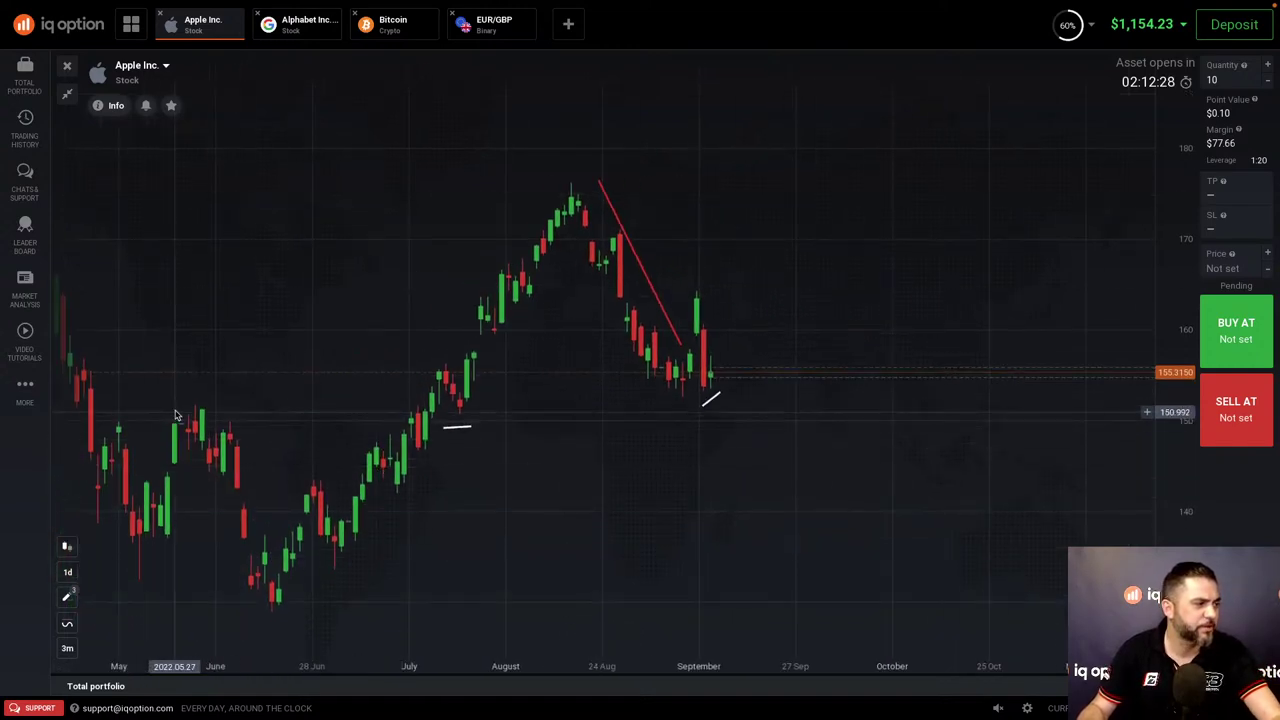
{"action": "left_click_drag", "start_coordinate": [182, 412], "coordinate": [872, 414]}
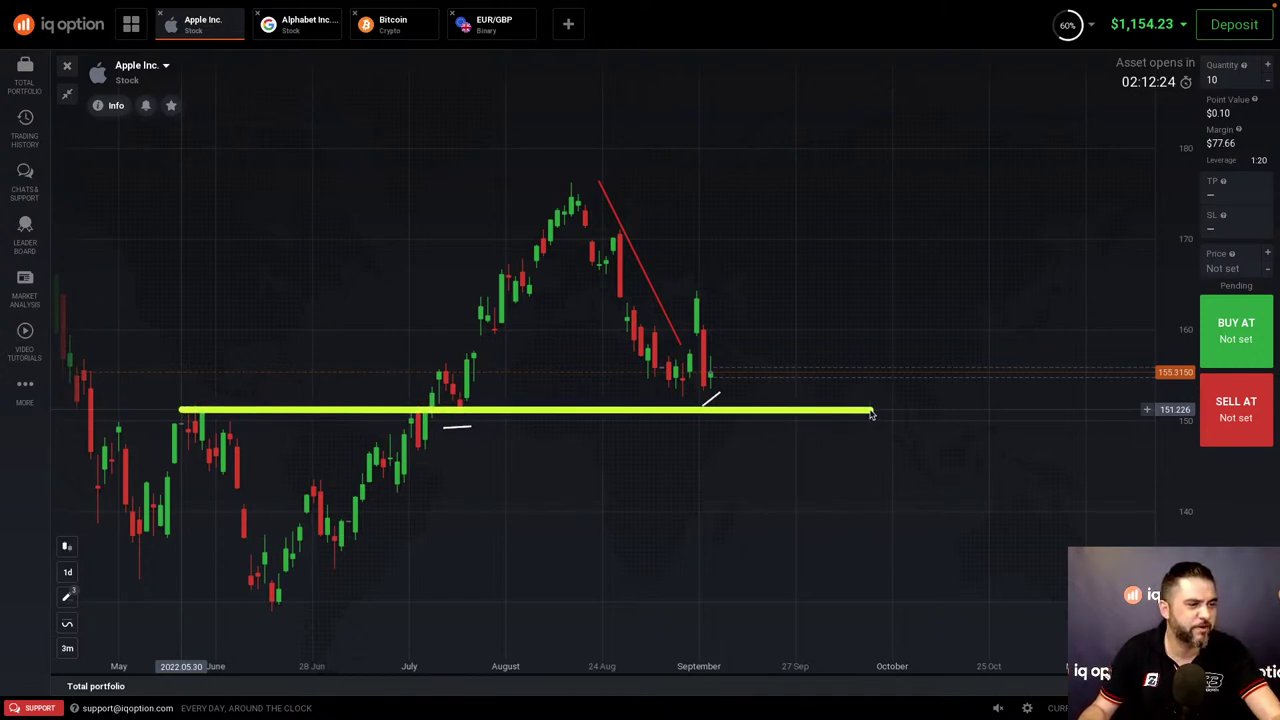
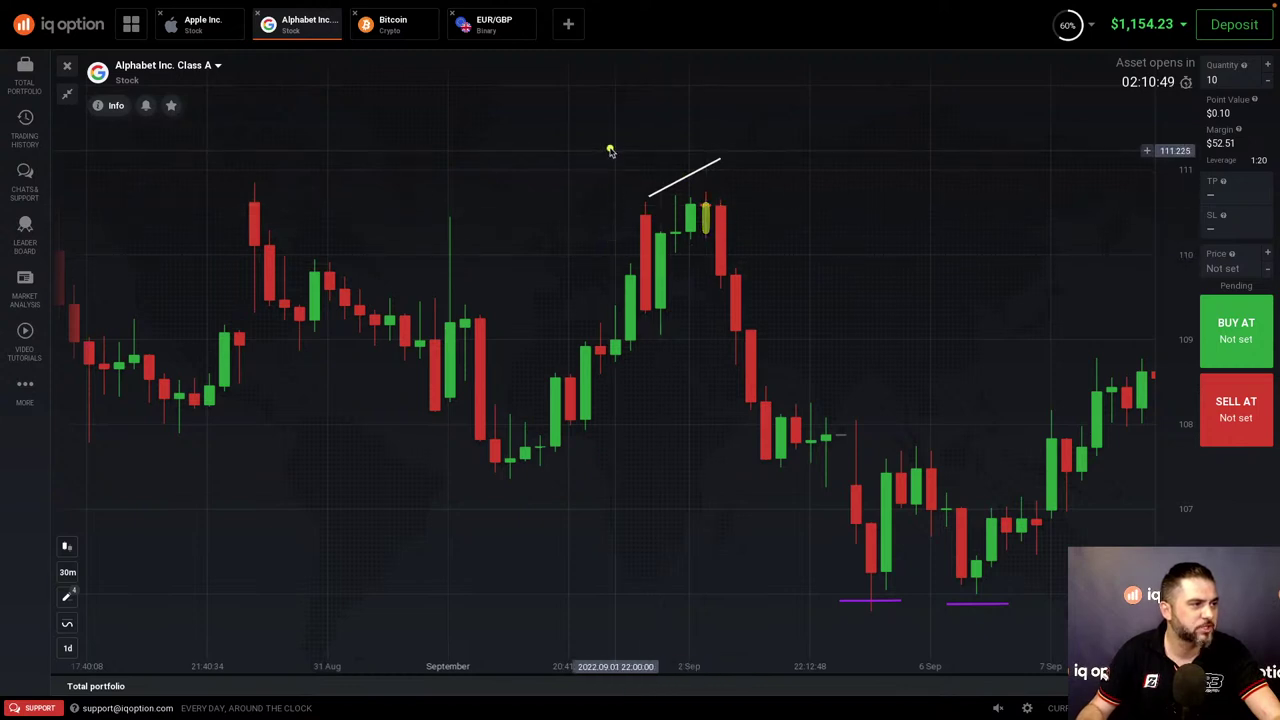
- Trace Alphabet's decline on the 30-minute chart from the 2 September peak to the low at the first purple line
{"action": "mouse_move", "coordinate": [608, 149]}
{"action": "left_mouse_down"}
{"action": "mouse_move", "coordinate": [786, 329]}
{"action": "mouse_move", "coordinate": [760, 318]}
{"action": "mouse_move", "coordinate": [737, 357]}
{"action": "mouse_move", "coordinate": [752, 358]}
{"action": "left_mouse_up"}
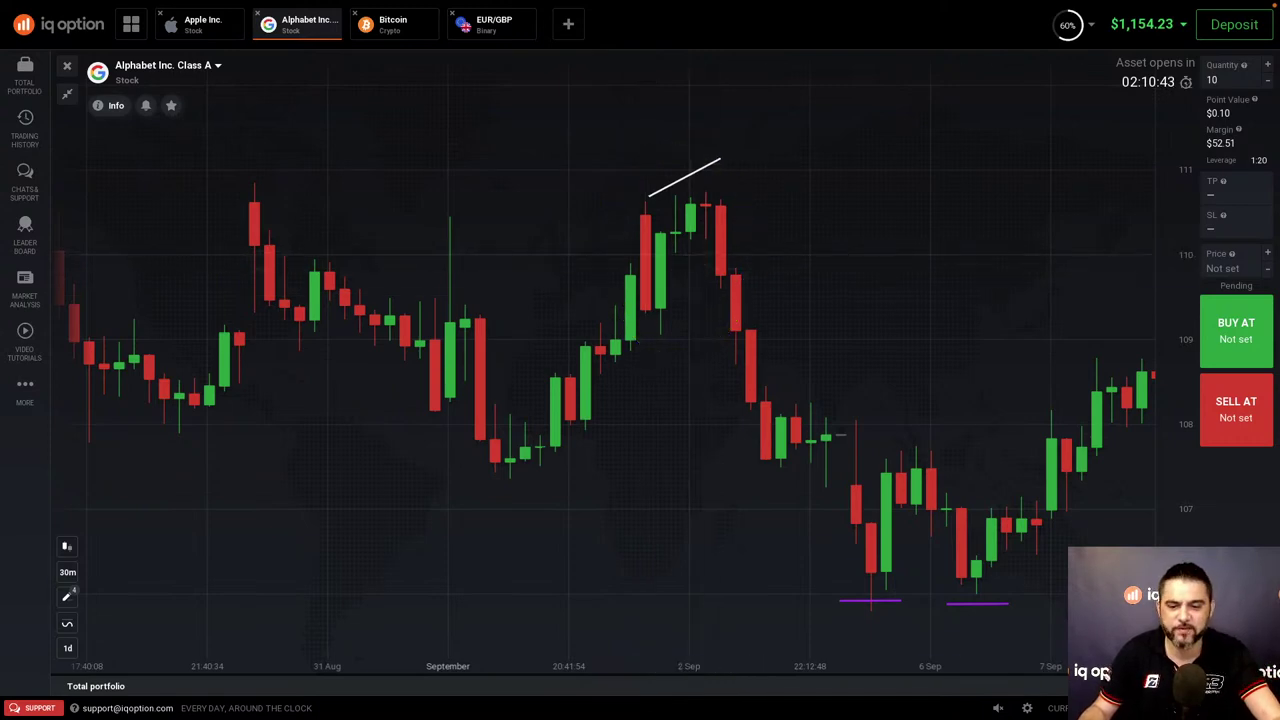
{"action": "left_click", "coordinate": [722, 212]}
{"action": "left_click_drag", "start_coordinate": [724, 232], "coordinate": [750, 333]}
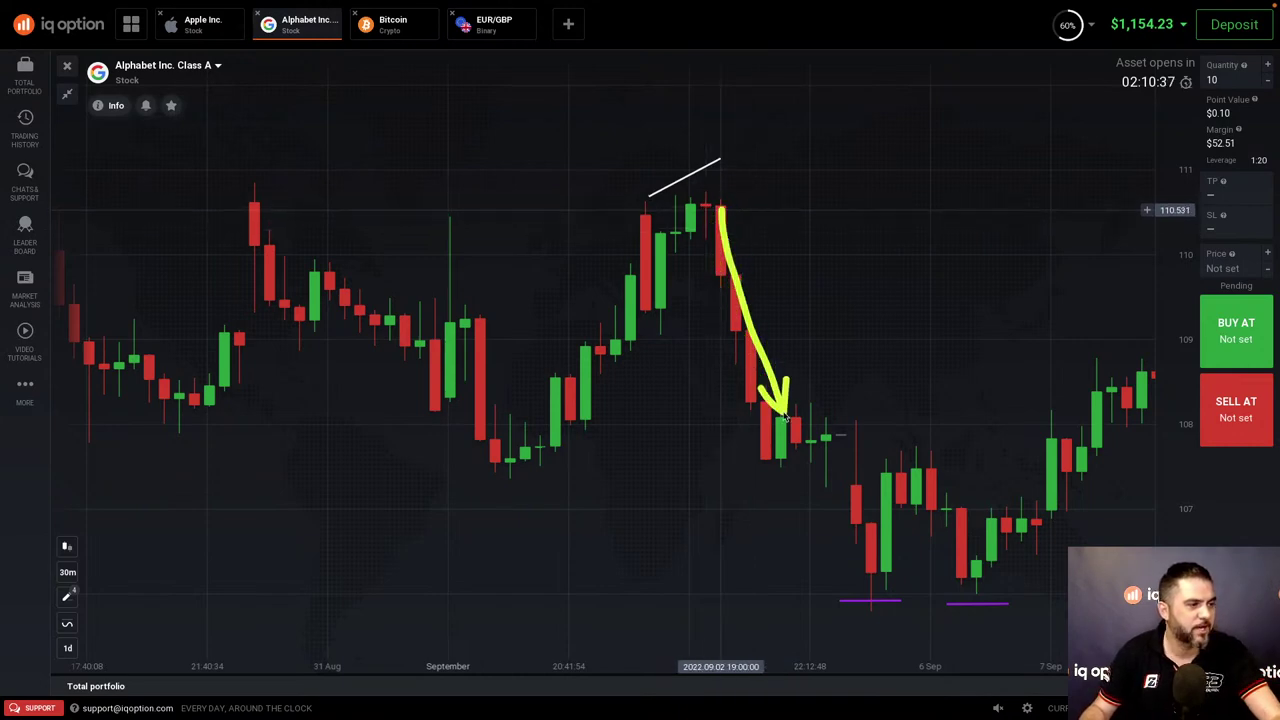
{"action": "left_click_drag", "start_coordinate": [786, 416], "coordinate": [847, 504]}
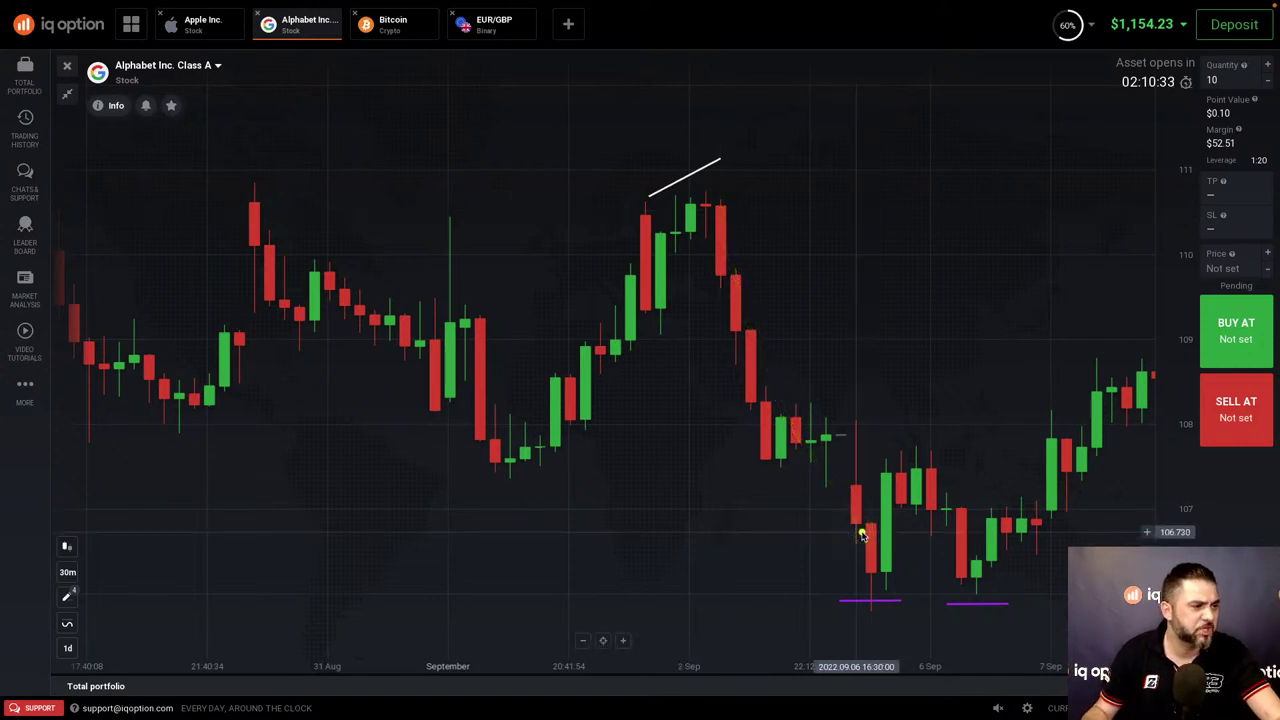
{"action": "left_click_drag", "start_coordinate": [696, 210], "coordinate": [742, 345]}
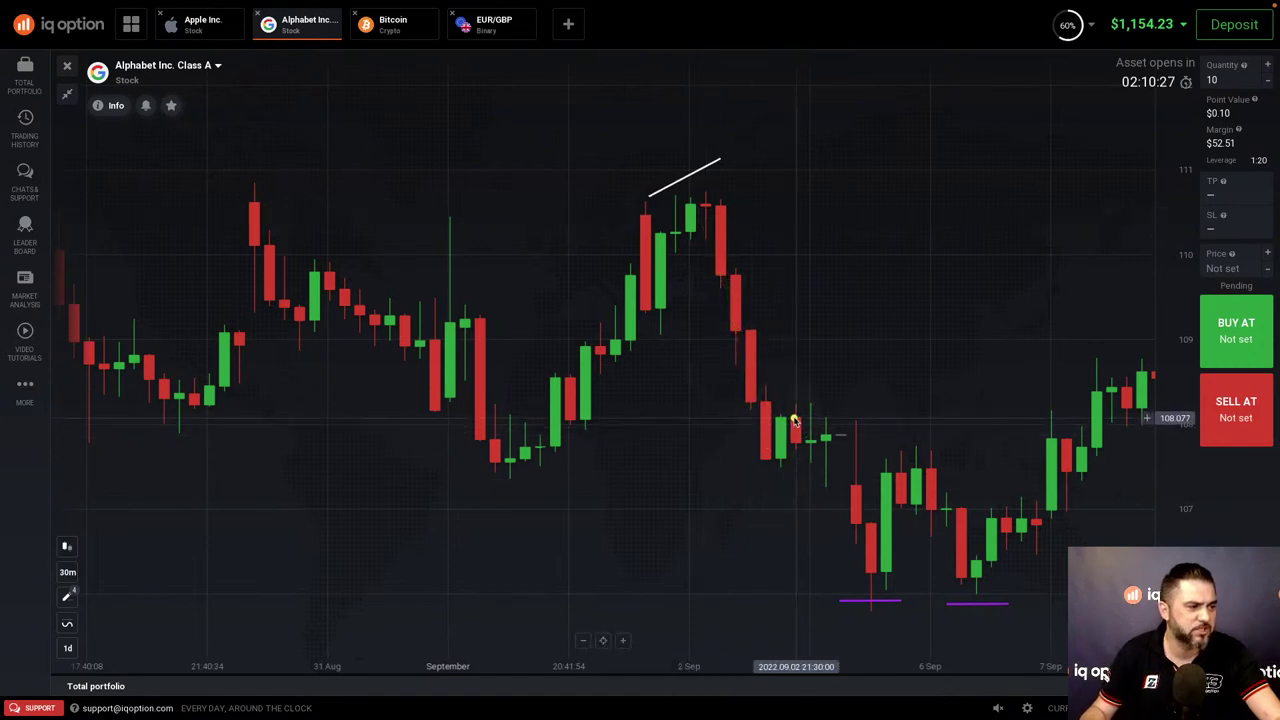
{"action": "left_click_drag", "start_coordinate": [795, 421], "coordinate": [845, 522]}
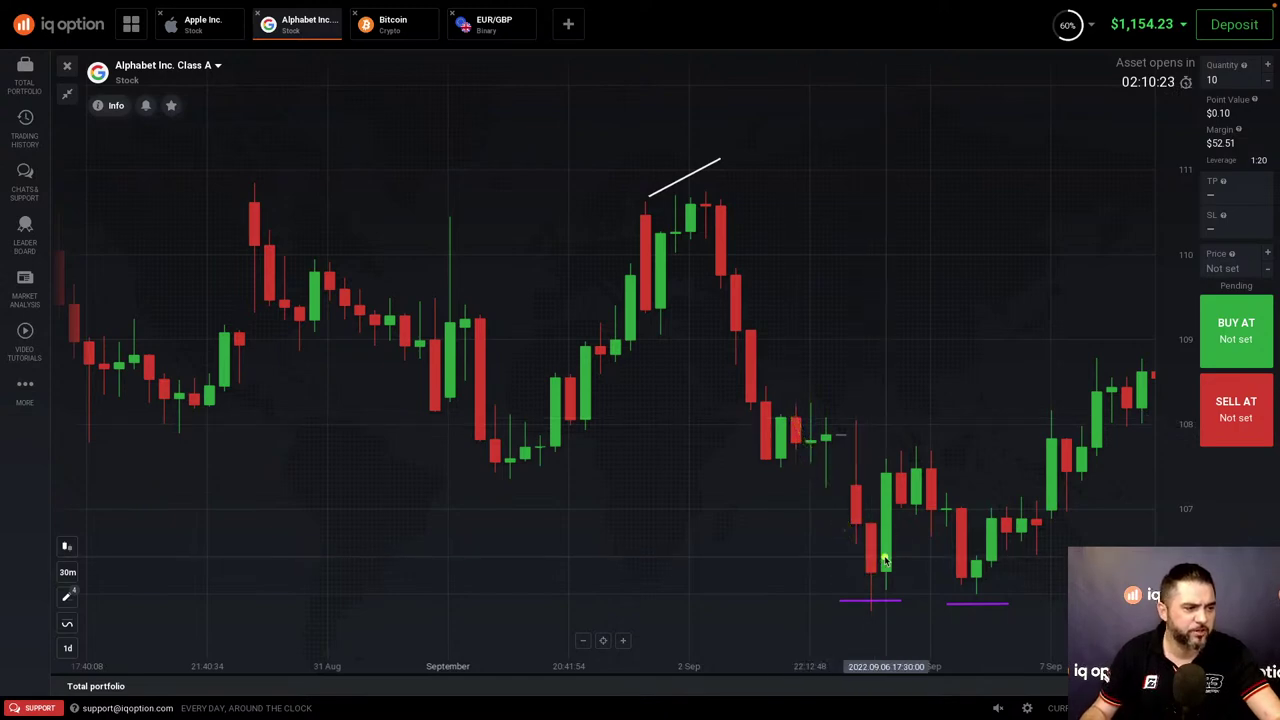
- Point out the two 6 September lows above the purple lines and trace the rise that follows on Alphabet's chart
{"action": "left_click", "coordinate": [866, 562]}
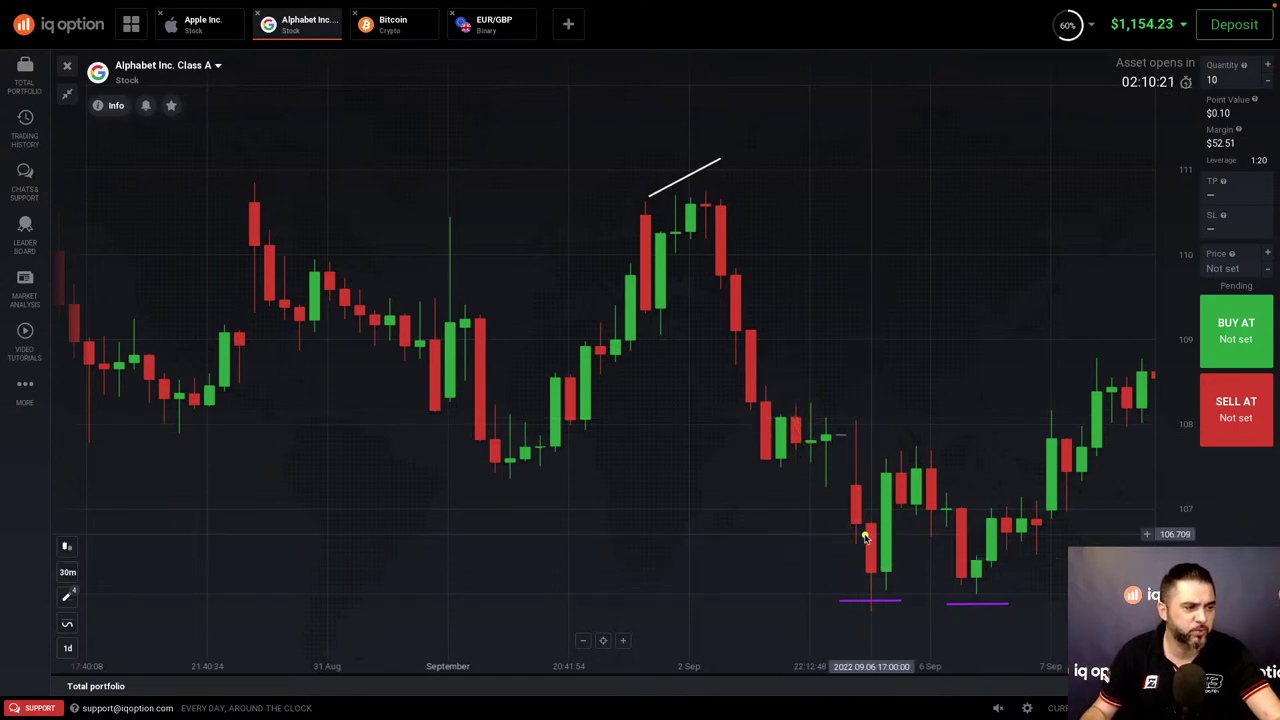
{"action": "left_click", "coordinate": [878, 543]}
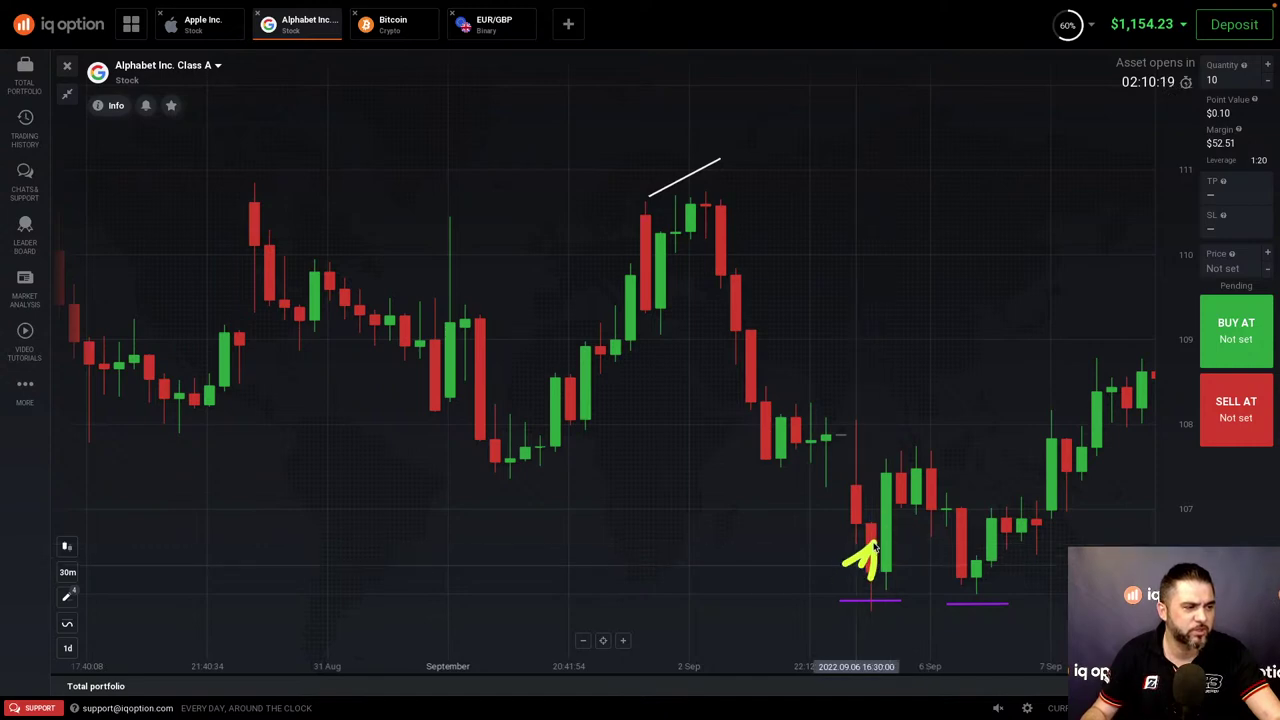
{"action": "left_click", "coordinate": [922, 486]}
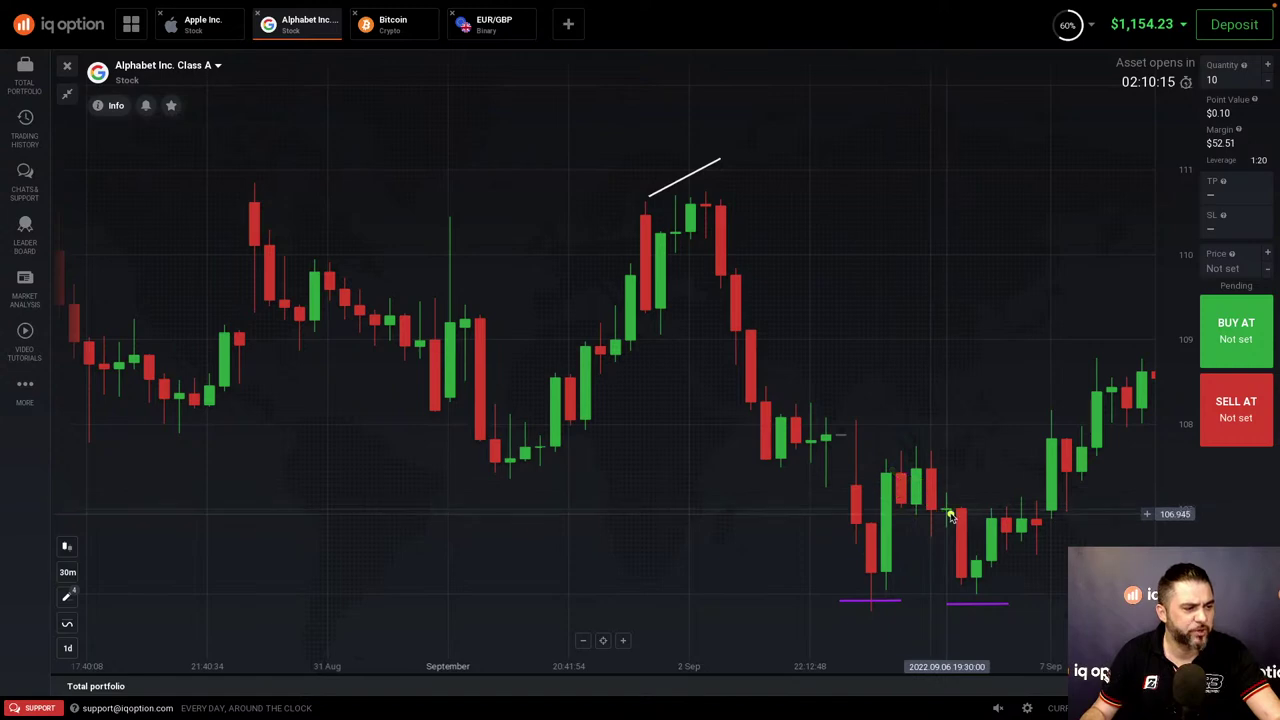
{"action": "left_click", "coordinate": [958, 575]}
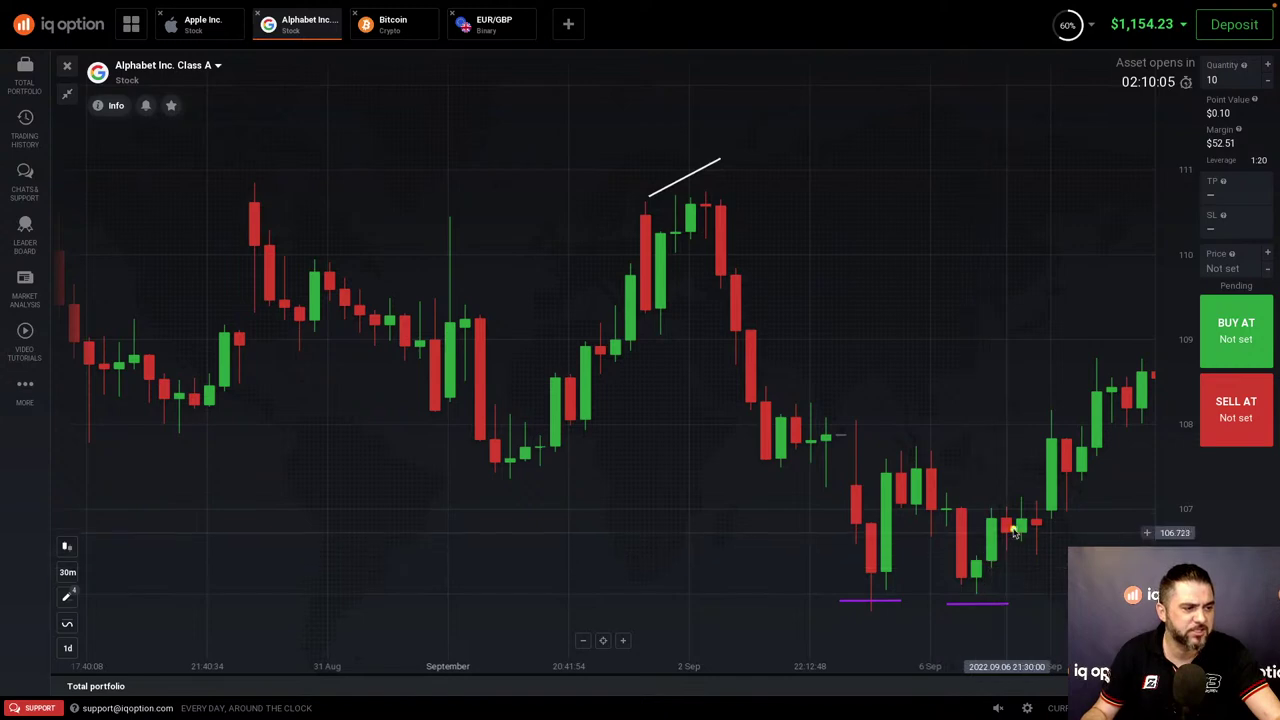
{"action": "mouse_move", "coordinate": [968, 573]}
{"action": "left_mouse_down"}
{"action": "mouse_move", "coordinate": [990, 535]}
{"action": "mouse_move", "coordinate": [1006, 560]}
{"action": "mouse_move", "coordinate": [1018, 516]}
{"action": "mouse_move", "coordinate": [1098, 415]}
{"action": "left_mouse_up"}
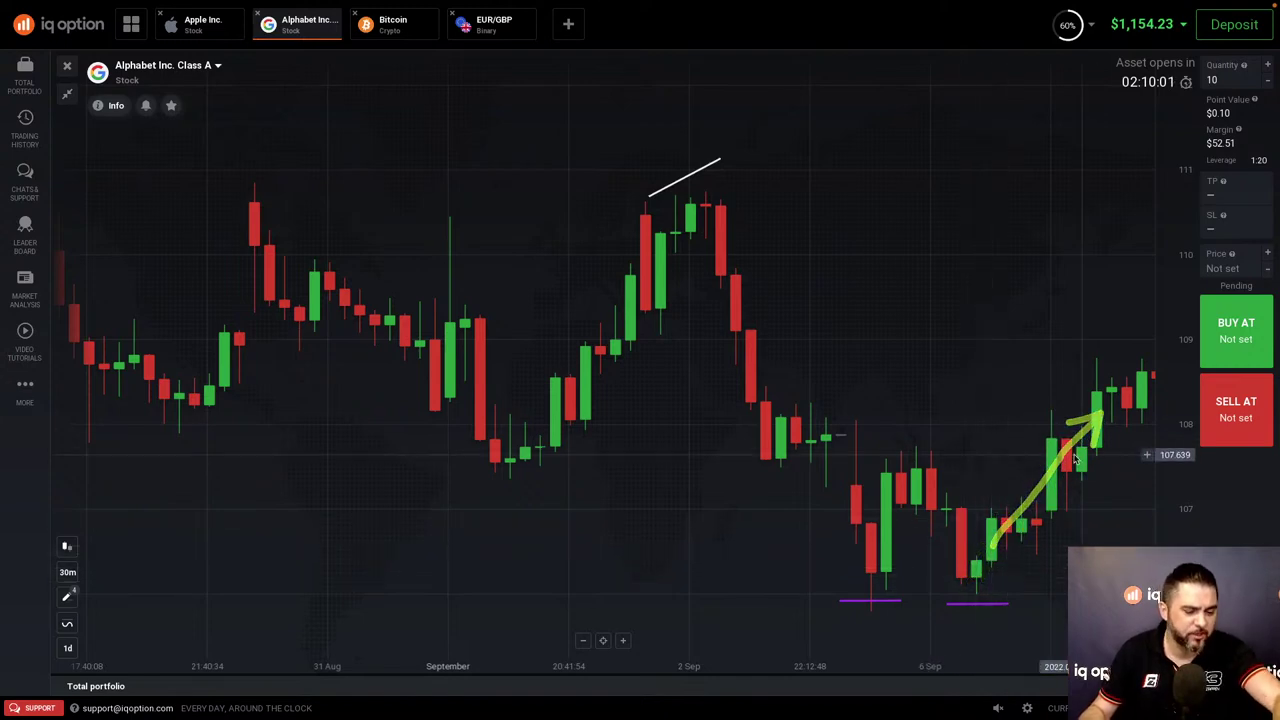
- Trace the turn from the 14 September 20:00 candle beside the white line into the following red candle on Alphabet's chart
{"action": "left_click_drag", "start_coordinate": [923, 437], "coordinate": [689, 434]}
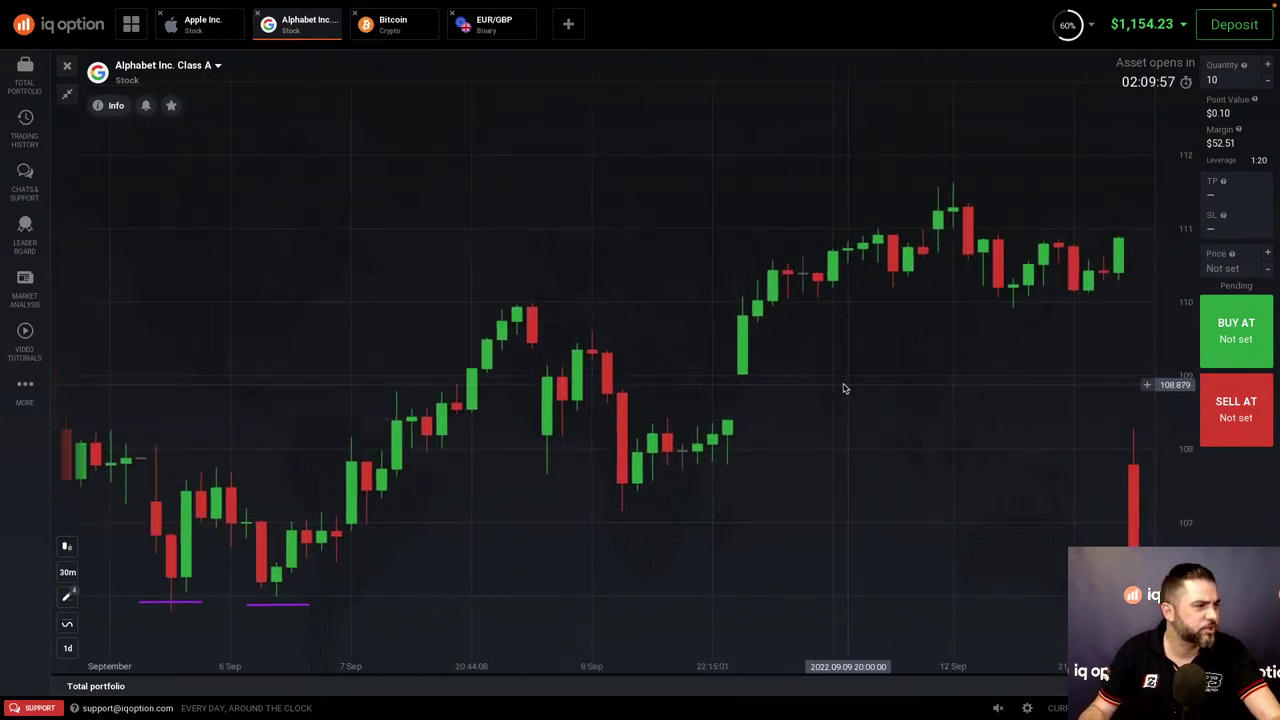
{"action": "left_click_drag", "start_coordinate": [843, 386], "coordinate": [543, 369]}
{"action": "left_click_drag", "start_coordinate": [769, 386], "coordinate": [576, 352]}
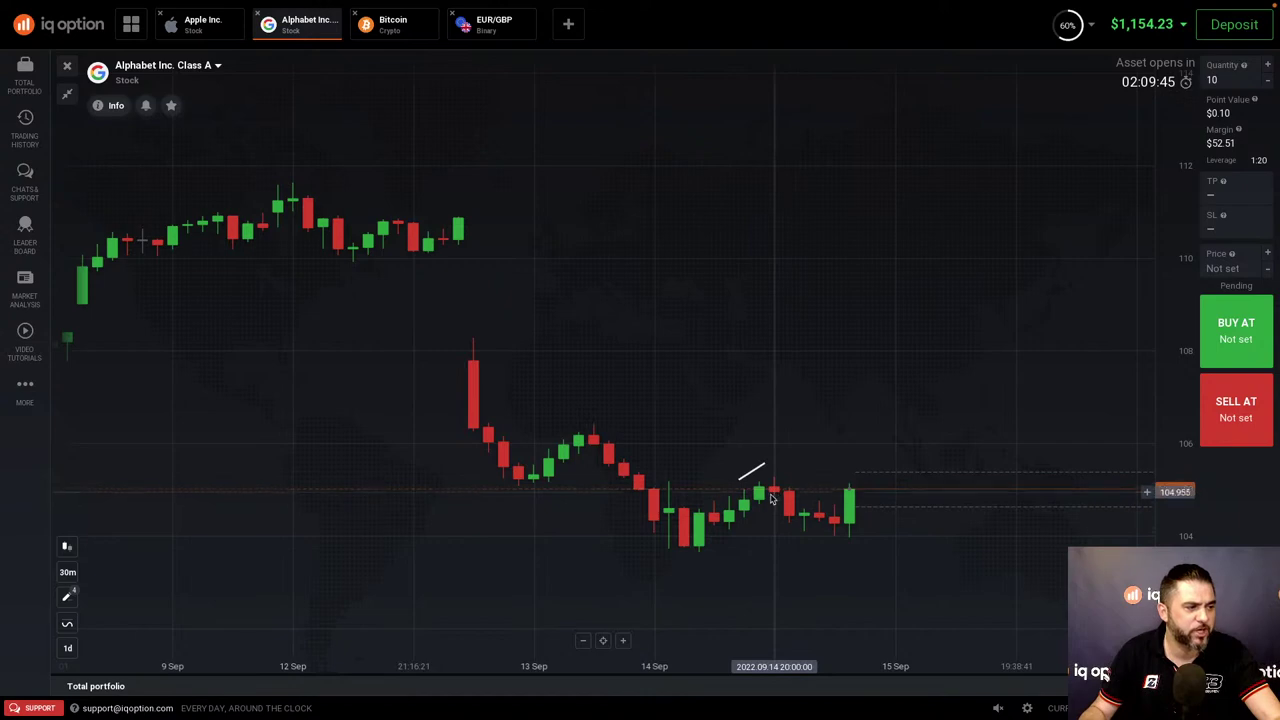
{"action": "scroll", "coordinate": [850, 508], "scroll_direction": "down", "scroll_amount": 3}
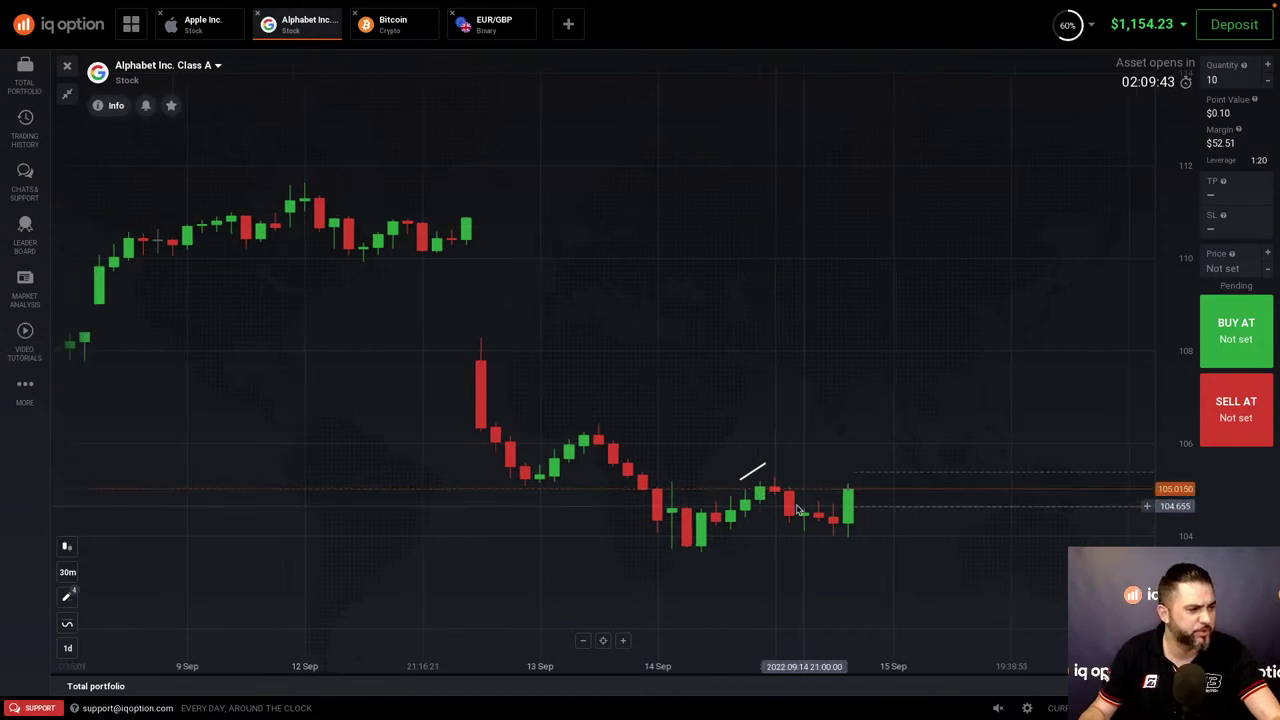
{"action": "scroll", "coordinate": [797, 510], "scroll_direction": "up", "scroll_amount": 5}
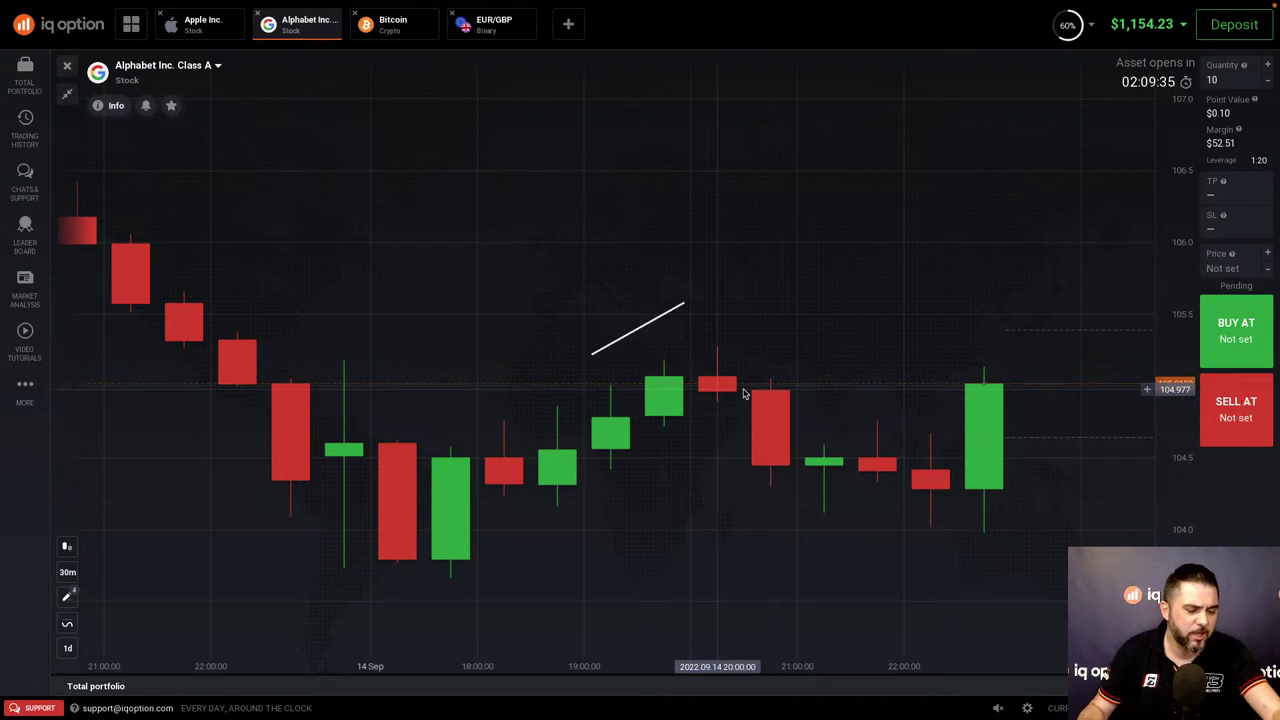
{"action": "left_click_drag", "start_coordinate": [742, 385], "coordinate": [820, 416]}
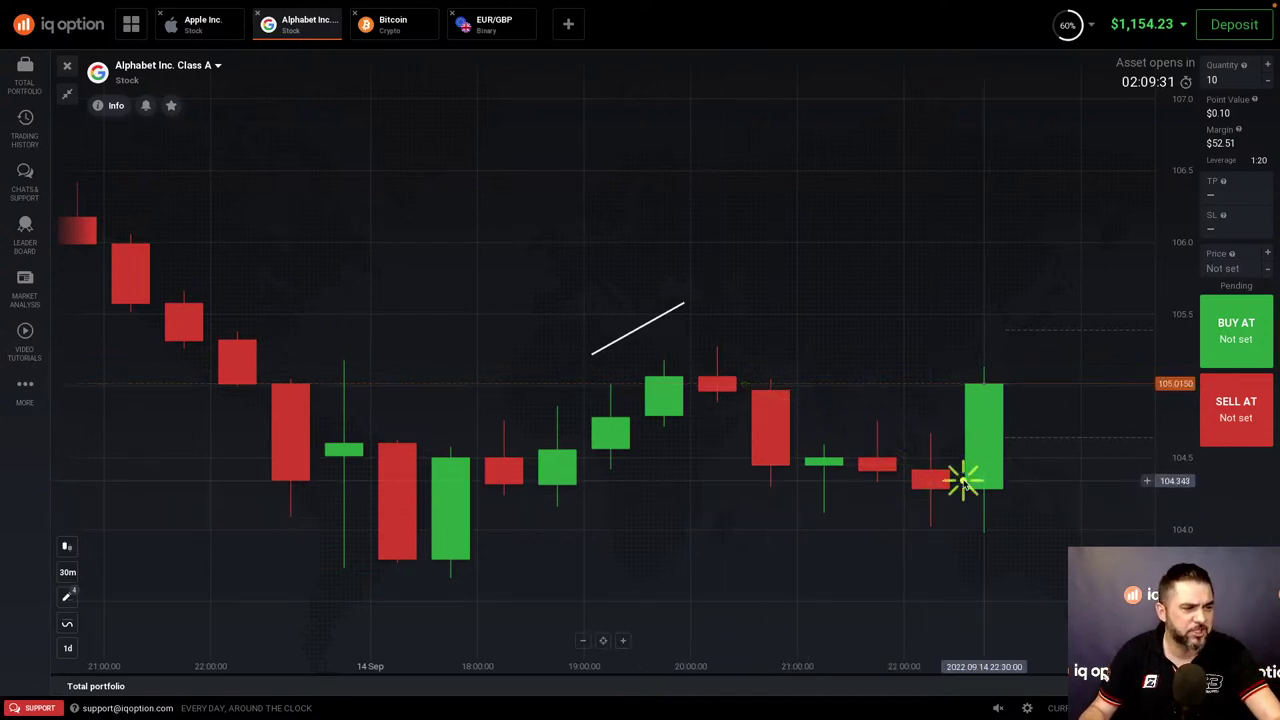
- Point out Alphabet's 14 September 22:00 and 22:30 candles and sketch an upward arrow after them to about 106
{"action": "left_click", "coordinate": [938, 482]}
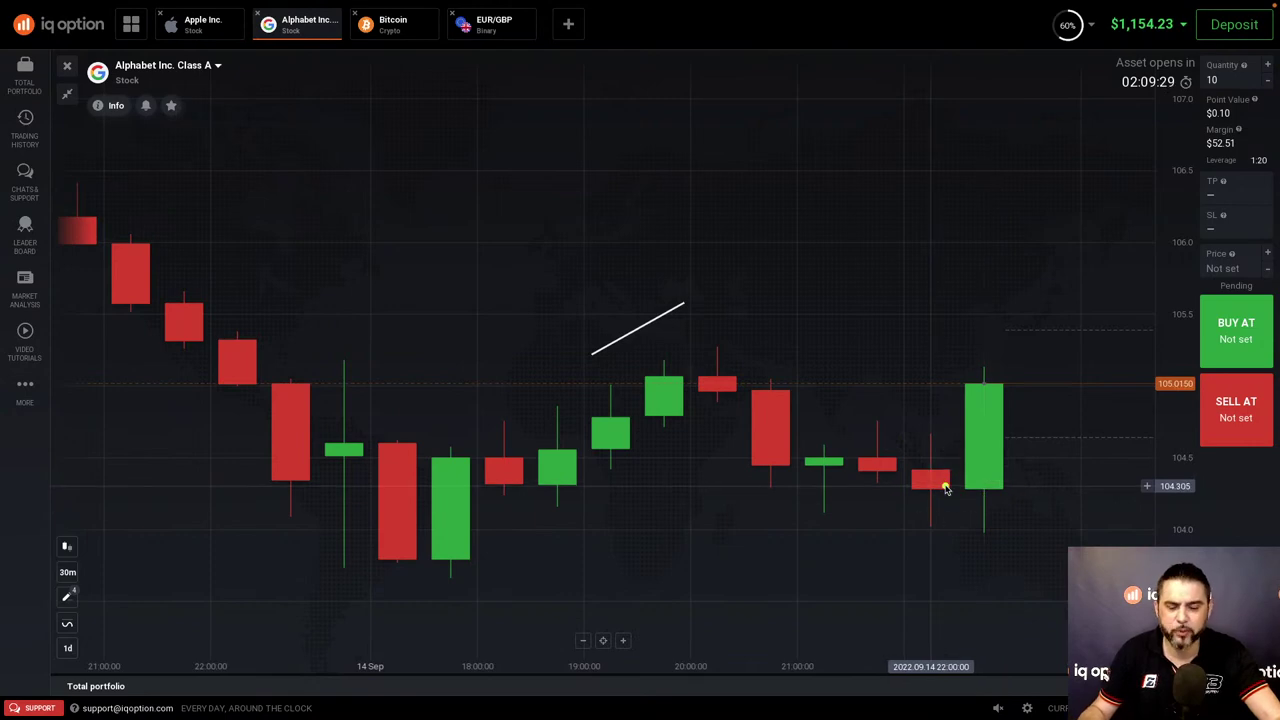
{"action": "left_click", "coordinate": [932, 482]}
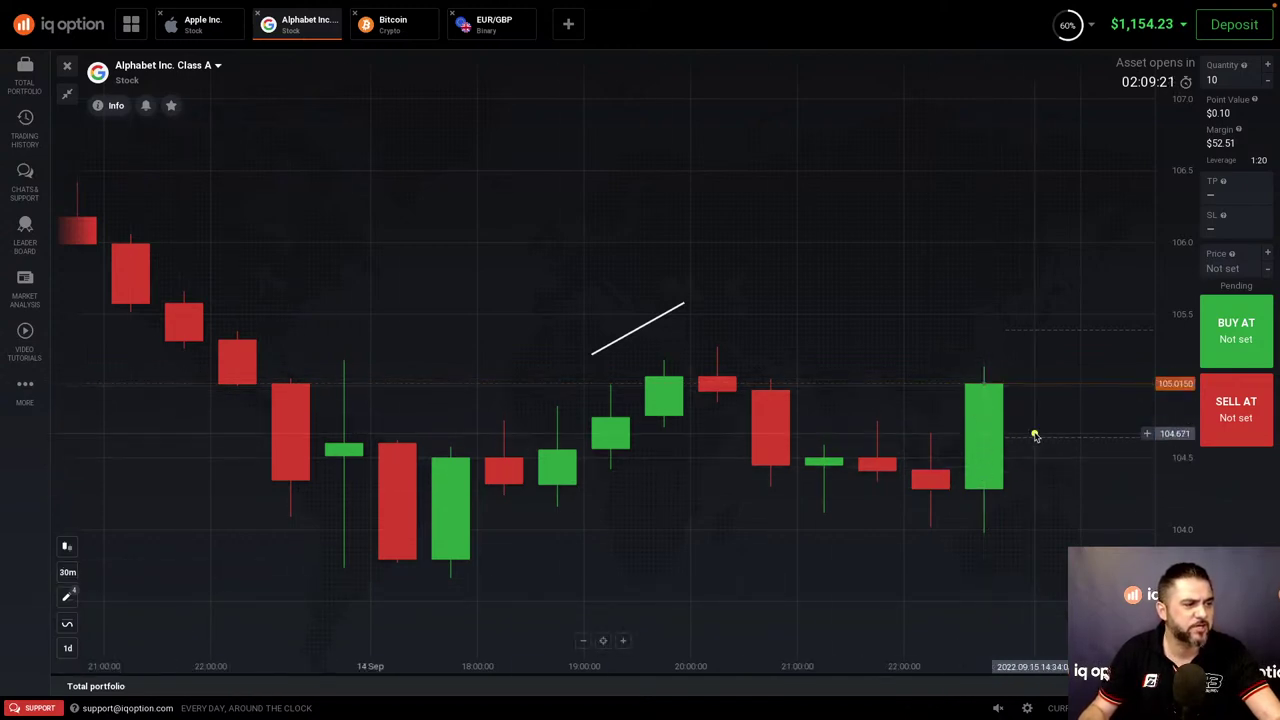
{"action": "left_click_drag", "start_coordinate": [1023, 383], "coordinate": [1110, 268]}
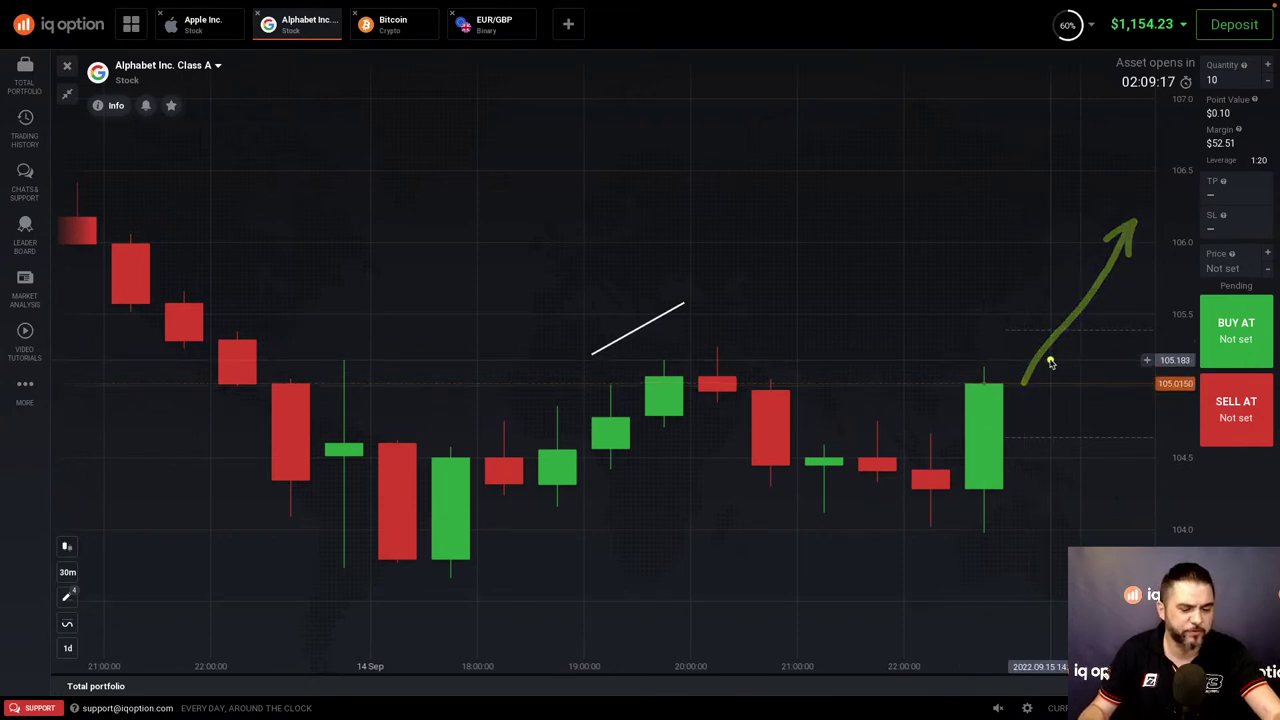
{"action": "scroll", "coordinate": [777, 354], "scroll_direction": "down", "scroll_amount": 5}
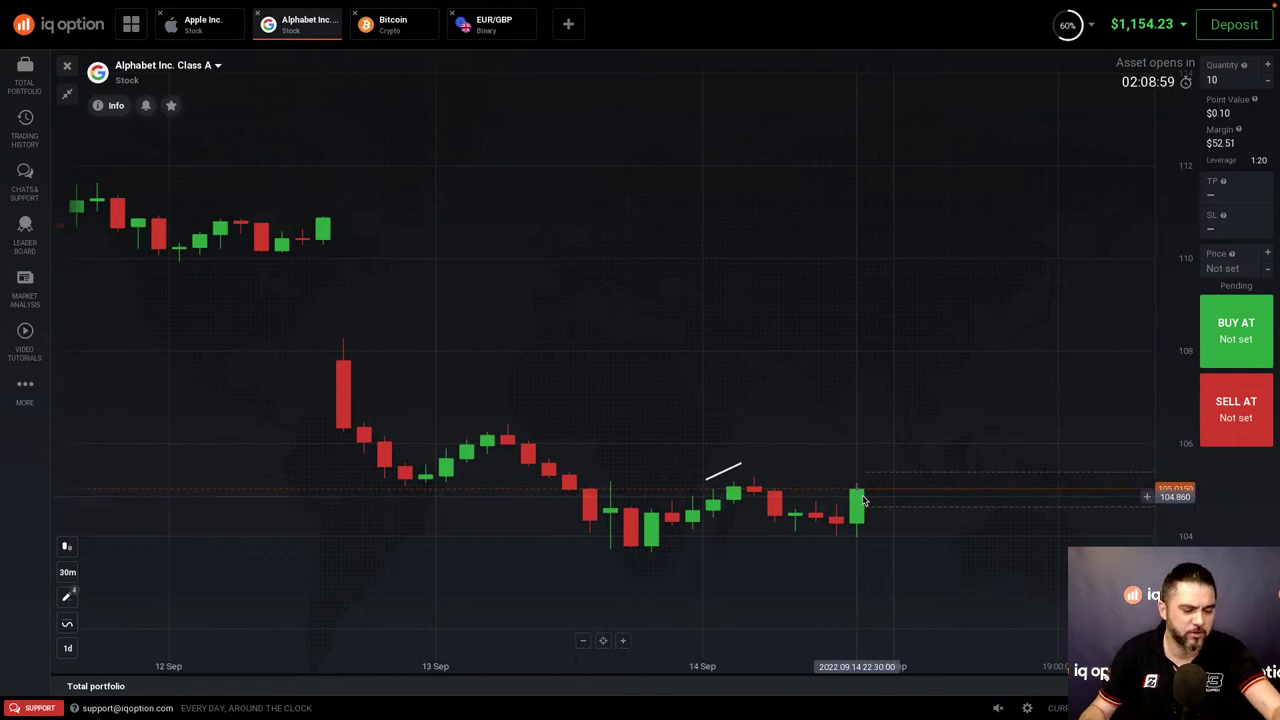
{"action": "left_click", "coordinate": [835, 520]}
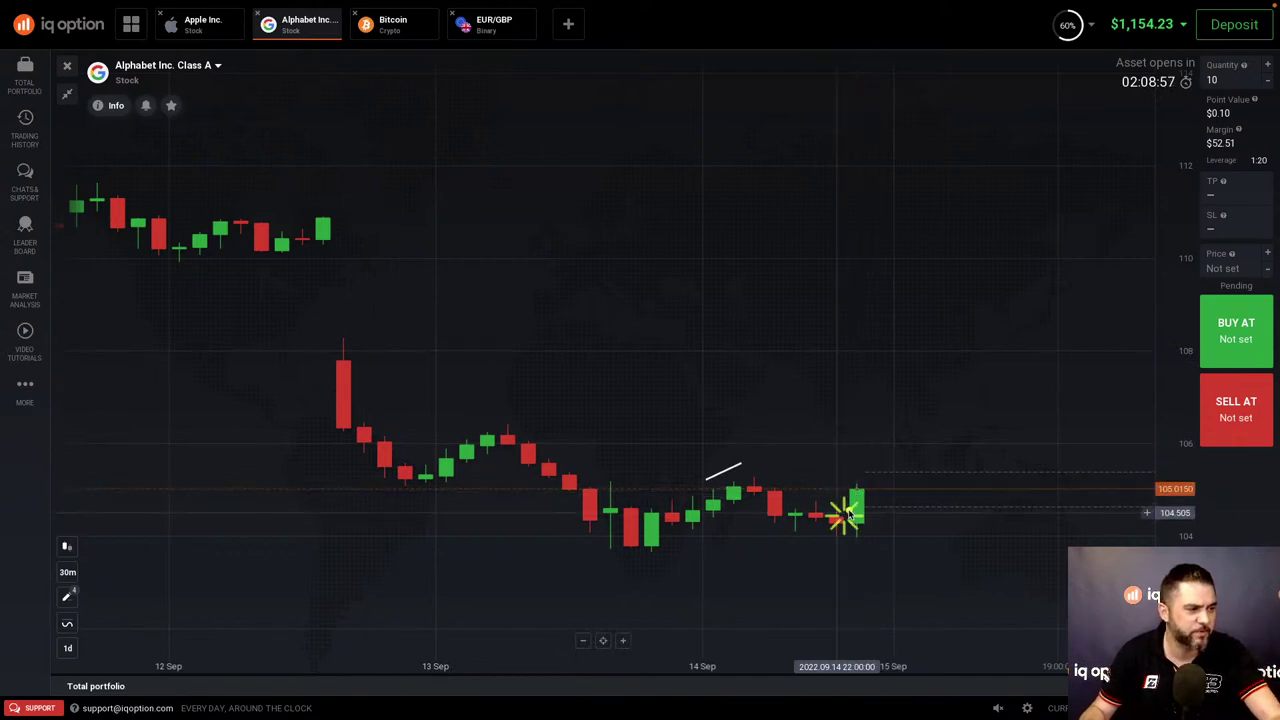
{"action": "left_click_drag", "start_coordinate": [871, 497], "coordinate": [893, 499]}
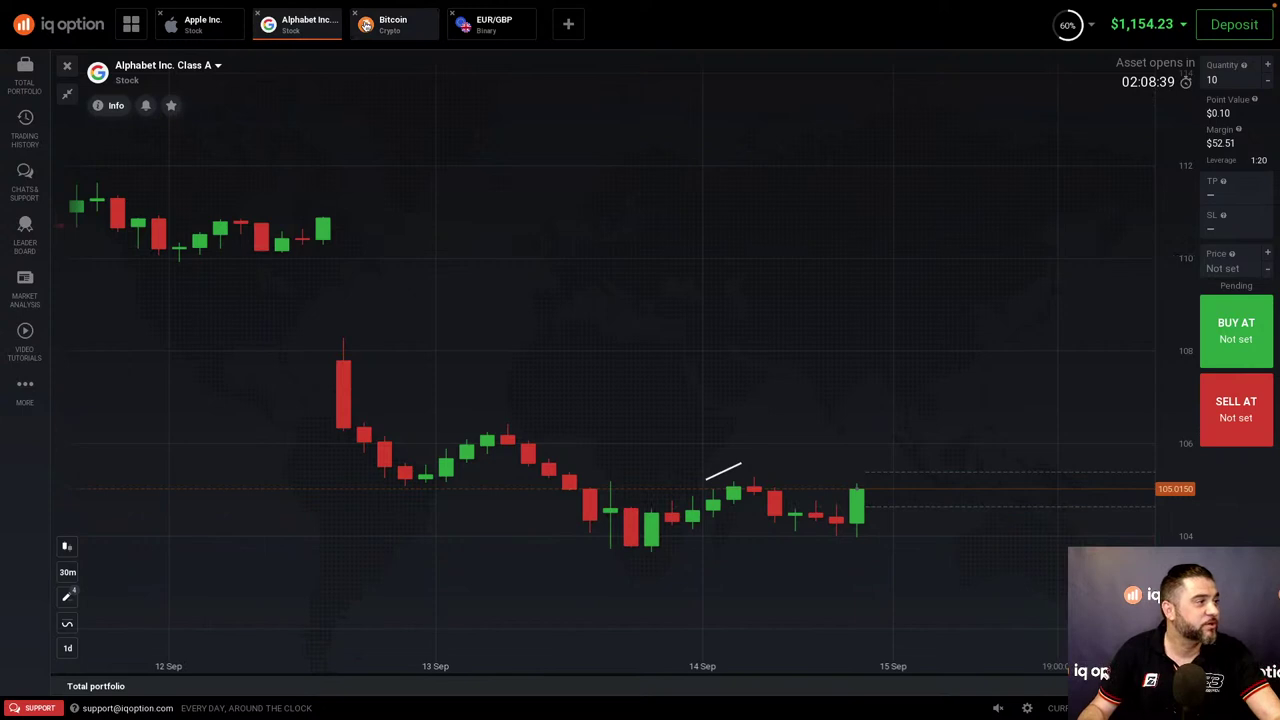
- Switch to the Bitcoin daily chart and look over the July and August candles around the three white lines
{"action": "left_click", "coordinate": [385, 31]}
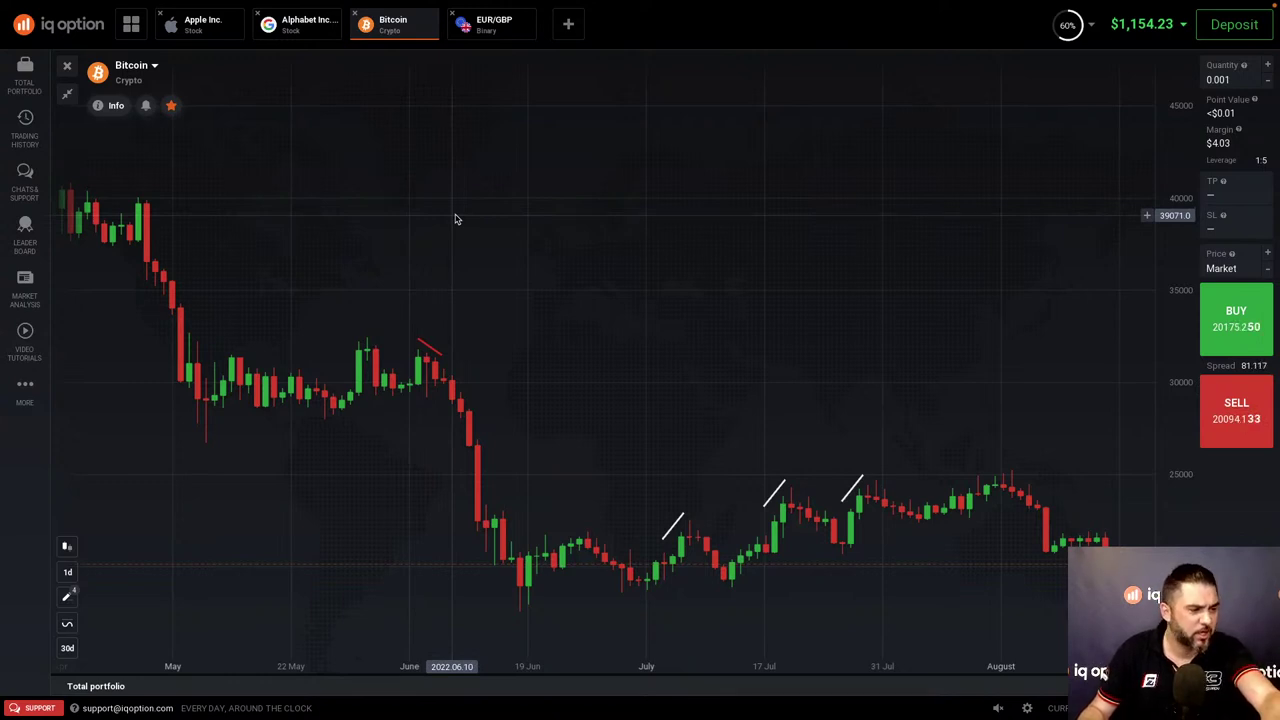
{"action": "scroll", "coordinate": [460, 225], "scroll_direction": "down", "scroll_amount": 10}
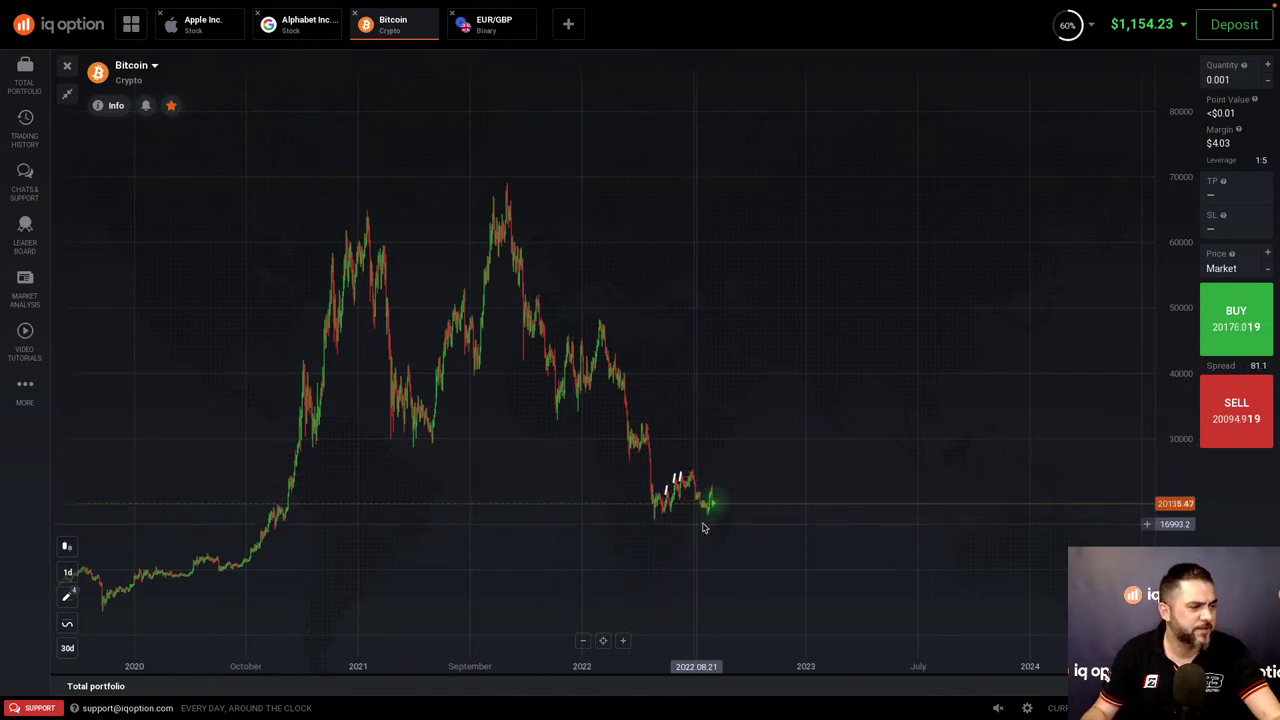
{"action": "scroll", "coordinate": [700, 507], "scroll_direction": "up", "scroll_amount": 10}
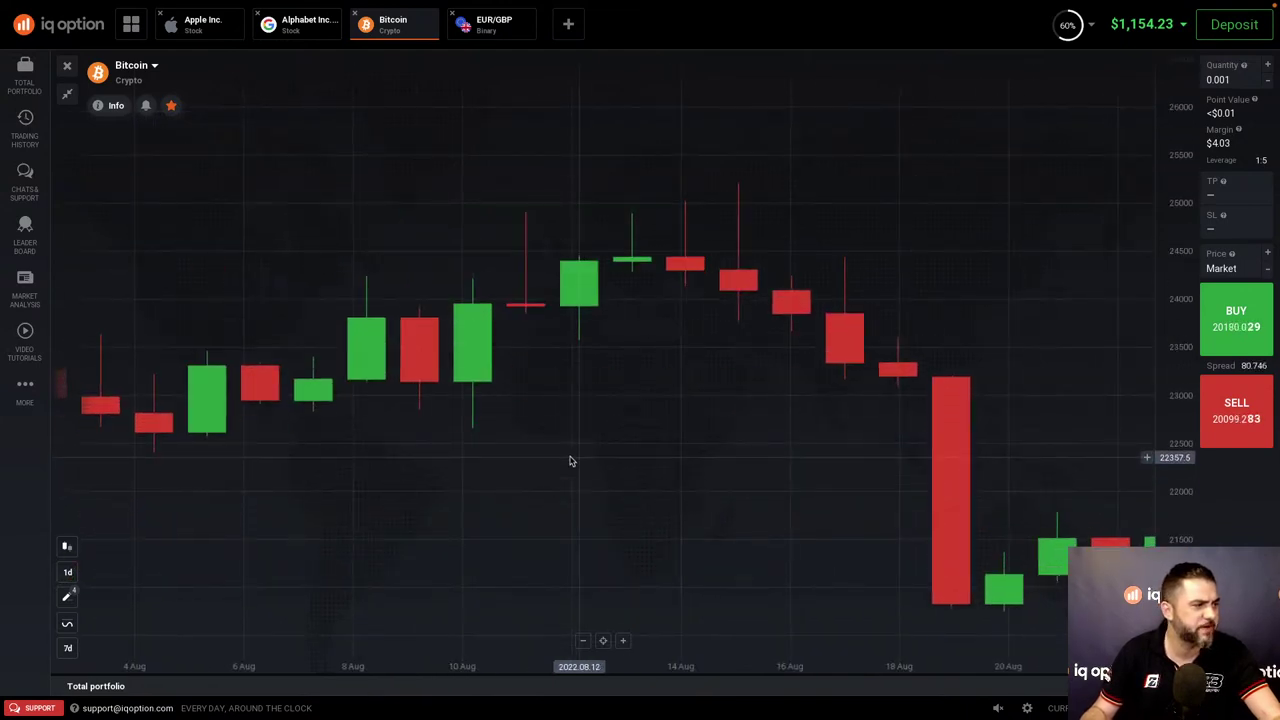
{"action": "scroll", "coordinate": [569, 460], "scroll_direction": "down", "scroll_amount": 5}
{"action": "left_click_drag", "start_coordinate": [432, 437], "coordinate": [625, 428]}
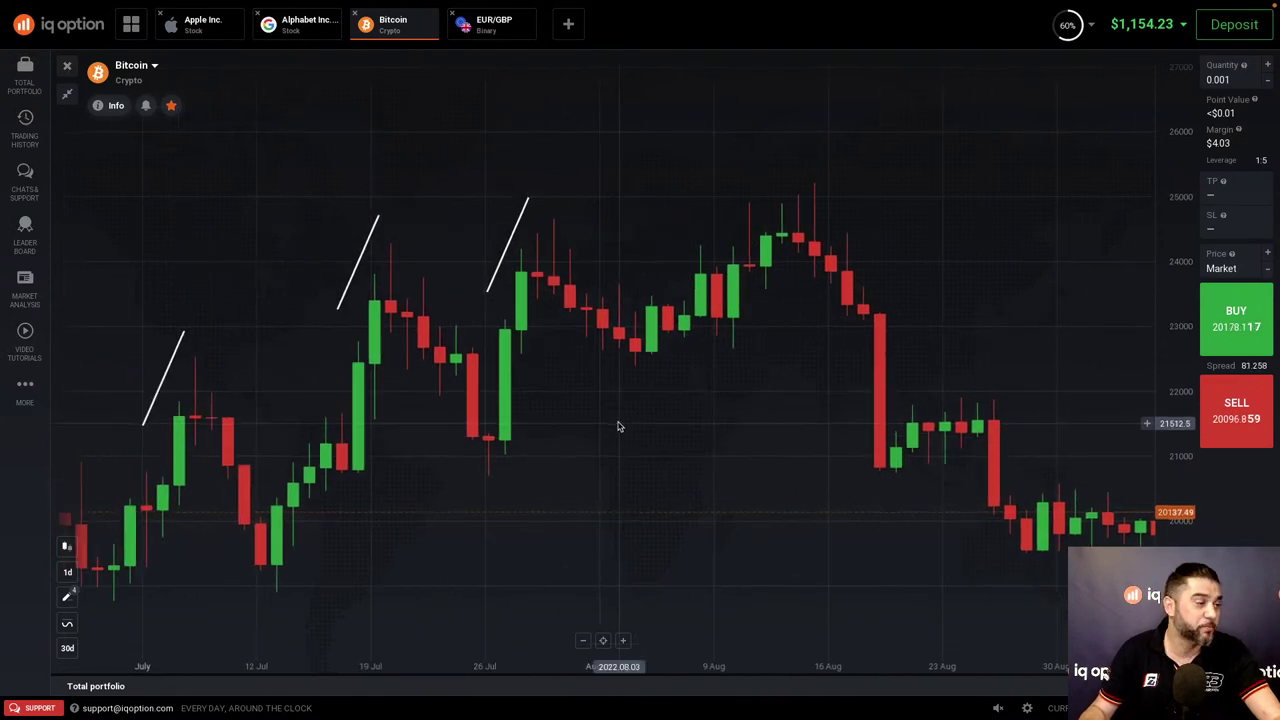
{"action": "scroll", "coordinate": [618, 427], "scroll_direction": "up", "scroll_amount": 3}
{"action": "scroll", "coordinate": [593, 425], "scroll_direction": "down", "scroll_amount": 2}
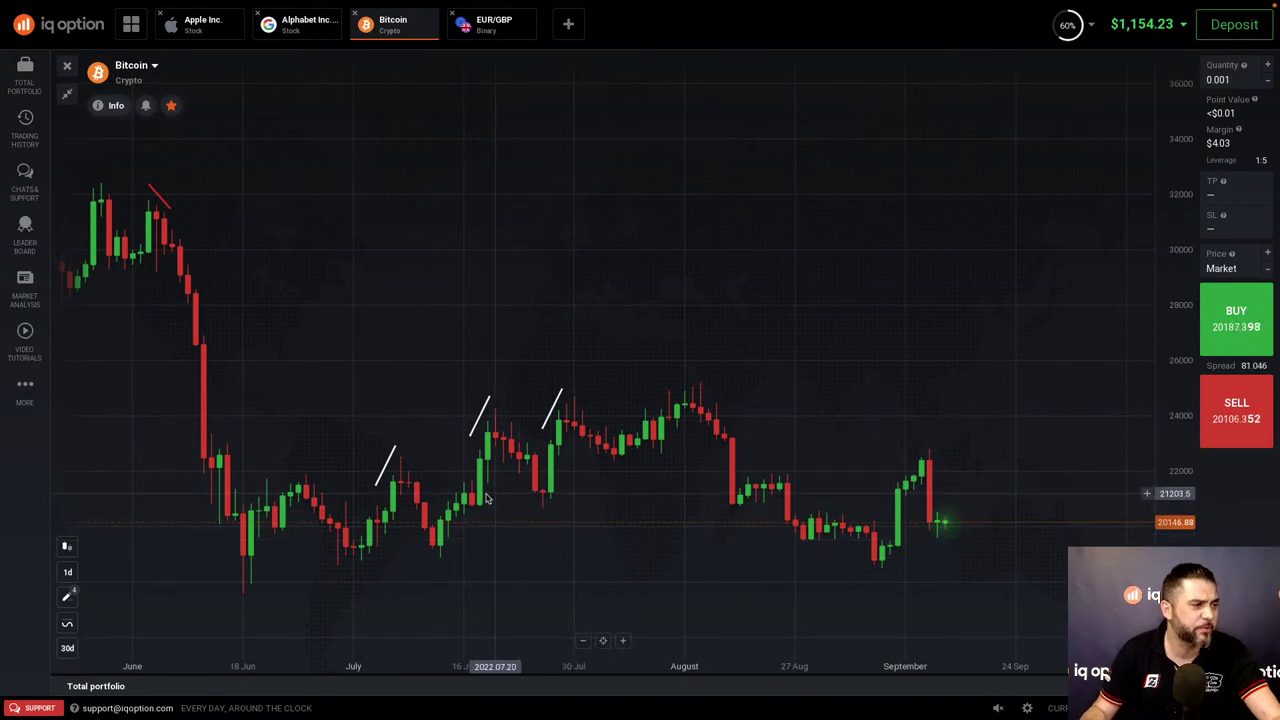
- Trace Bitcoin's decline from the 8 and 9 July candles beside the first white line to the 12 July candle
{"action": "left_click_drag", "start_coordinate": [404, 480], "coordinate": [655, 473]}
{"action": "scroll", "coordinate": [636, 519], "scroll_direction": "down", "scroll_amount": 3}
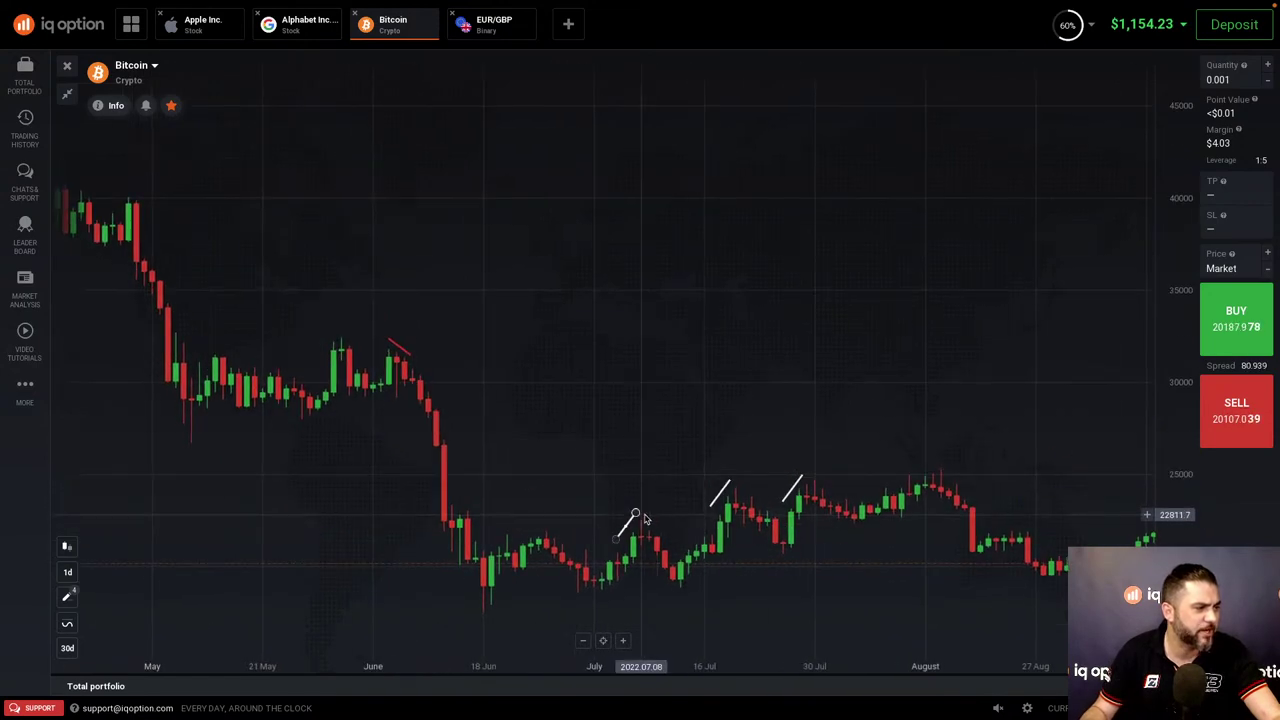
{"action": "scroll", "coordinate": [644, 517], "scroll_direction": "up", "scroll_amount": 5}
{"action": "scroll", "coordinate": [644, 517], "scroll_direction": "up", "scroll_amount": 5}
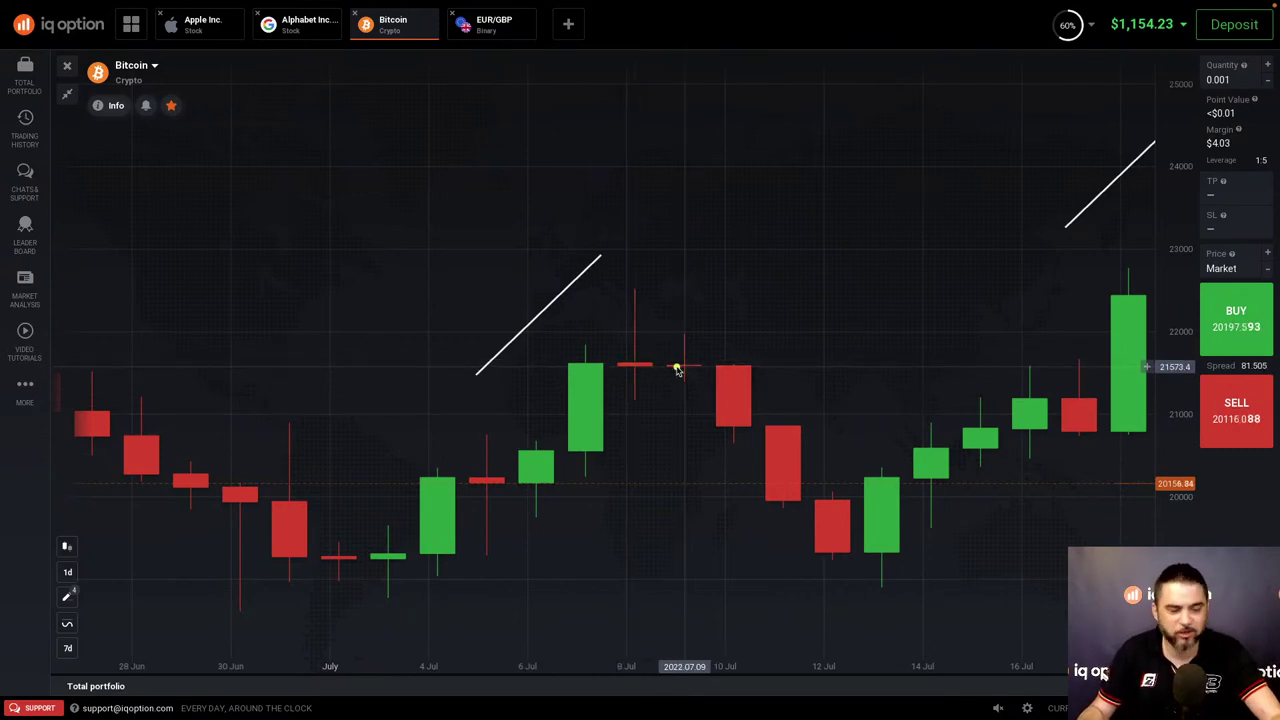
{"action": "left_click_drag", "start_coordinate": [677, 369], "coordinate": [822, 535]}
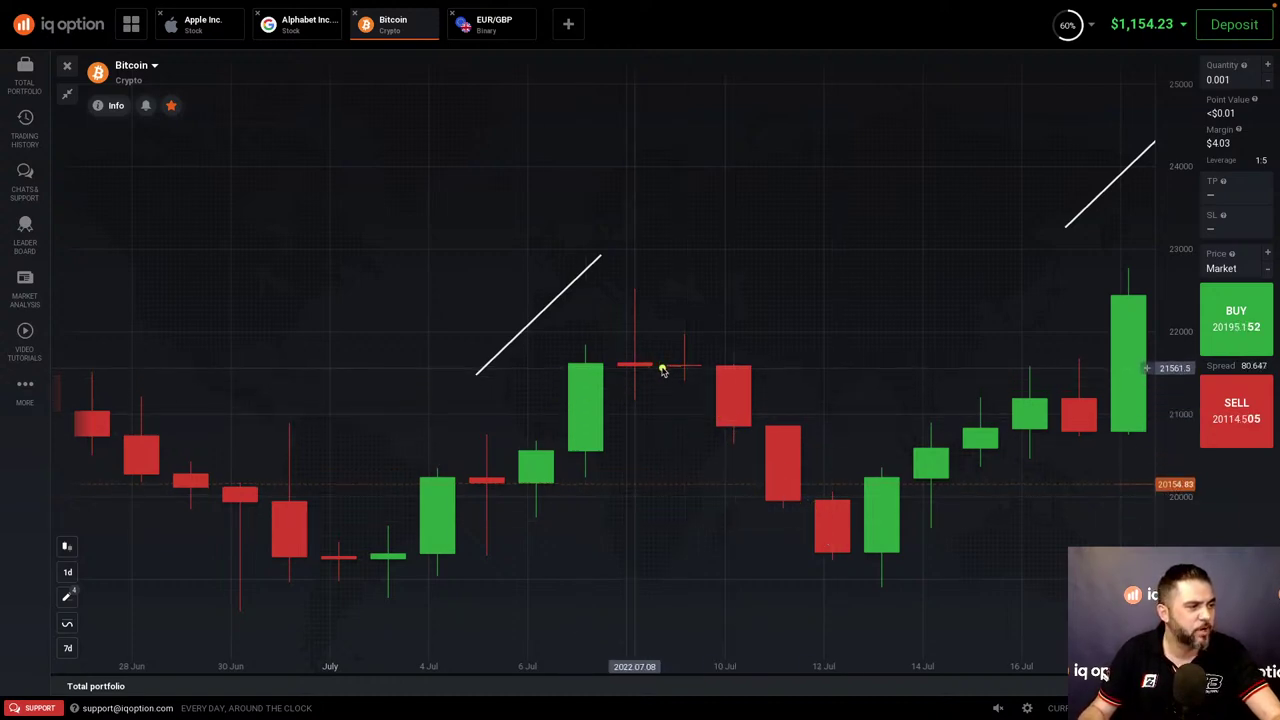
{"action": "left_click_drag", "start_coordinate": [662, 370], "coordinate": [863, 527]}
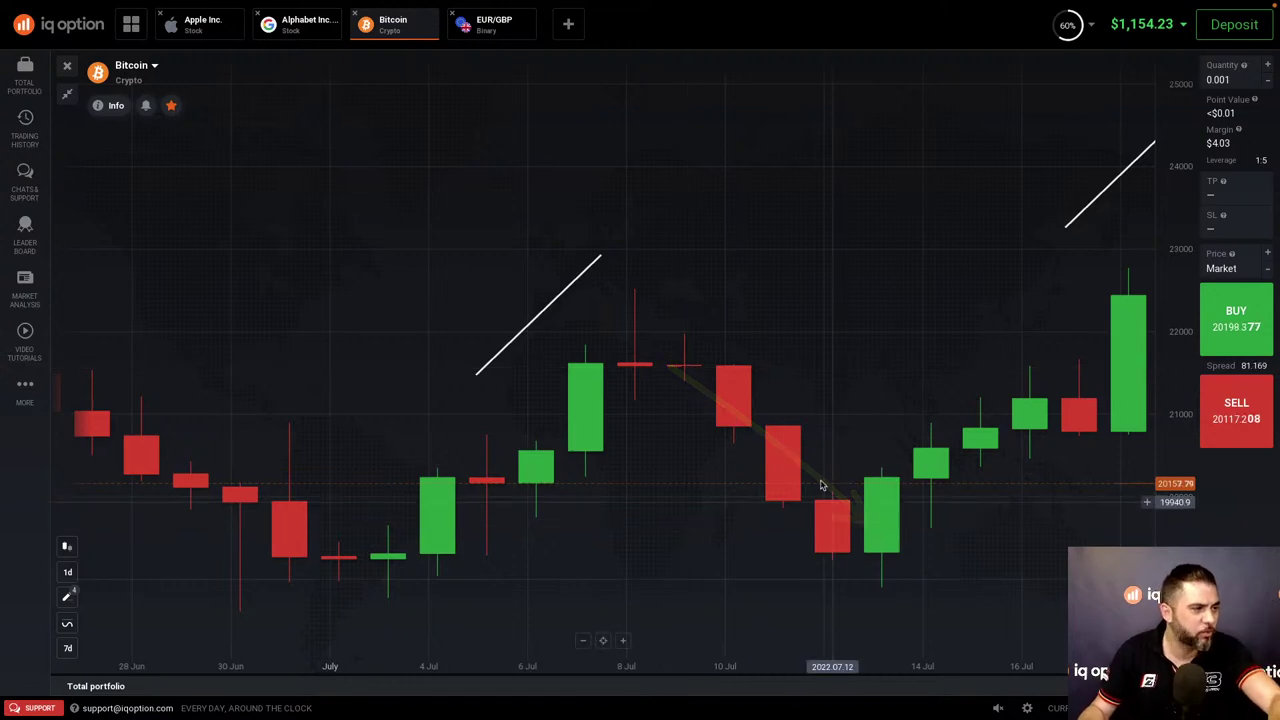
- Sketch a longer body on Bitcoin's 30 July candle and trace the decline from the 29 July candle into early August
{"action": "left_click_drag", "start_coordinate": [800, 409], "coordinate": [486, 406]}
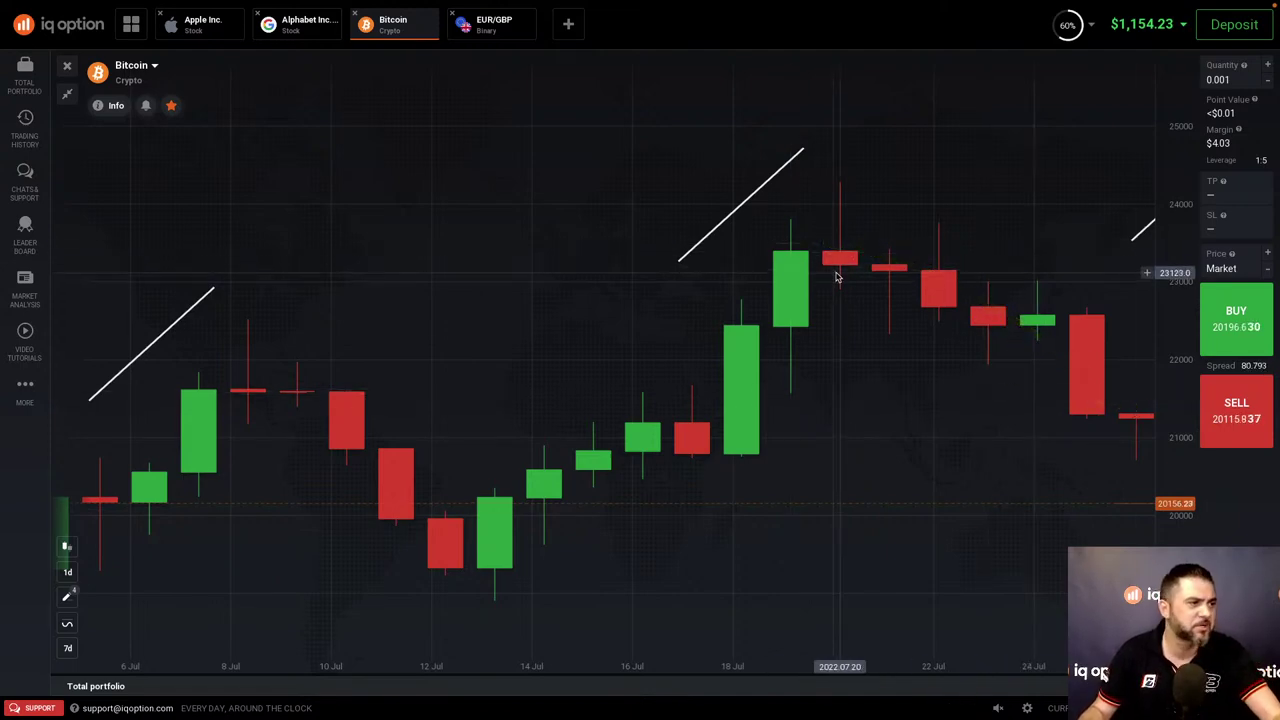
{"action": "left_click_drag", "start_coordinate": [997, 274], "coordinate": [658, 268]}
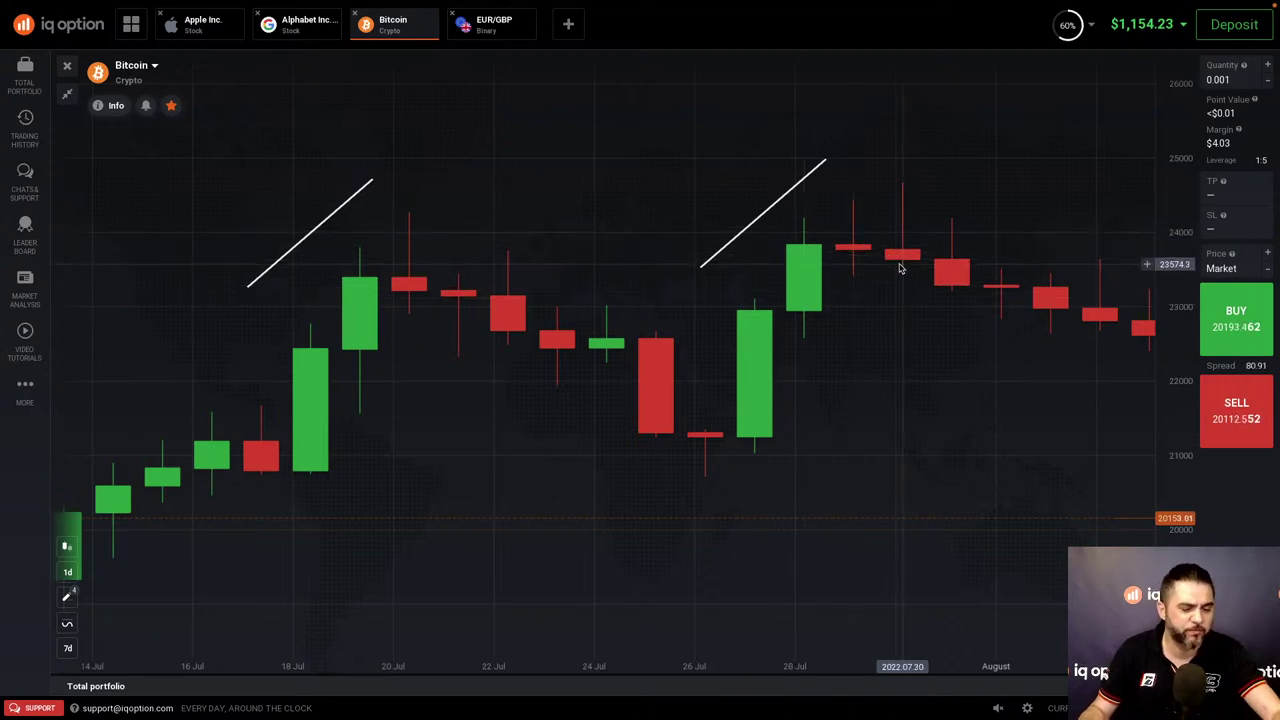
{"action": "mouse_move", "coordinate": [886, 258]}
{"action": "left_mouse_down"}
{"action": "mouse_move", "coordinate": [888, 325]}
{"action": "mouse_move", "coordinate": [915, 297]}
{"action": "mouse_move", "coordinate": [918, 270]}
{"action": "mouse_move", "coordinate": [880, 285]}
{"action": "mouse_move", "coordinate": [900, 318]}
{"action": "mouse_move", "coordinate": [886, 300]}
{"action": "mouse_move", "coordinate": [906, 263]}
{"action": "mouse_move", "coordinate": [898, 316]}
{"action": "mouse_move", "coordinate": [878, 300]}
{"action": "mouse_move", "coordinate": [903, 272]}
{"action": "left_mouse_up"}
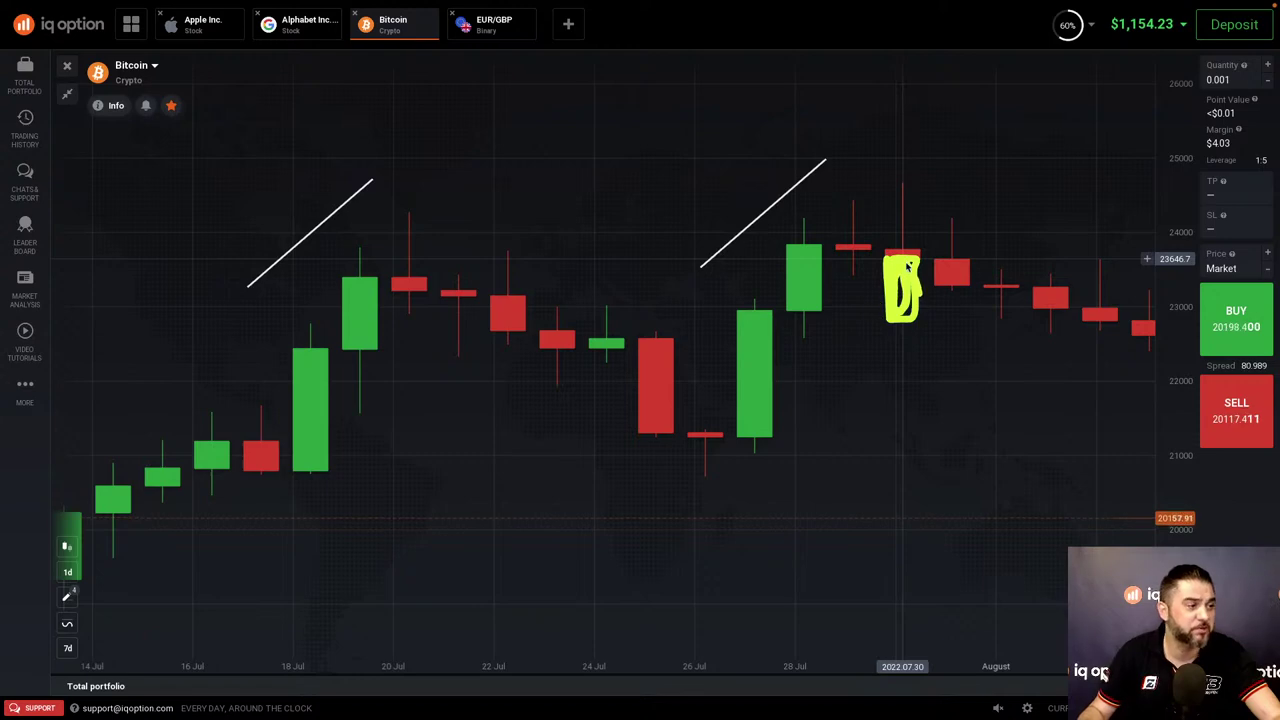
{"action": "left_click", "coordinate": [826, 251]}
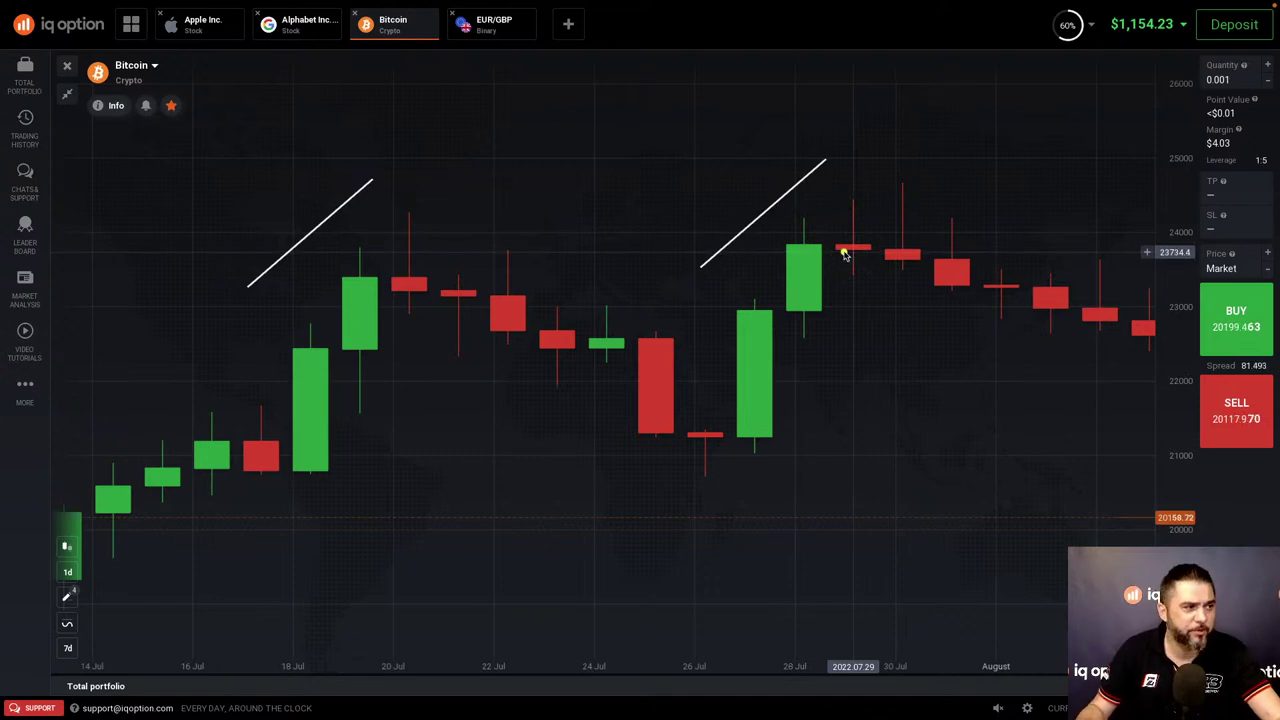
{"action": "mouse_move", "coordinate": [858, 245]}
{"action": "left_mouse_down"}
{"action": "mouse_move", "coordinate": [965, 280]}
{"action": "mouse_move", "coordinate": [1080, 342]}
{"action": "left_mouse_up"}
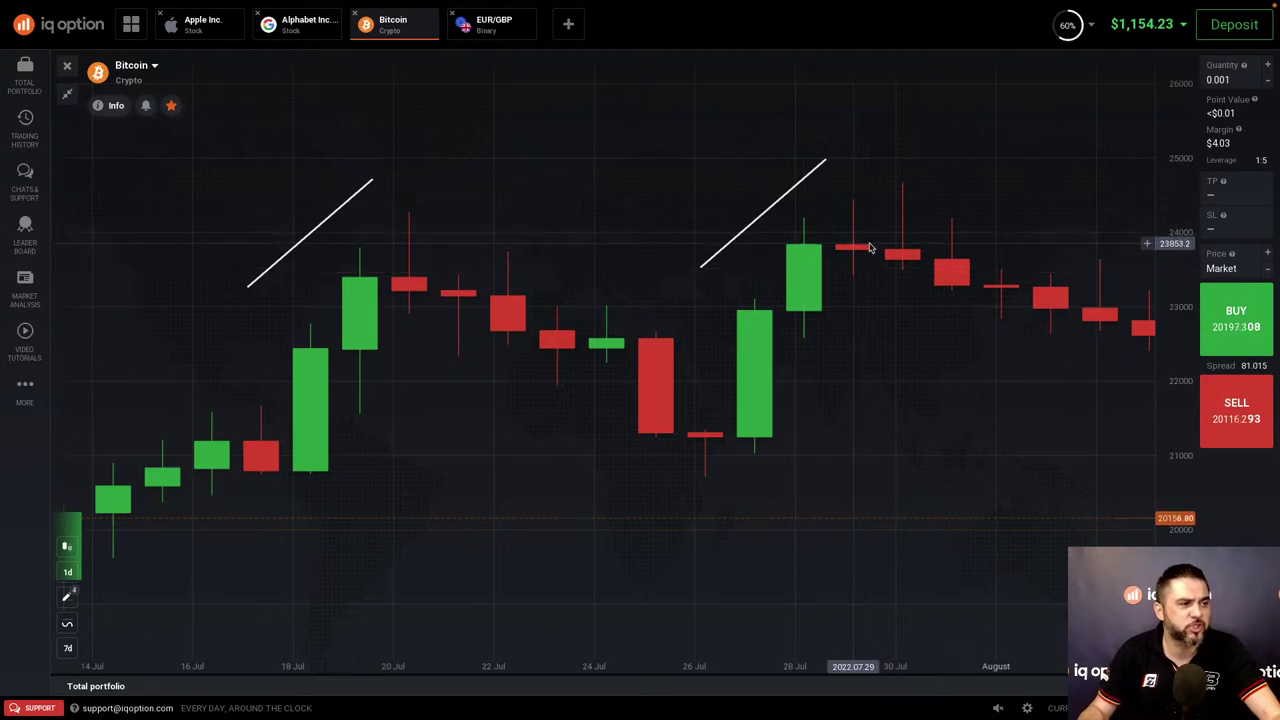
- Follow Bitcoin's daily candles from the third white line through August to mid-September
{"action": "left_click_drag", "start_coordinate": [974, 286], "coordinate": [686, 290]}
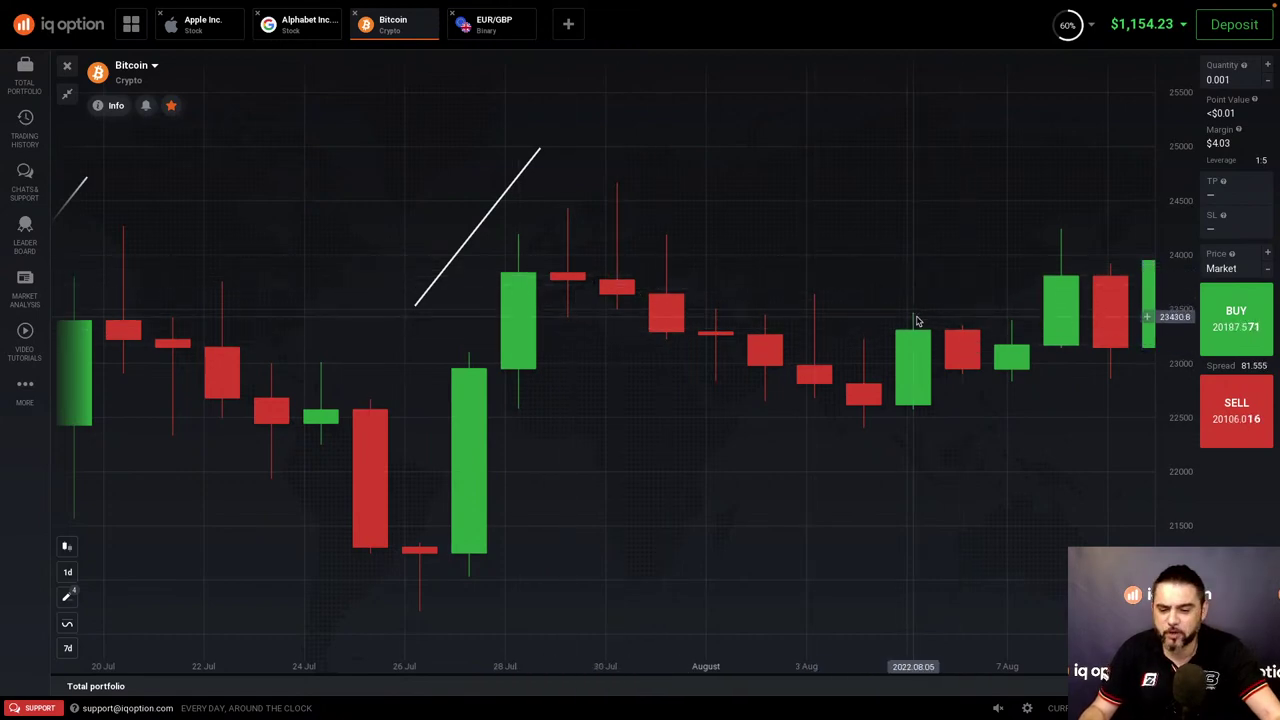
{"action": "left_click_drag", "start_coordinate": [916, 320], "coordinate": [803, 303]}
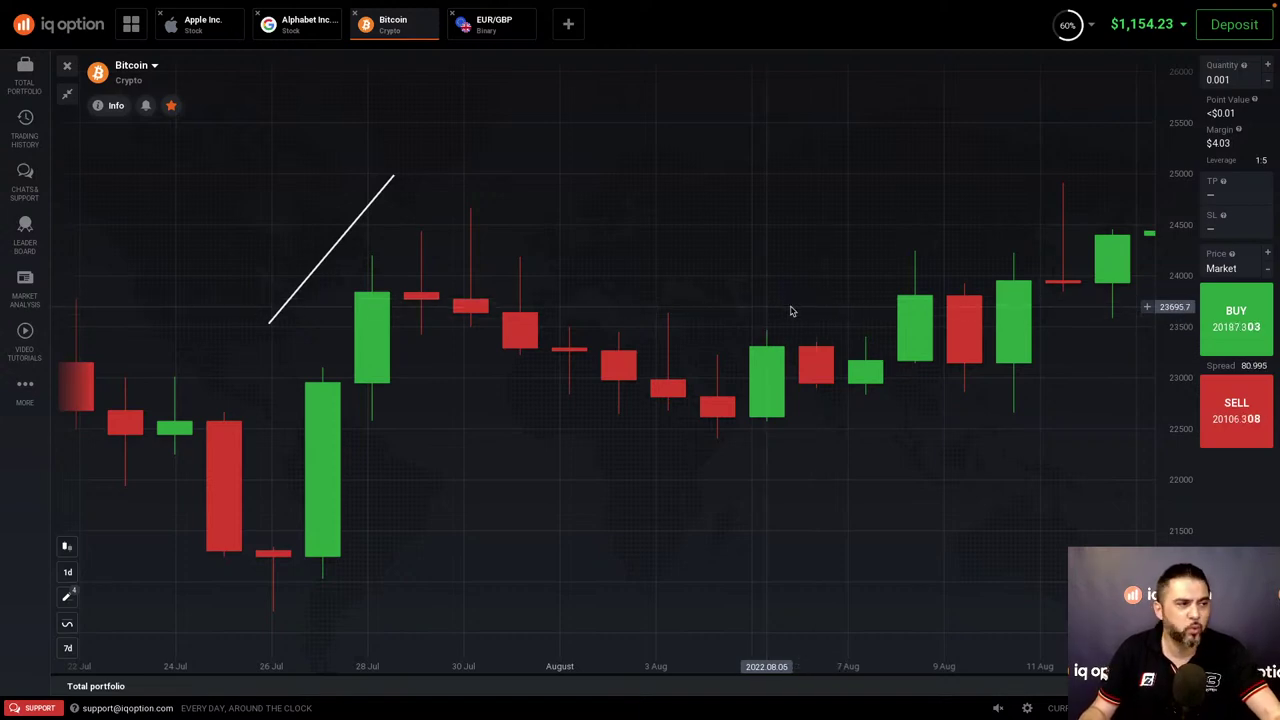
{"action": "scroll", "coordinate": [780, 310], "scroll_direction": "down", "scroll_amount": 5}
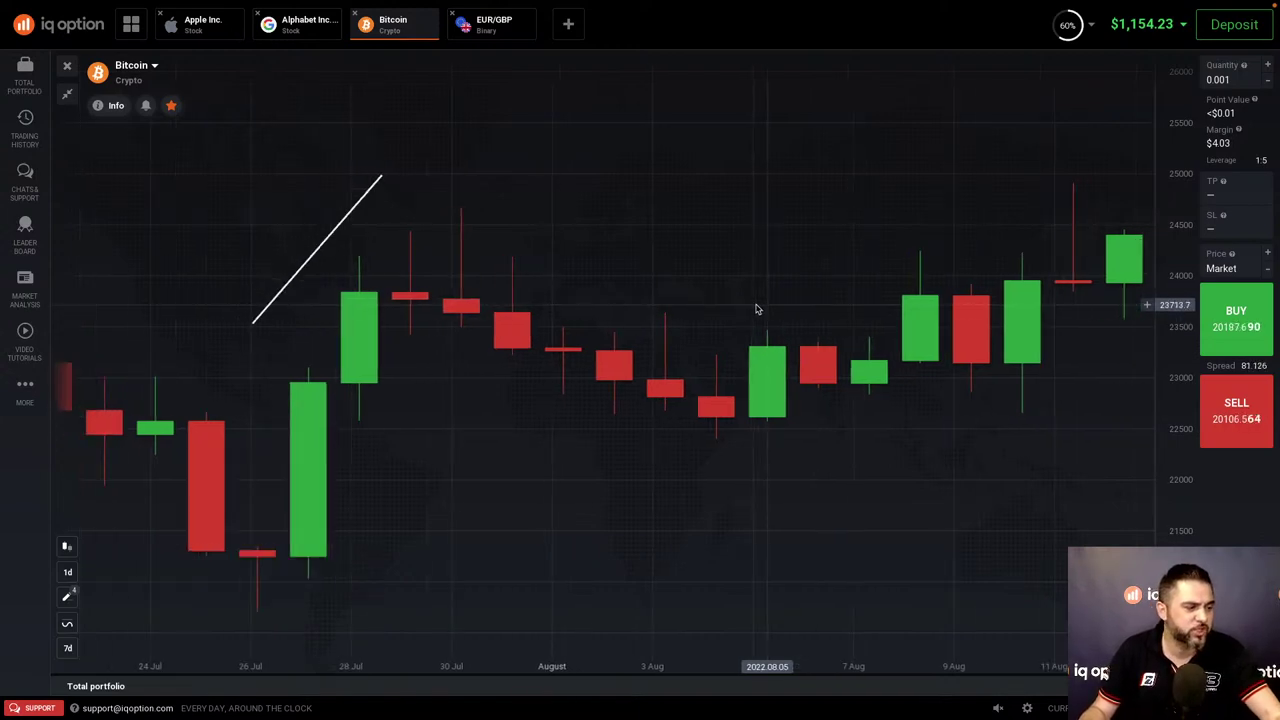
{"action": "left_click_drag", "start_coordinate": [900, 309], "coordinate": [480, 314]}
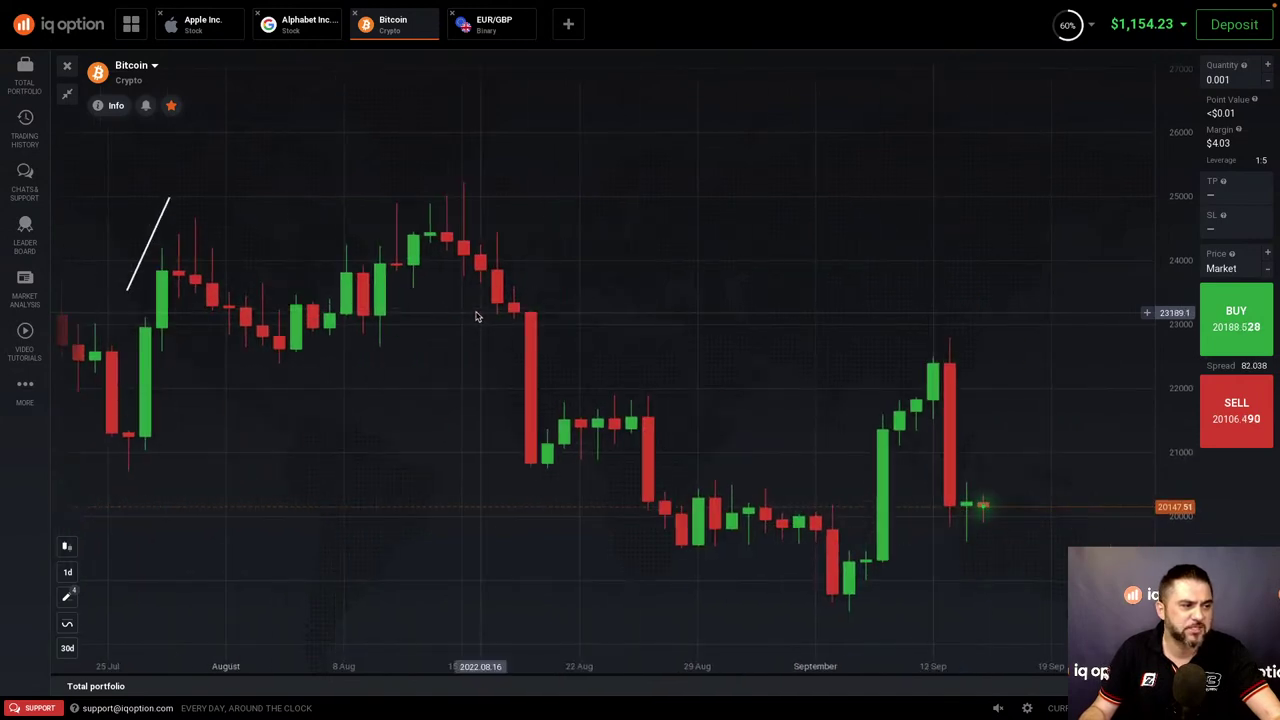
{"action": "scroll", "coordinate": [375, 340], "scroll_direction": "down", "scroll_amount": 5}
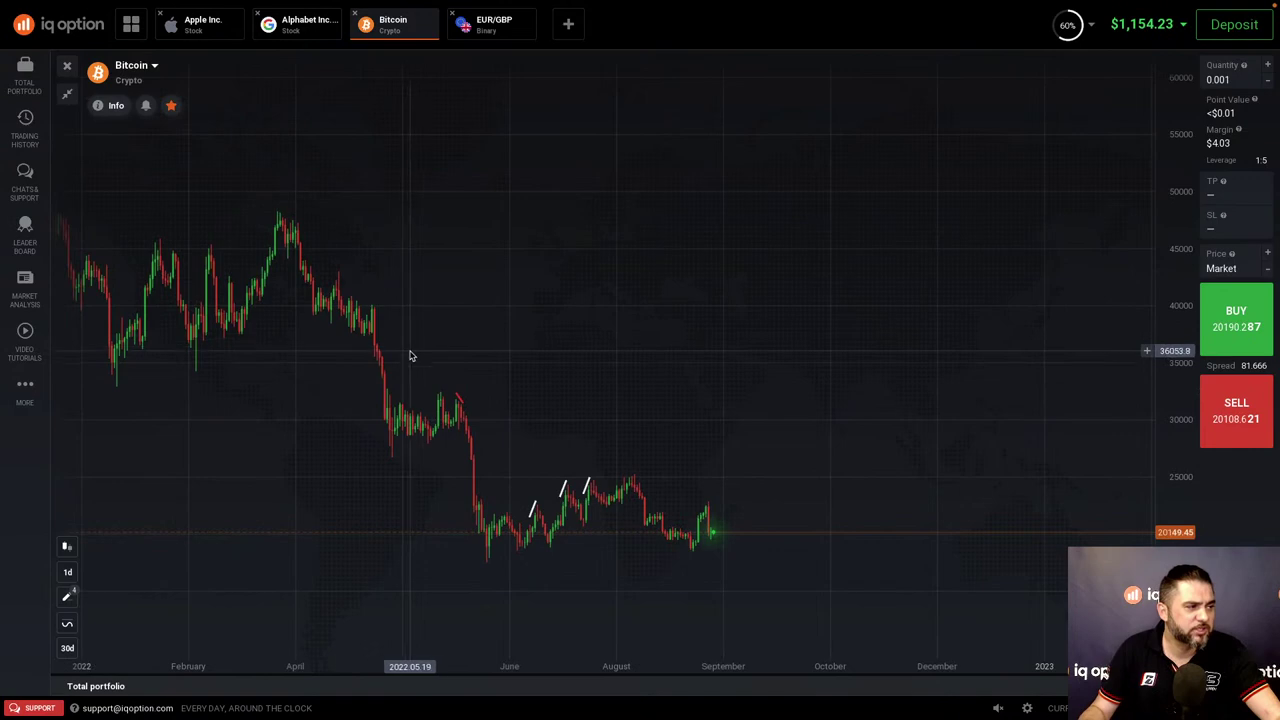
- Examine the reversal candles under the red line at 6 to 8 June and Bitcoin's following decline
{"action": "scroll", "coordinate": [486, 366], "scroll_direction": "up", "scroll_amount": 5}
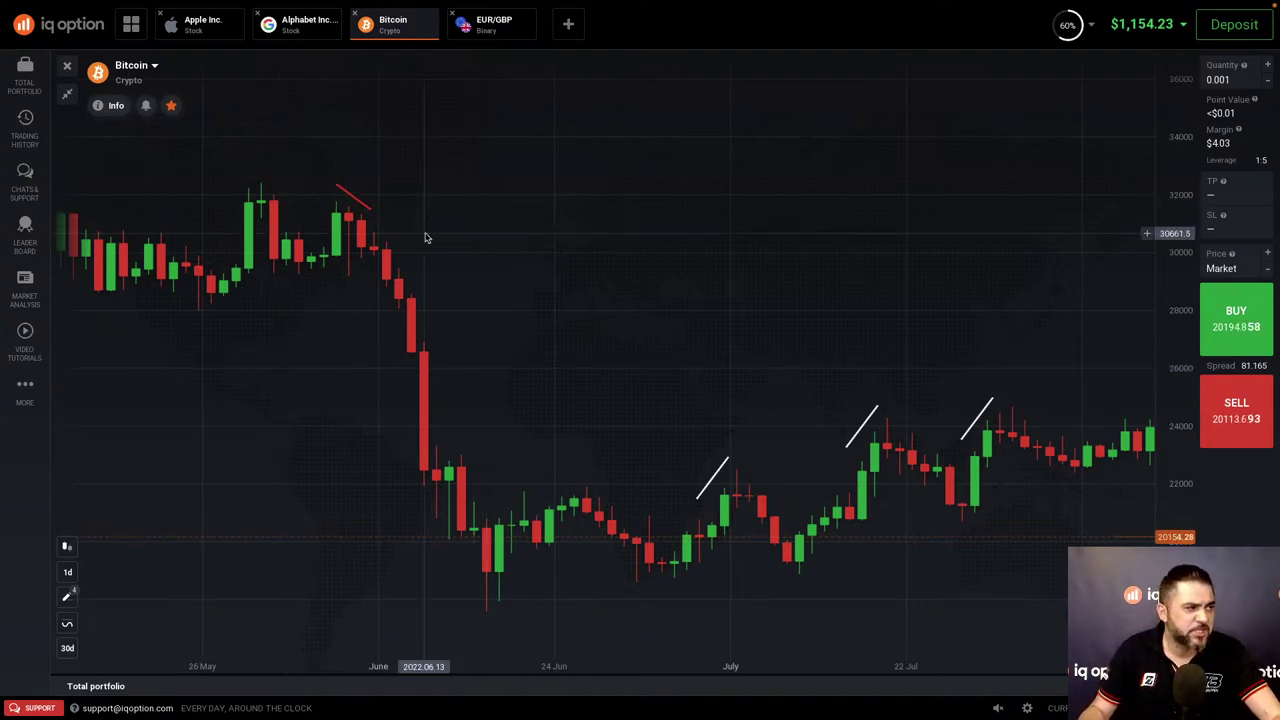
{"action": "left_click_drag", "start_coordinate": [423, 234], "coordinate": [734, 237]}
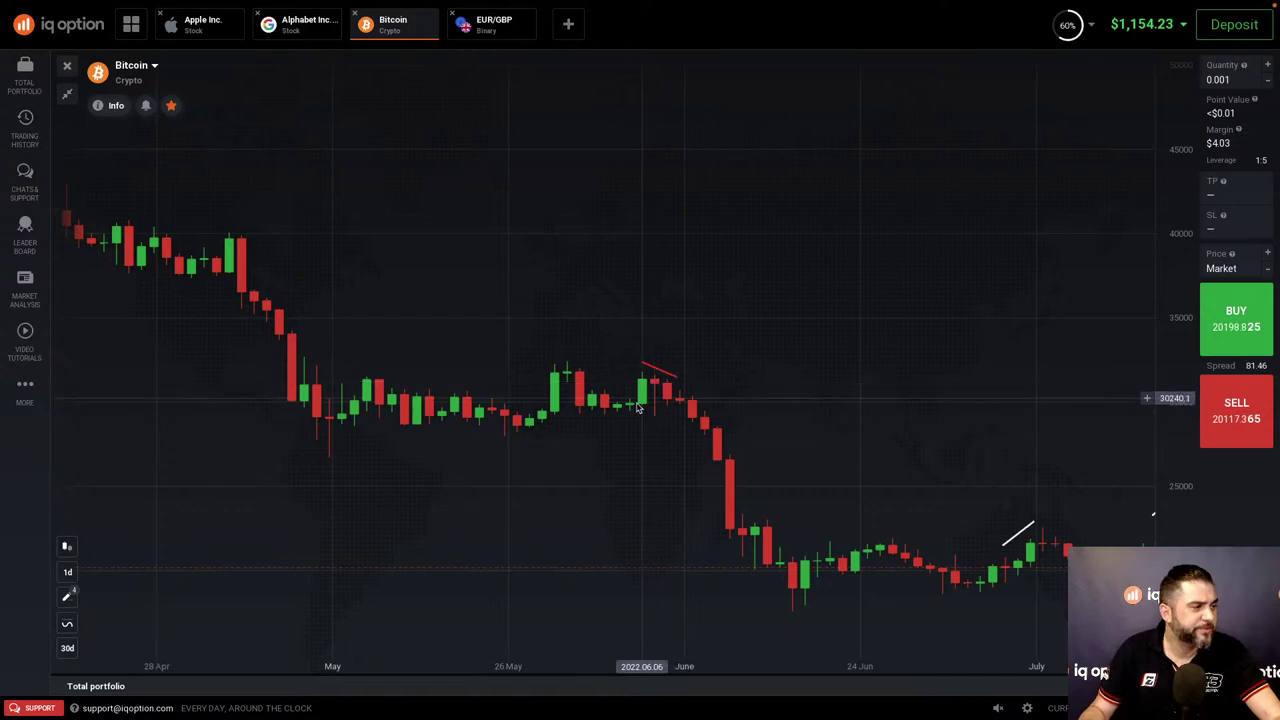
{"action": "scroll", "coordinate": [669, 420], "scroll_direction": "down", "scroll_amount": 3}
{"action": "scroll", "coordinate": [669, 420], "scroll_direction": "up", "scroll_amount": 5}
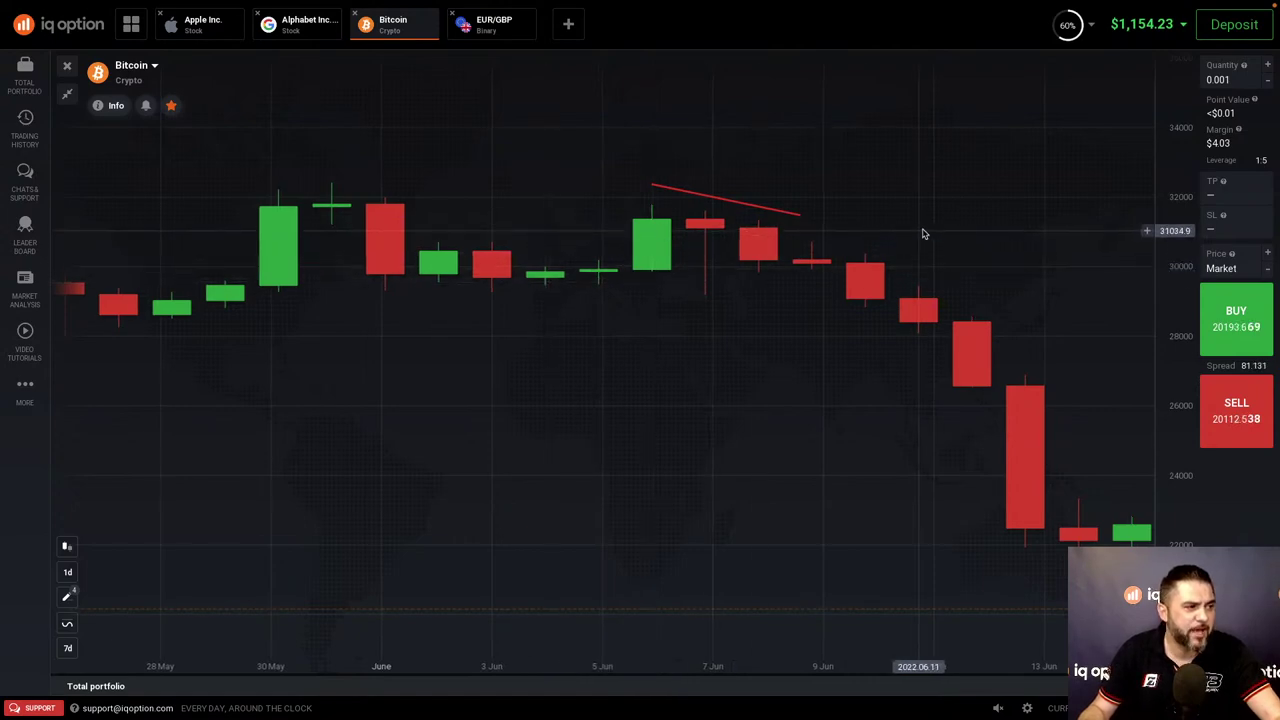
{"action": "left_click_drag", "start_coordinate": [923, 234], "coordinate": [578, 226]}
{"action": "scroll", "coordinate": [748, 274], "scroll_direction": "down", "scroll_amount": 3}
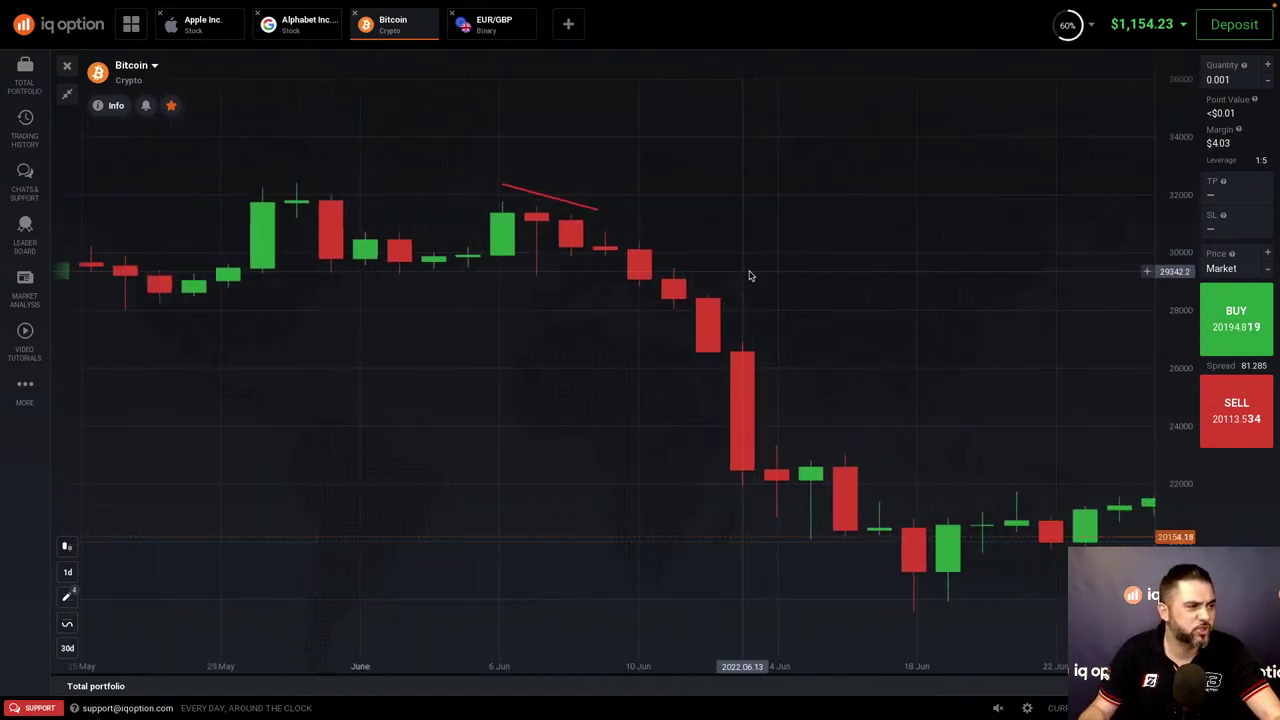
{"action": "scroll", "coordinate": [749, 274], "scroll_direction": "down", "scroll_amount": 3}
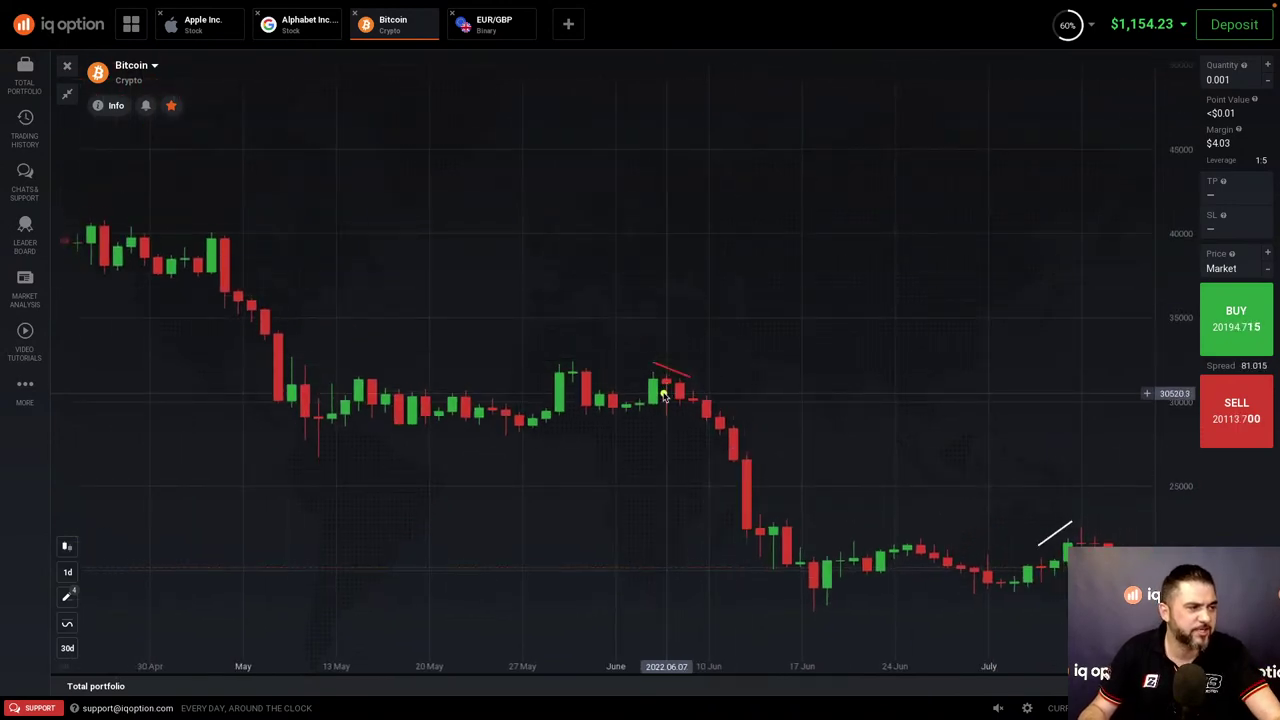
- Point out the 6, 7 and 8 June candles under Bitcoin's red line and outline them as one reversal group
{"action": "left_click", "coordinate": [668, 383]}
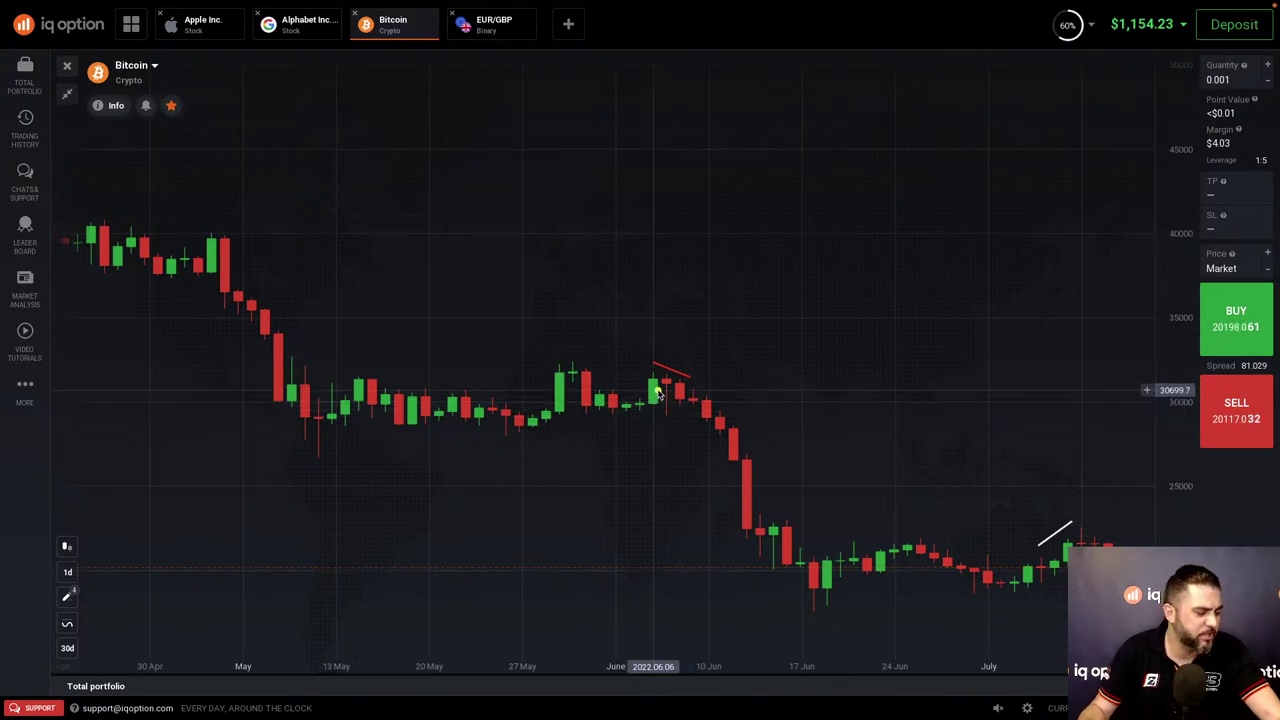
{"action": "left_click", "coordinate": [665, 386]}
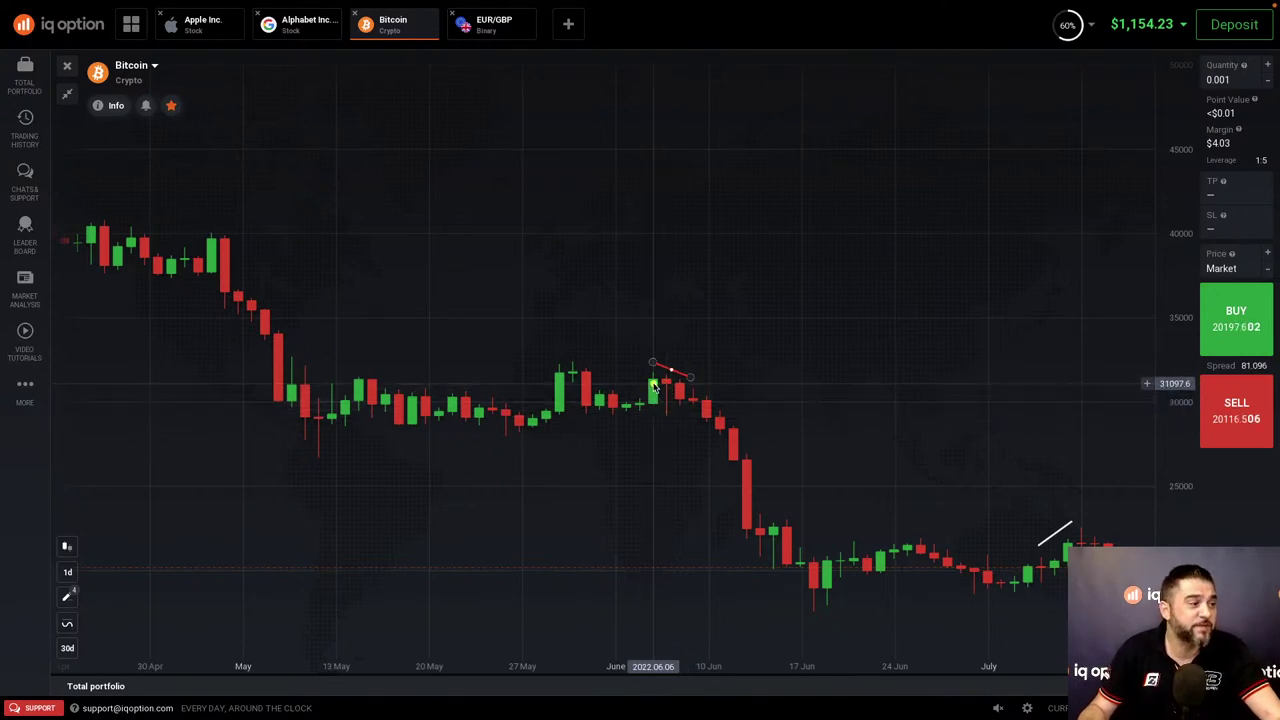
{"action": "left_click", "coordinate": [670, 382]}
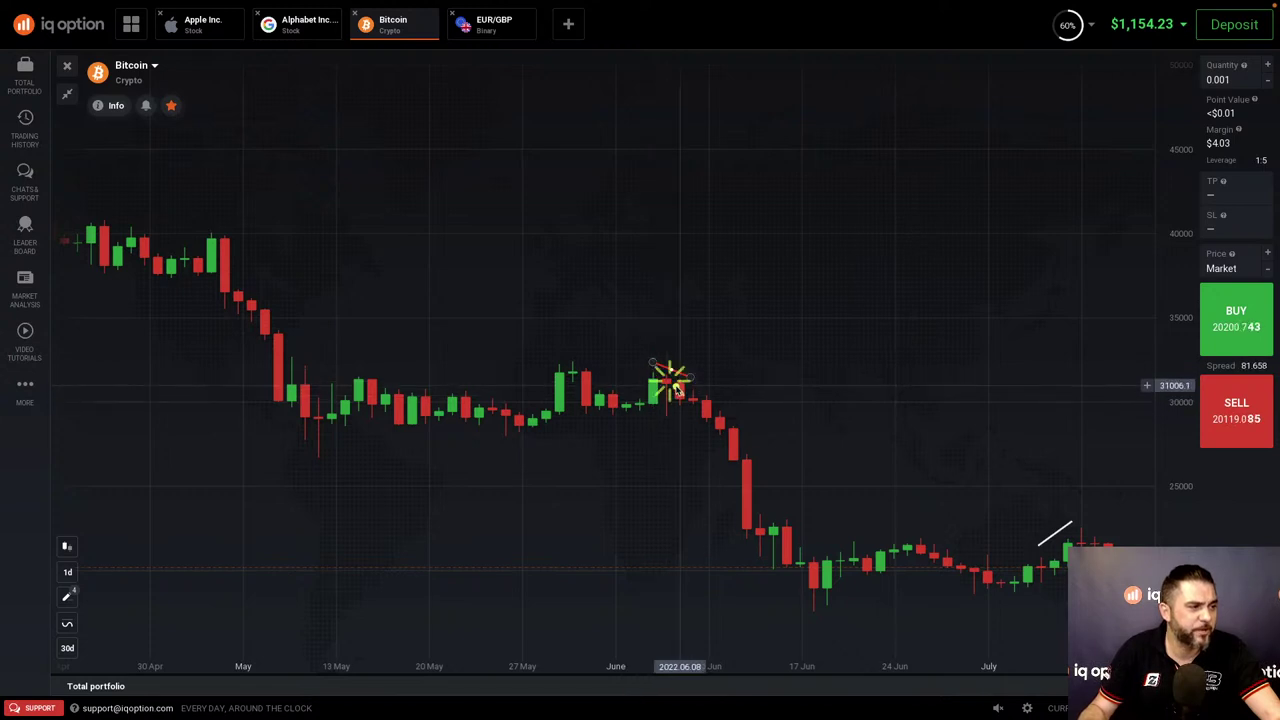
{"action": "left_click", "coordinate": [676, 388]}
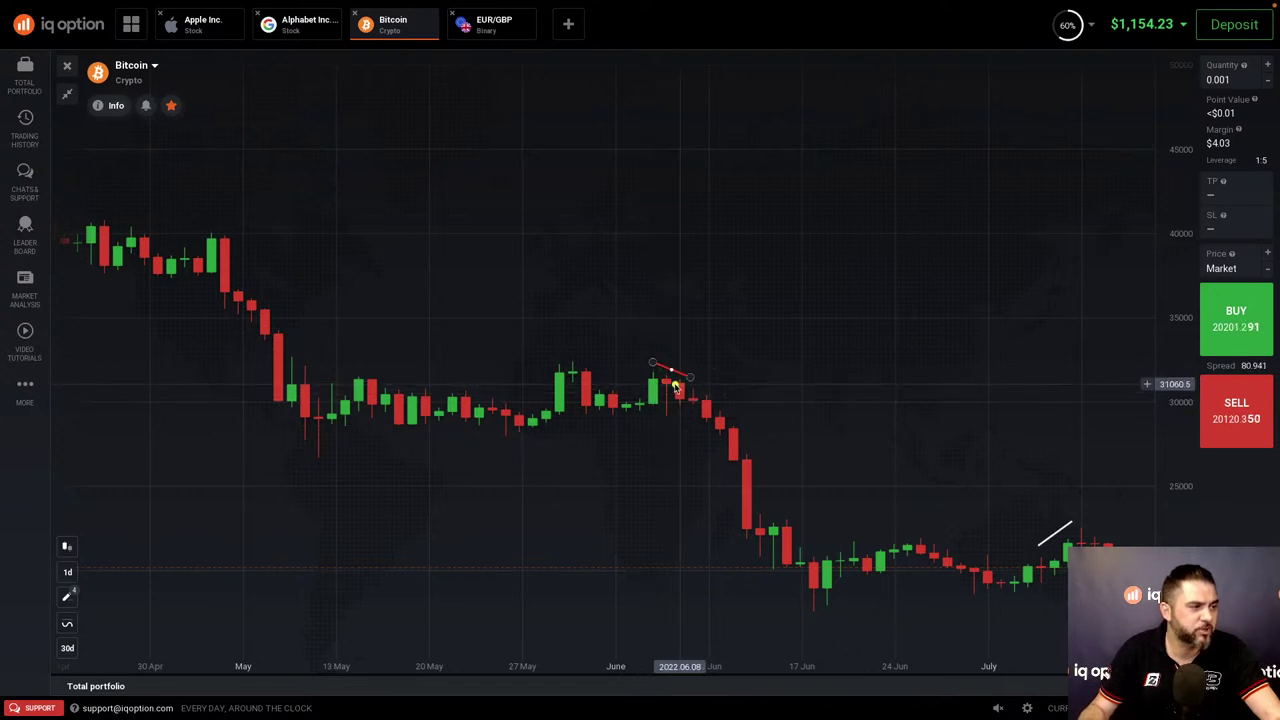
{"action": "left_click", "coordinate": [627, 410]}
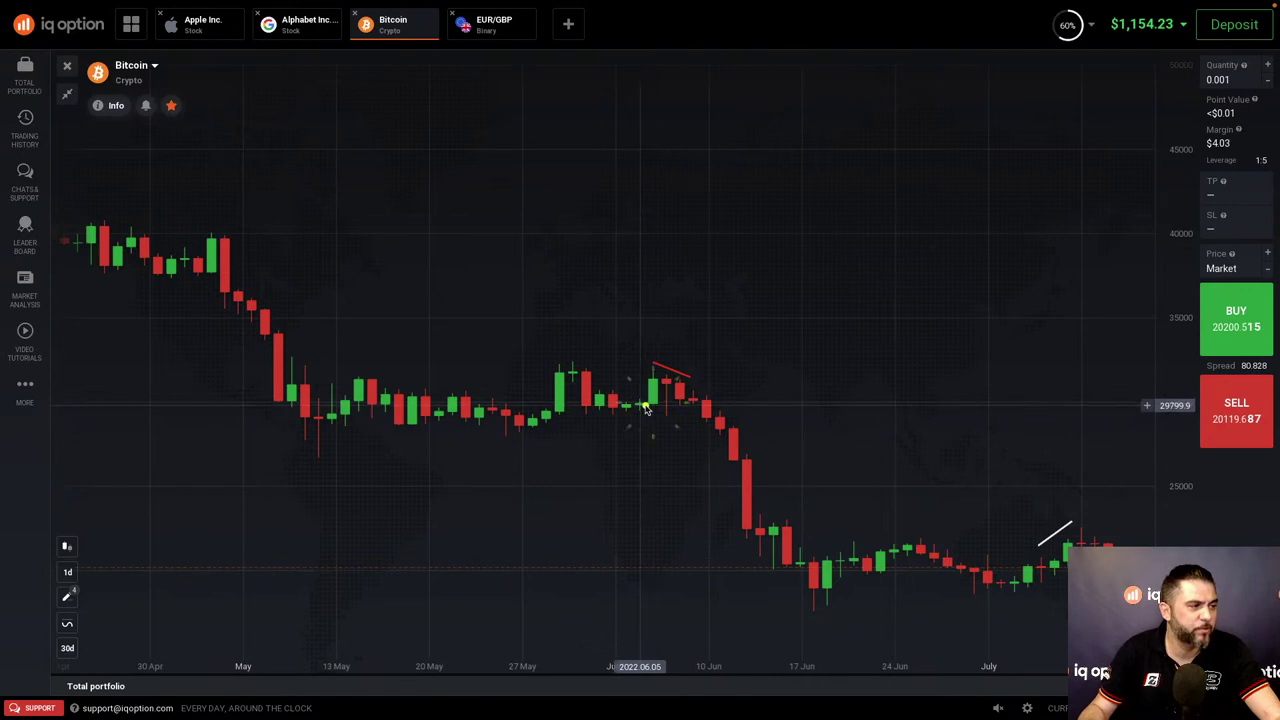
{"action": "left_click", "coordinate": [667, 384]}
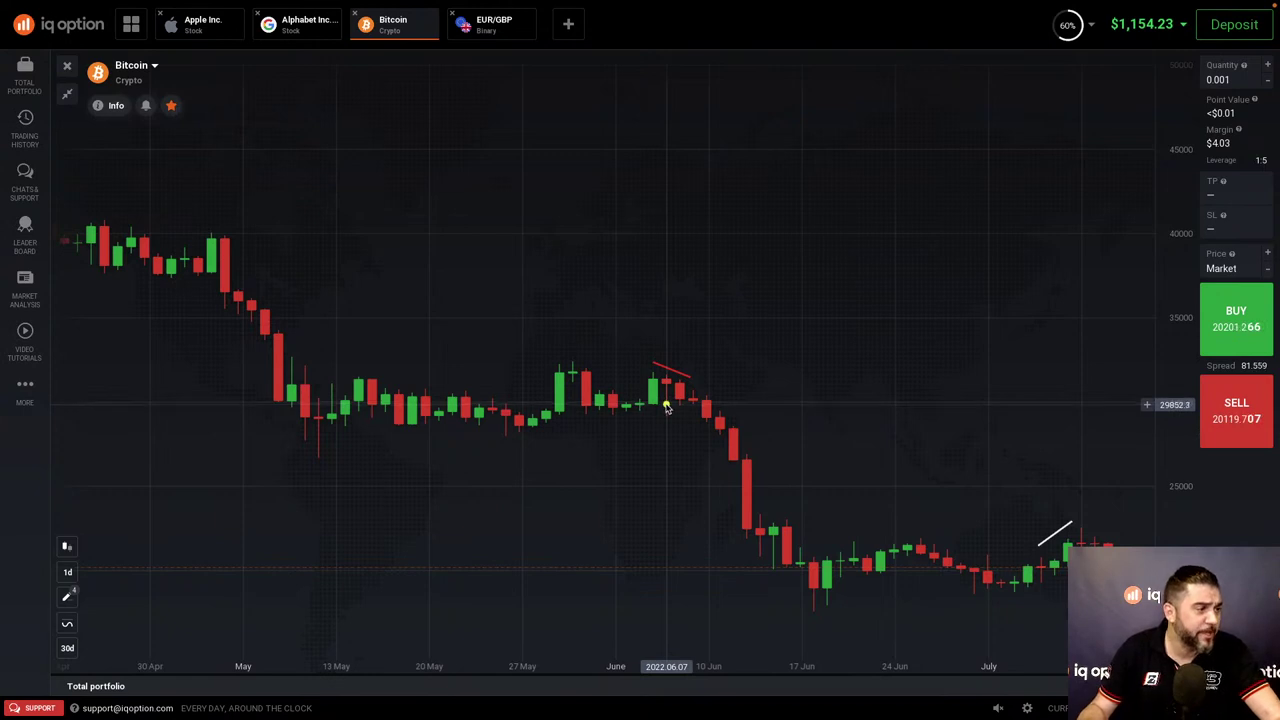
{"action": "left_click", "coordinate": [660, 384]}
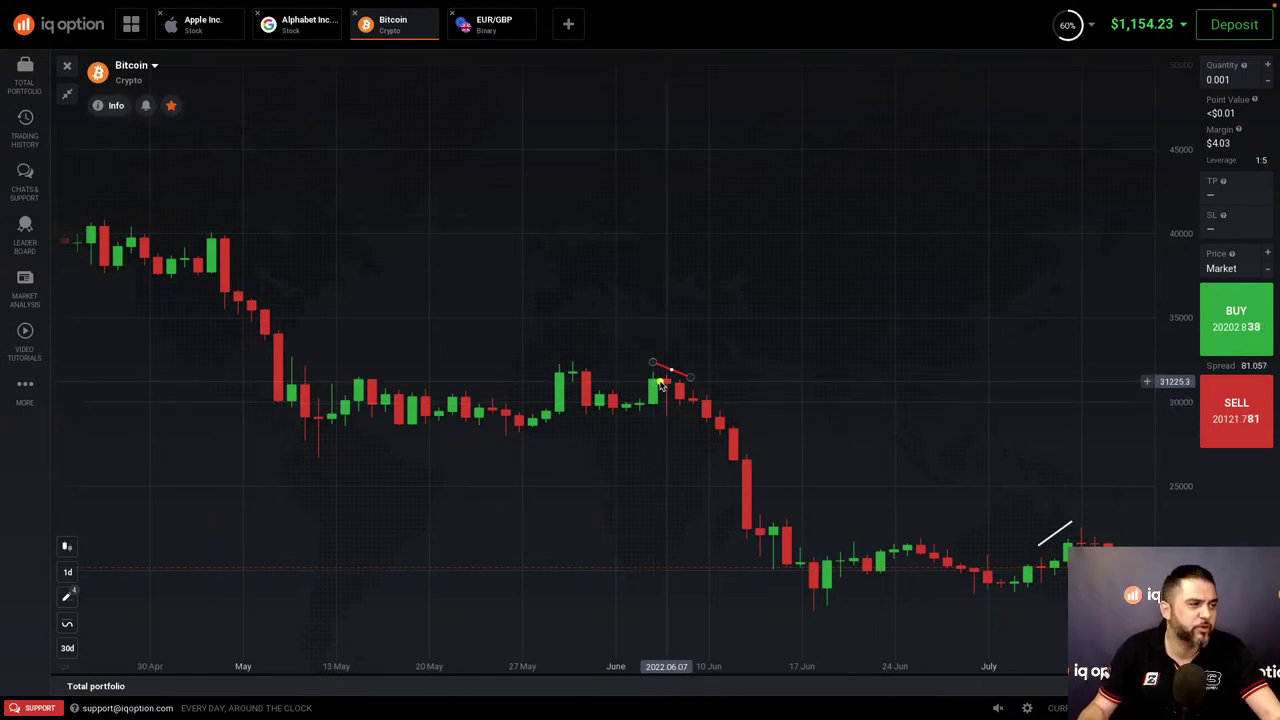
{"action": "left_click", "coordinate": [618, 405]}
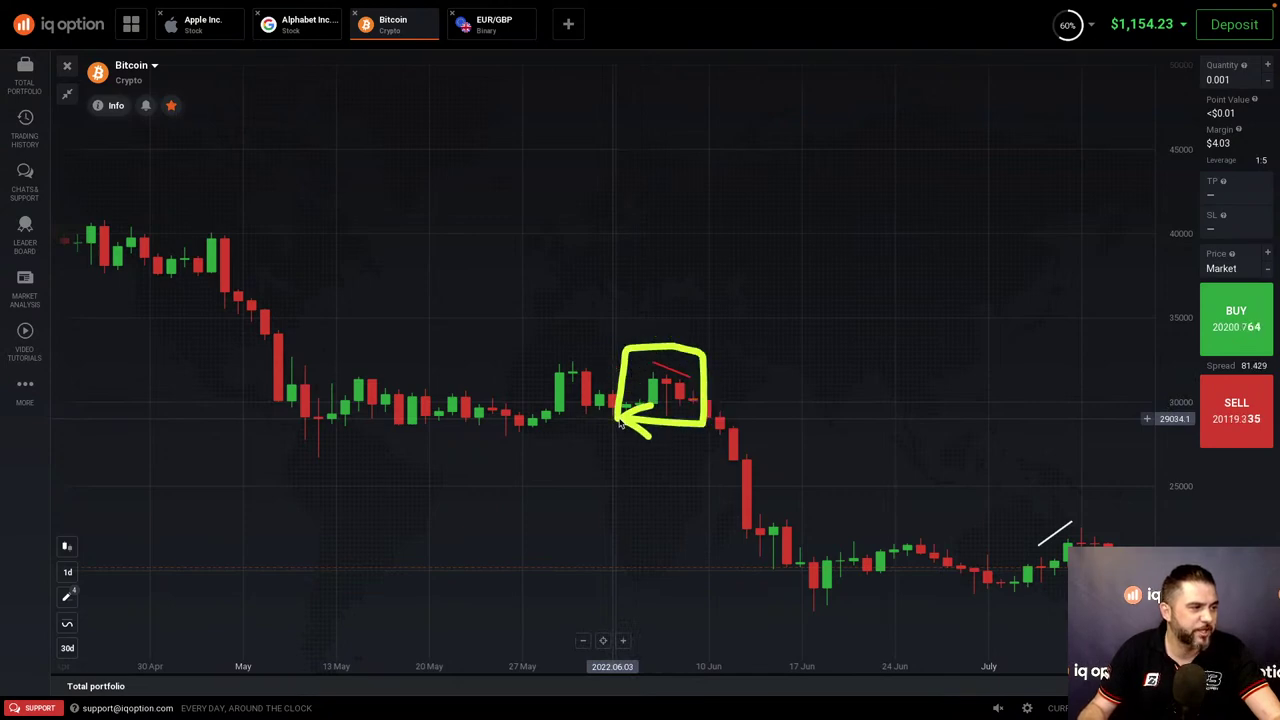
- Trace Bitcoin's fall from the 8 June candle down to the 18 and 19 June candles
{"action": "left_click", "coordinate": [687, 398]}
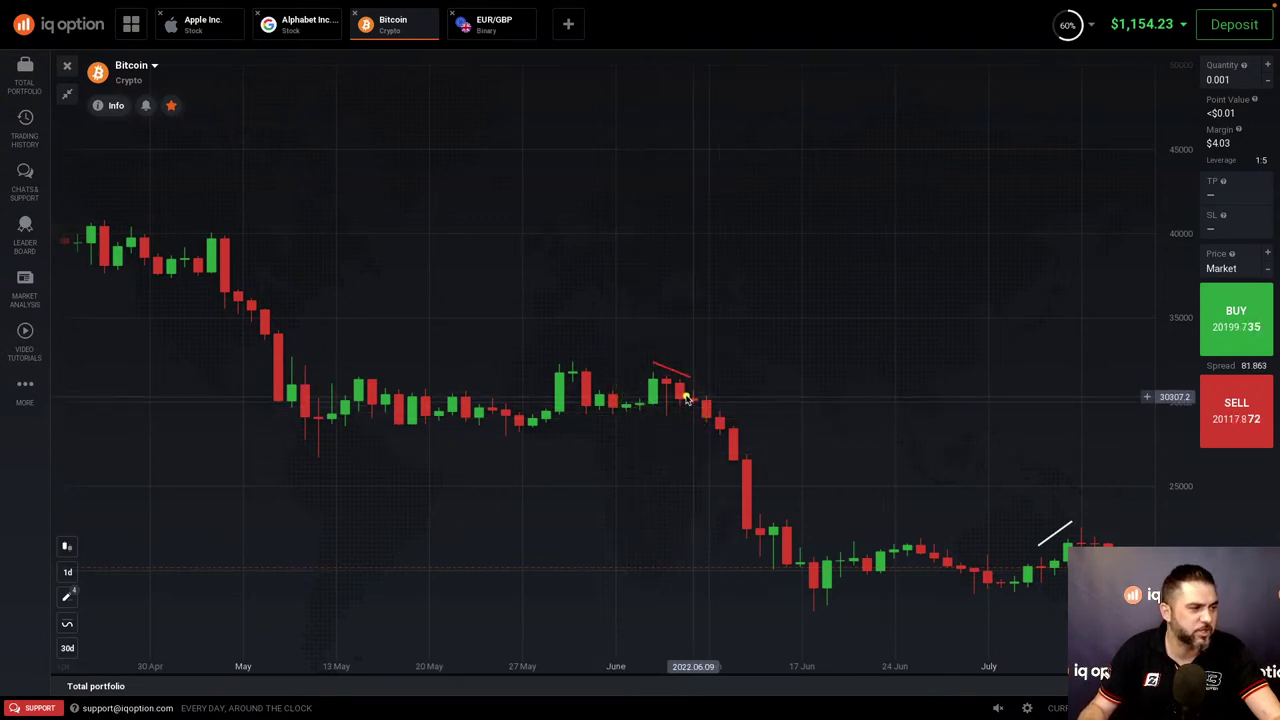
{"action": "left_click", "coordinate": [677, 390]}
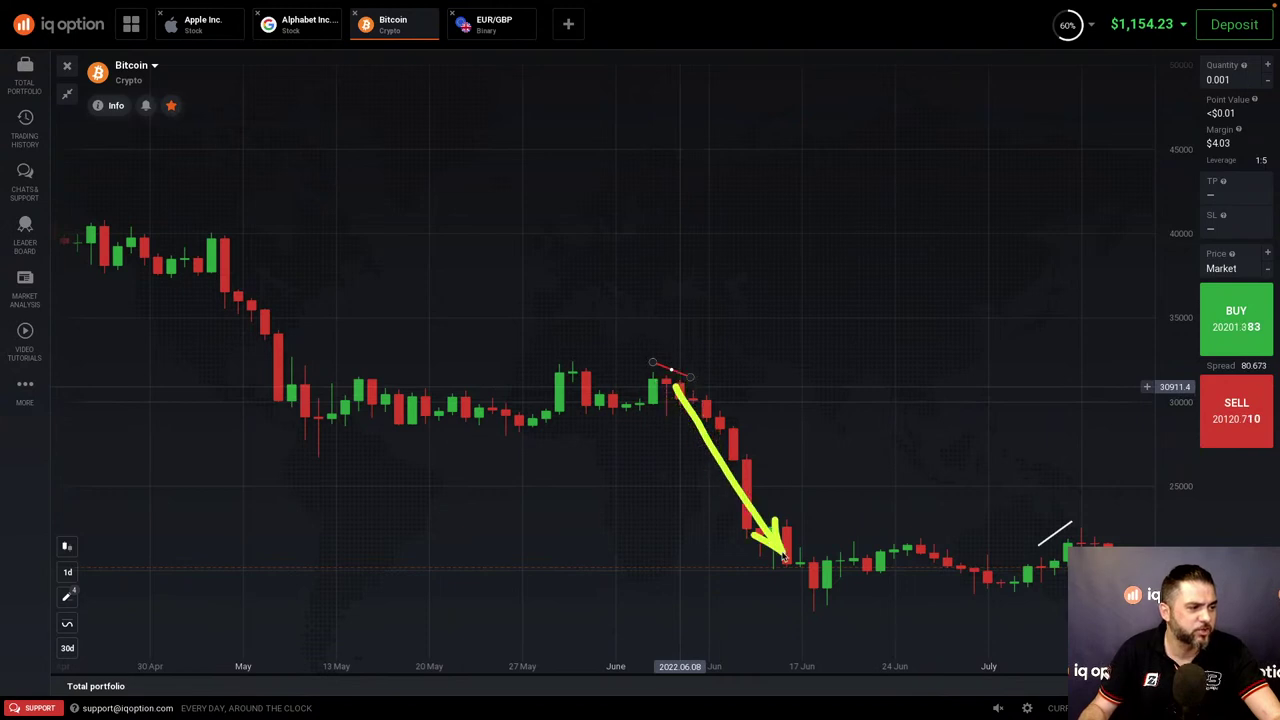
{"action": "left_click", "coordinate": [815, 572]}
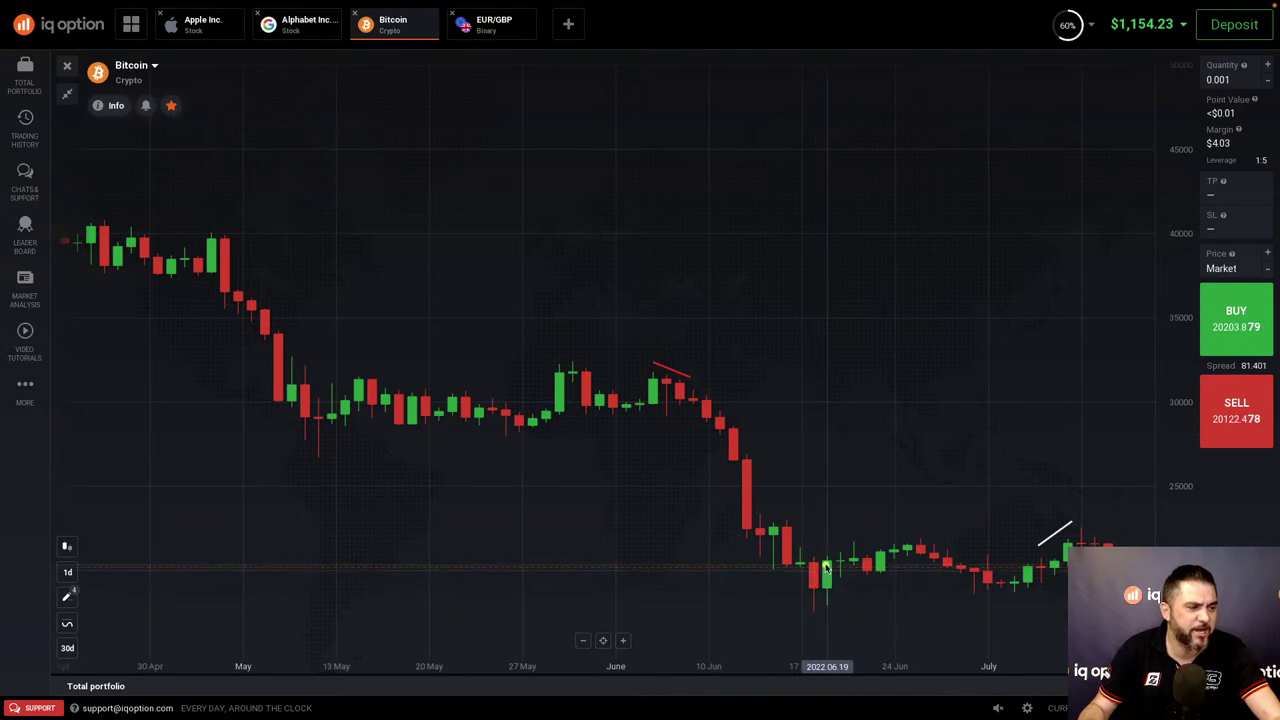
{"action": "left_click", "coordinate": [825, 569]}
{"action": "left_click", "coordinate": [677, 394]}
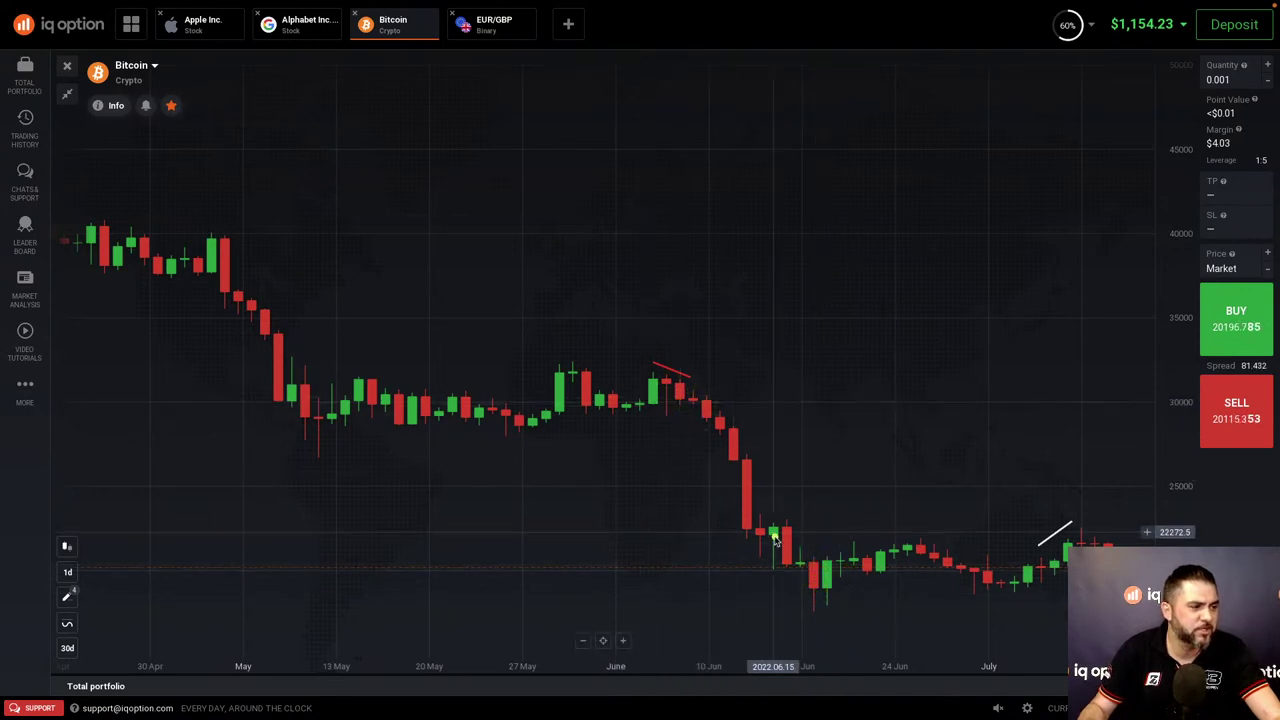
{"action": "left_click", "coordinate": [814, 570]}
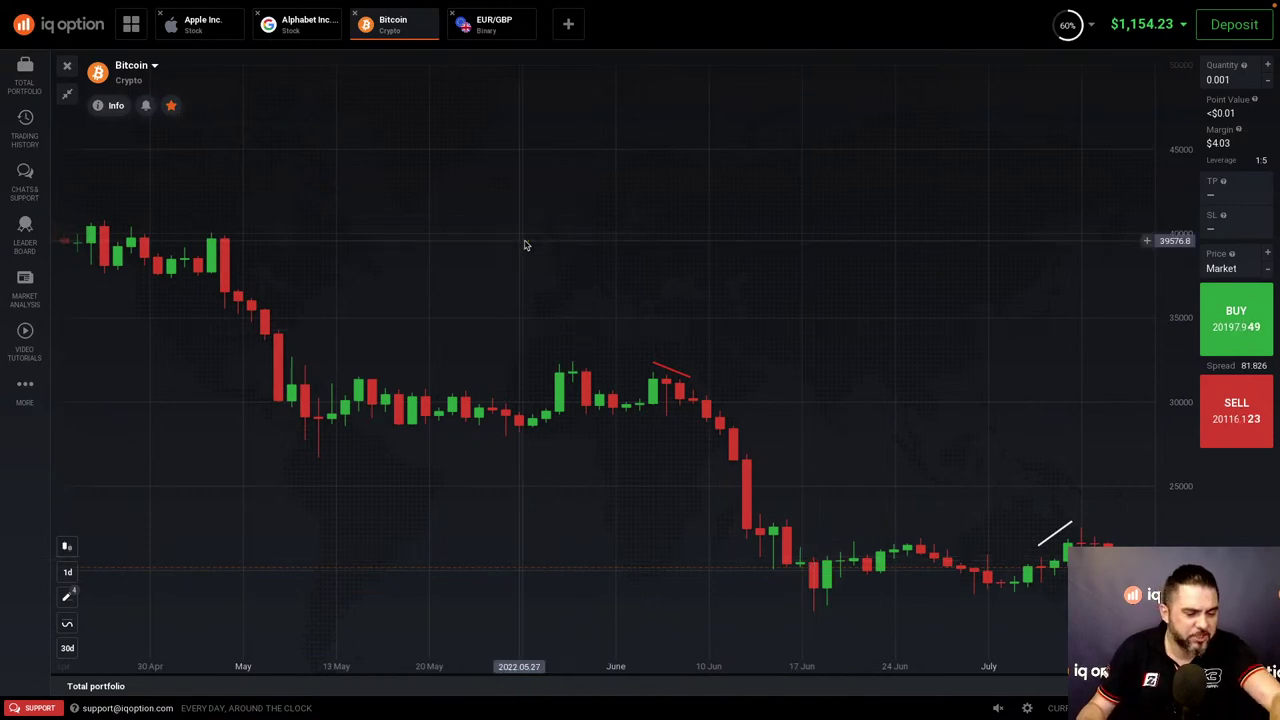
- Switch to the EUR/GBP chart and bring its 30-second candles around 14:00 into close view
{"action": "left_click", "coordinate": [484, 30]}
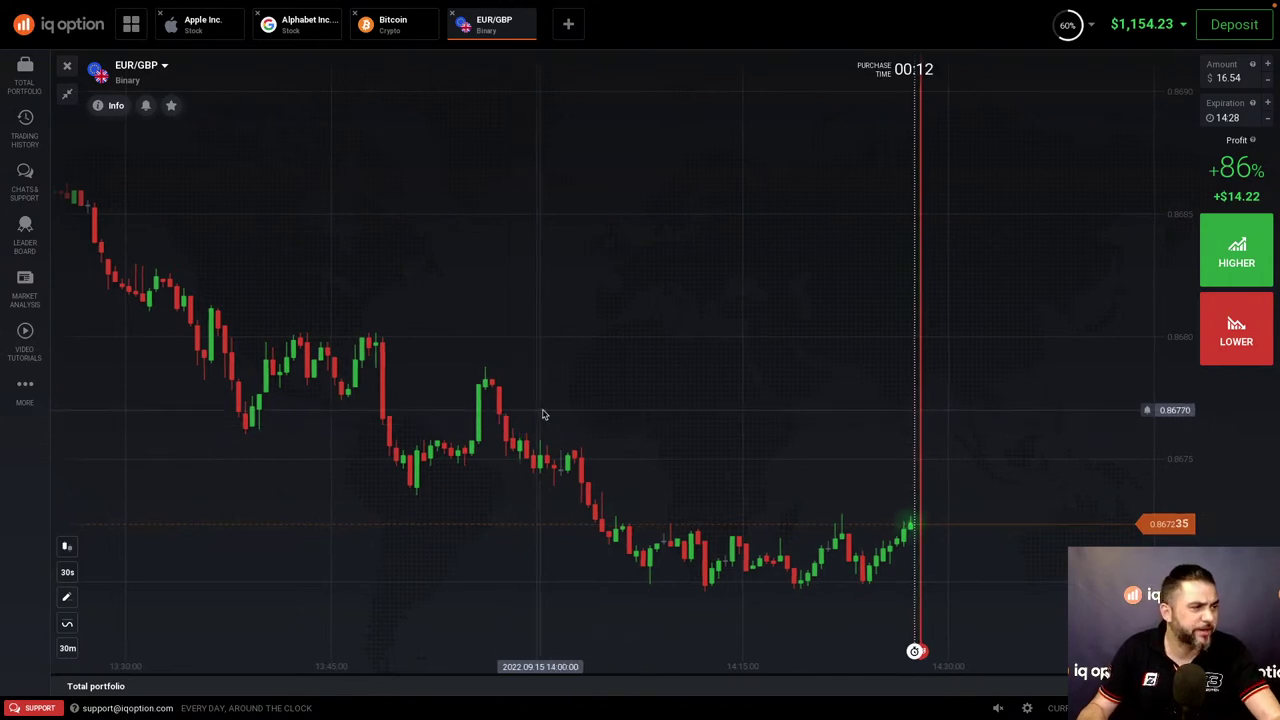
{"action": "scroll", "coordinate": [543, 410], "scroll_direction": "down", "scroll_amount": 2}
{"action": "scroll", "coordinate": [543, 413], "scroll_direction": "up", "scroll_amount": 3}
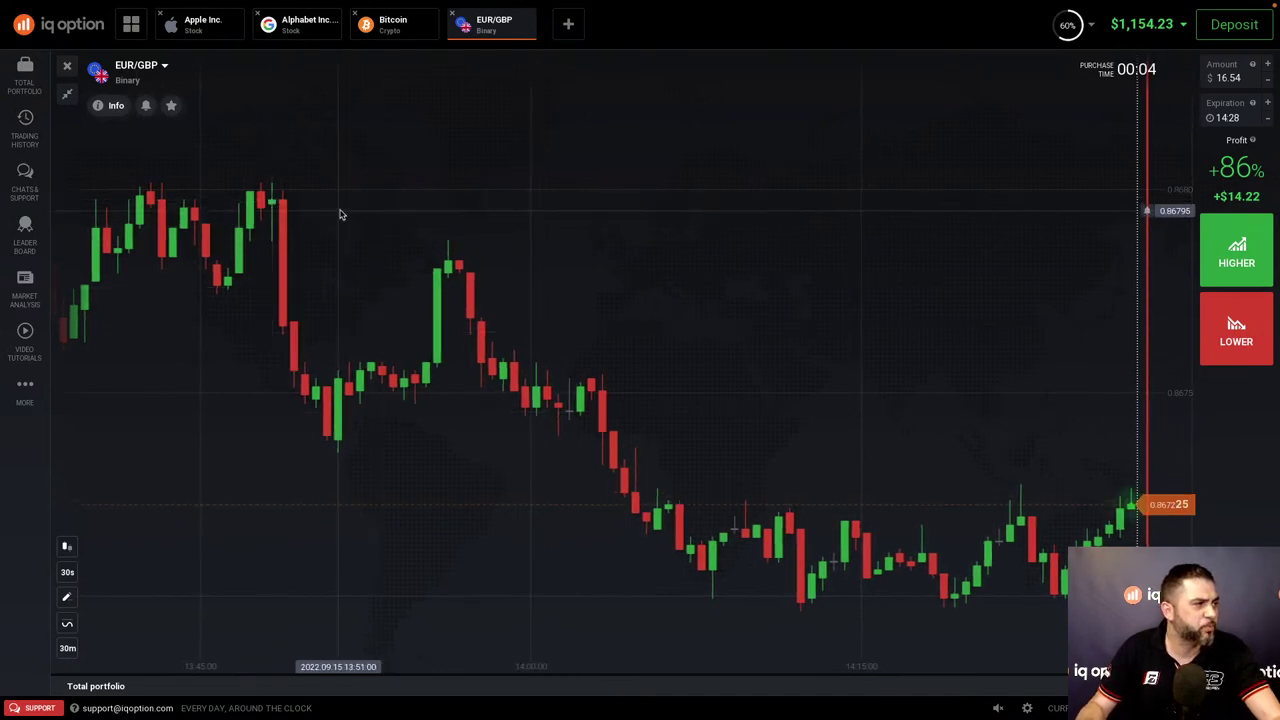
{"action": "left_click_drag", "start_coordinate": [340, 211], "coordinate": [720, 246]}
{"action": "scroll", "coordinate": [661, 368], "scroll_direction": "up", "scroll_amount": 5}
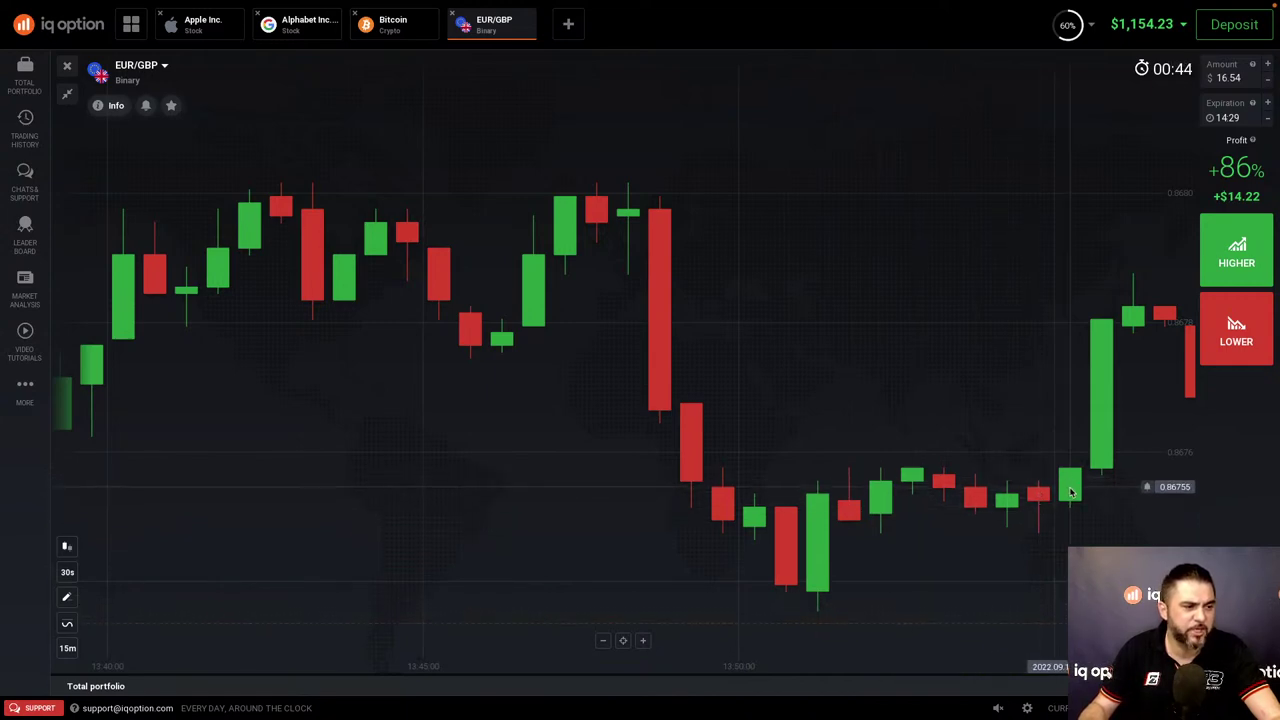
{"action": "left_click_drag", "start_coordinate": [1066, 494], "coordinate": [790, 335]}
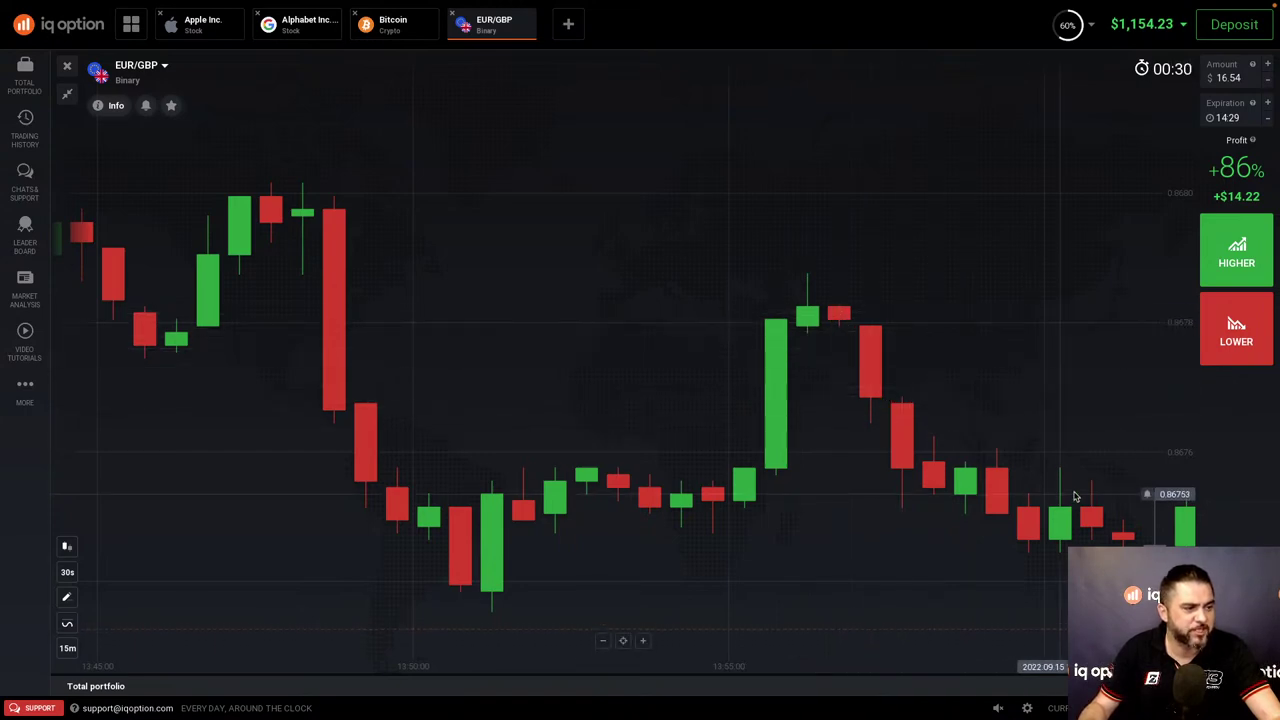
{"action": "left_click_drag", "start_coordinate": [1070, 505], "coordinate": [717, 460]}
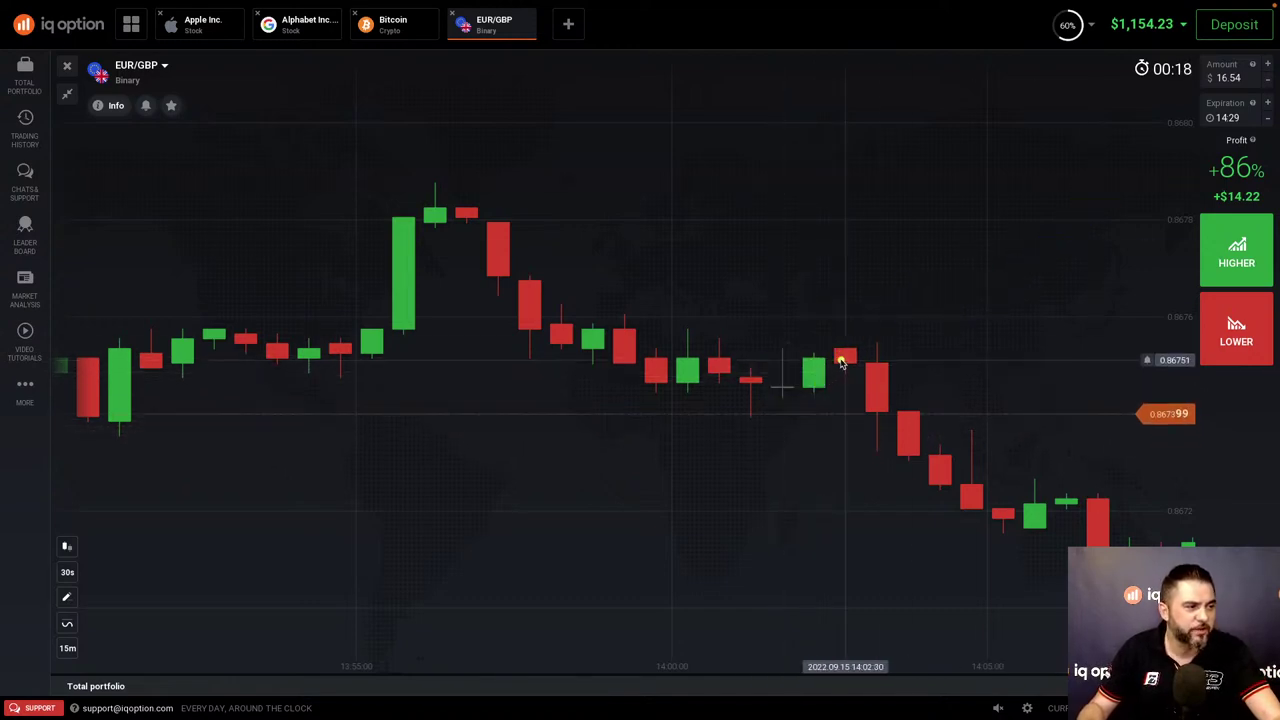
- Point out EUR/GBP's three reversal candles from 14:02:00 to 14:03:00 and trace the decline that follows
{"action": "left_click", "coordinate": [786, 395]}
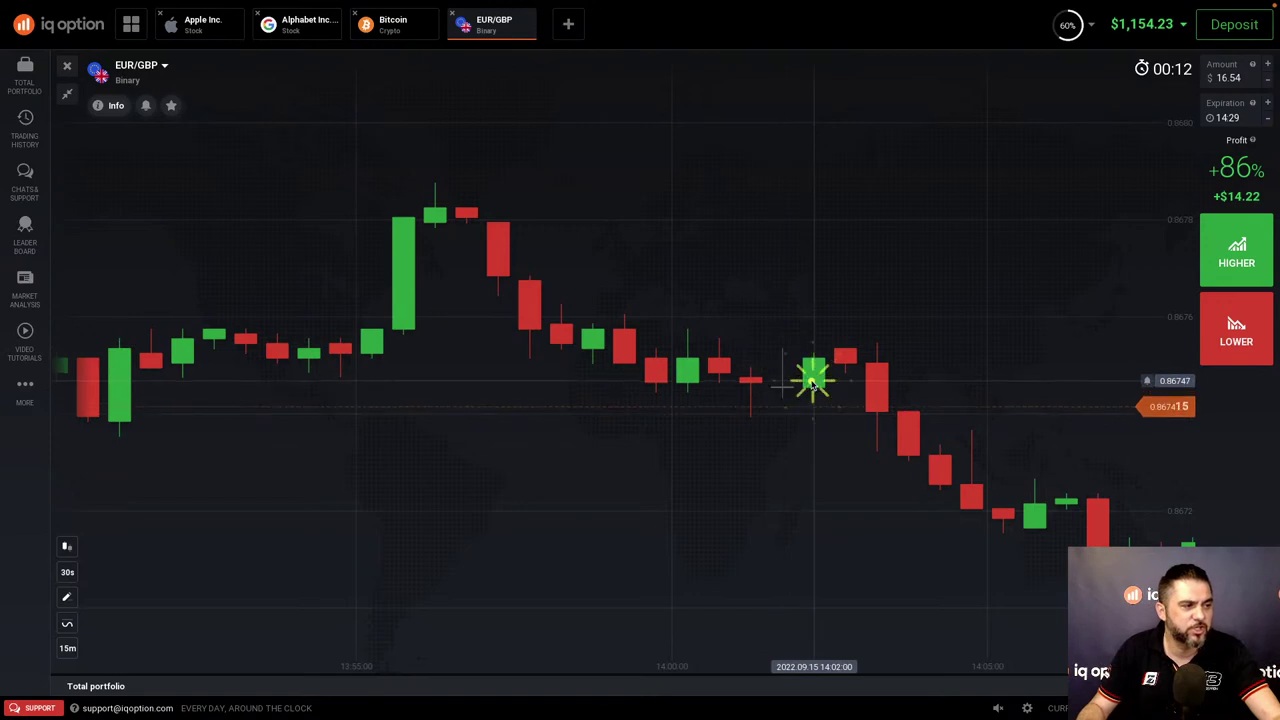
{"action": "left_click", "coordinate": [838, 358]}
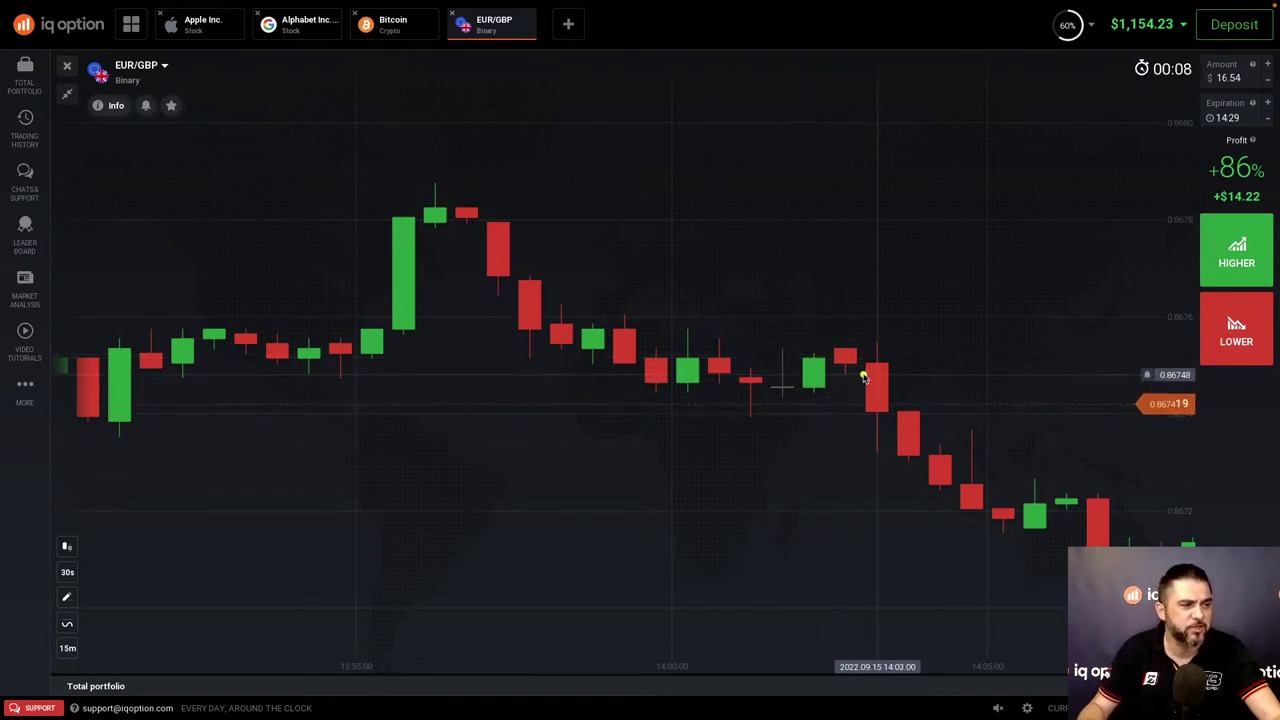
{"action": "left_click", "coordinate": [872, 378]}
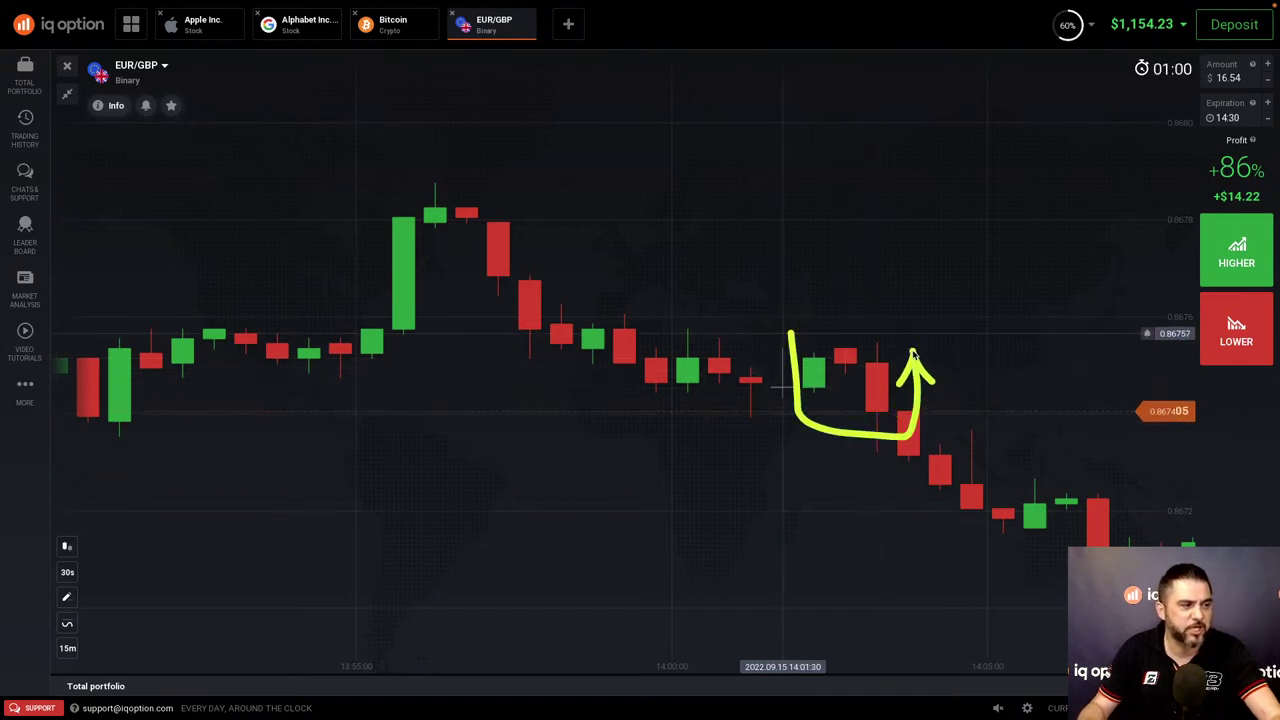
{"action": "mouse_move", "coordinate": [913, 355]}
{"action": "left_mouse_down"}
{"action": "mouse_move", "coordinate": [800, 328]}
{"action": "mouse_move", "coordinate": [975, 506]}
{"action": "mouse_move", "coordinate": [1000, 515]}
{"action": "left_mouse_up"}
{"action": "left_click", "coordinate": [846, 362]}
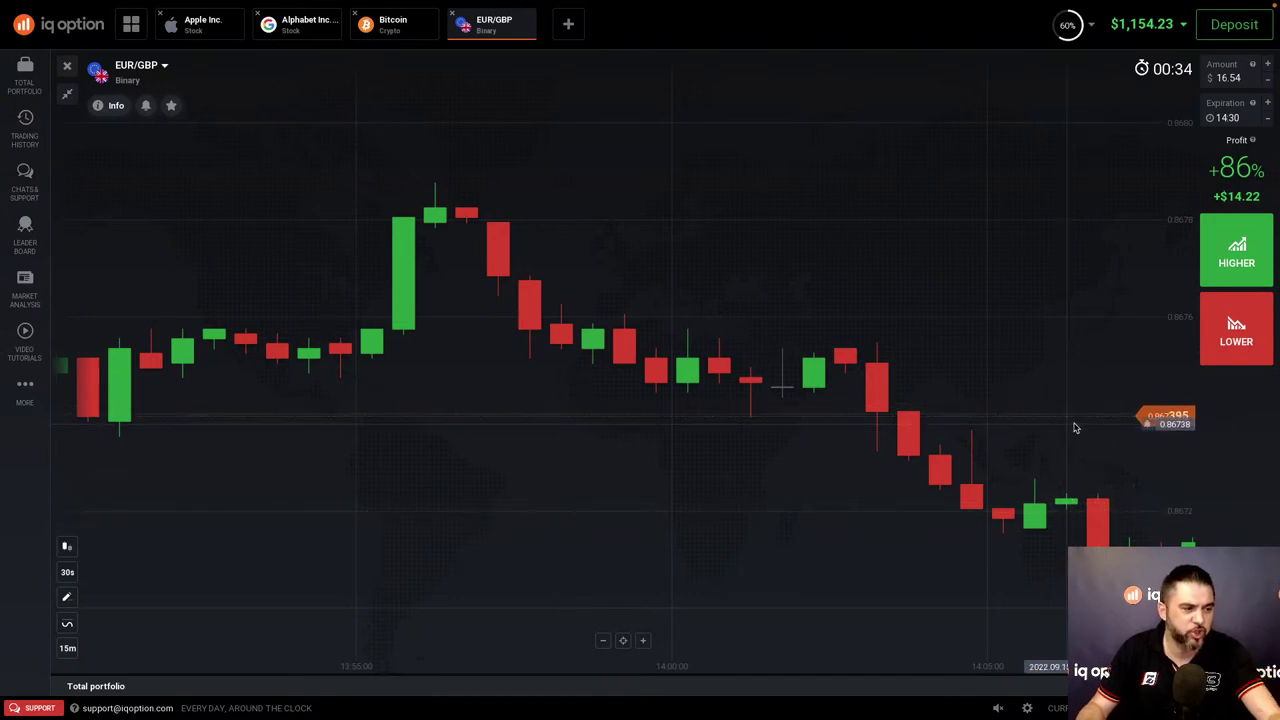
- Follow EUR/GBP's candles from 14:05 towards 14:30 and review the whole decline since 13:23
{"action": "left_click_drag", "start_coordinate": [994, 429], "coordinate": [698, 438]}
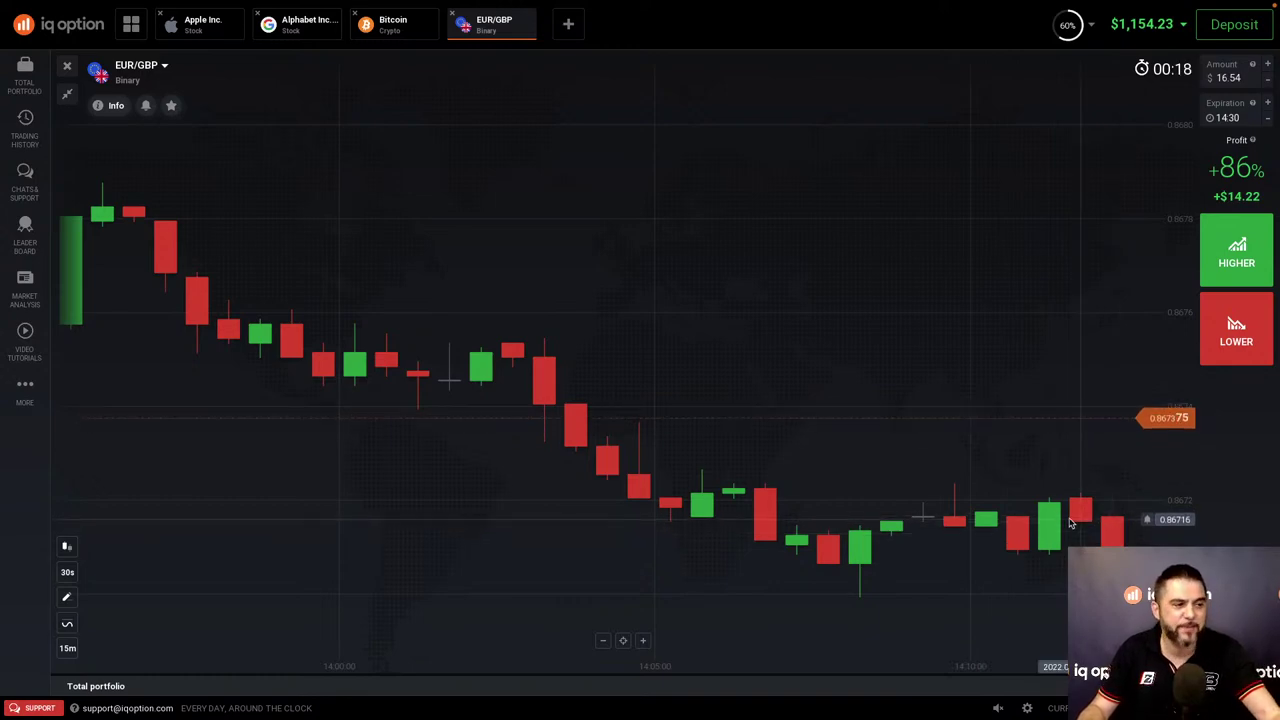
{"action": "left_click_drag", "start_coordinate": [1054, 480], "coordinate": [800, 467]}
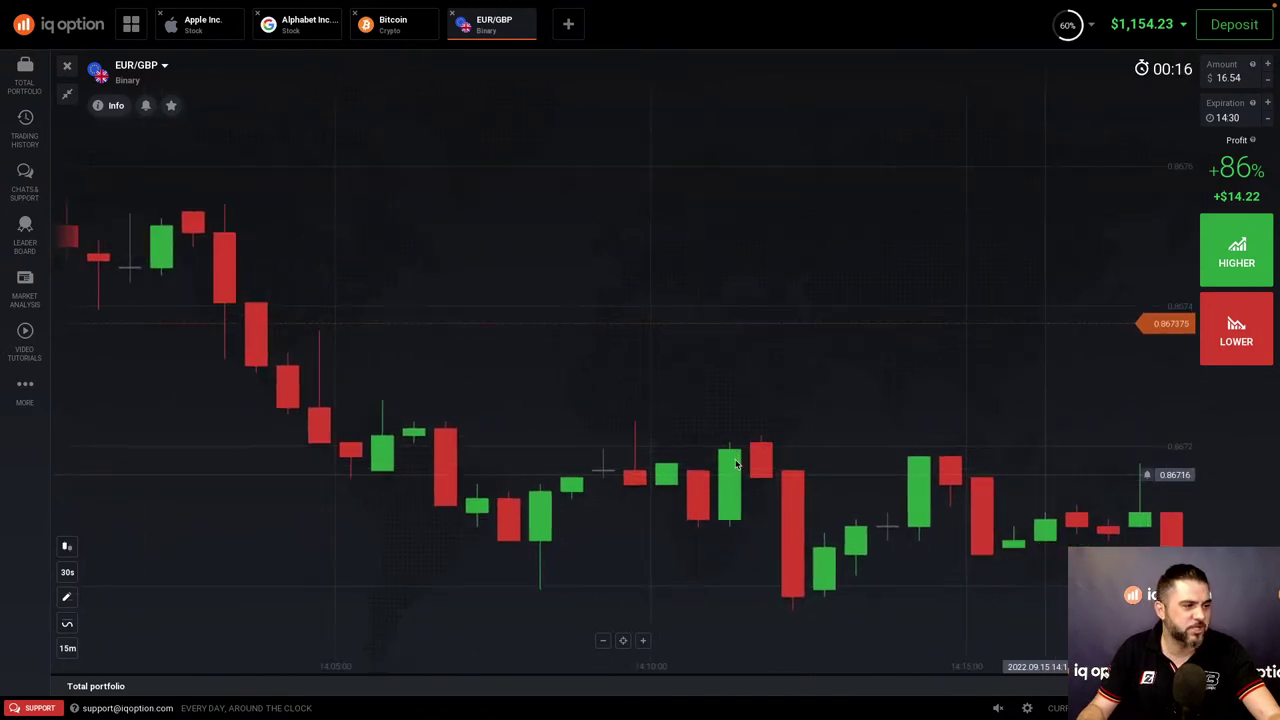
{"action": "scroll", "coordinate": [770, 470], "scroll_direction": "up", "scroll_amount": 2}
{"action": "scroll", "coordinate": [770, 470], "scroll_direction": "down", "scroll_amount": 4}
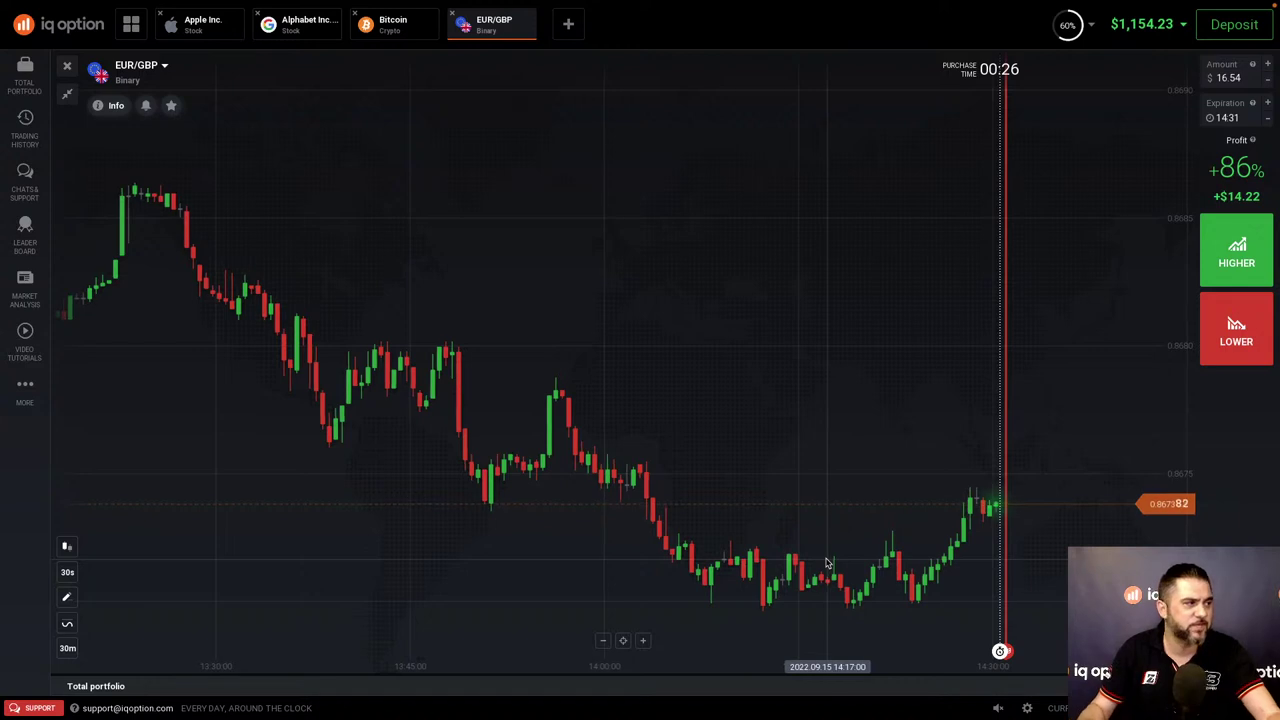
- Draw a Fibonacci retracement on EUR/GBP from the 13:23 high at 0.86863 to the low around 14:07
{"action": "left_click", "coordinate": [69, 598]}
{"action": "left_click", "coordinate": [141, 660]}
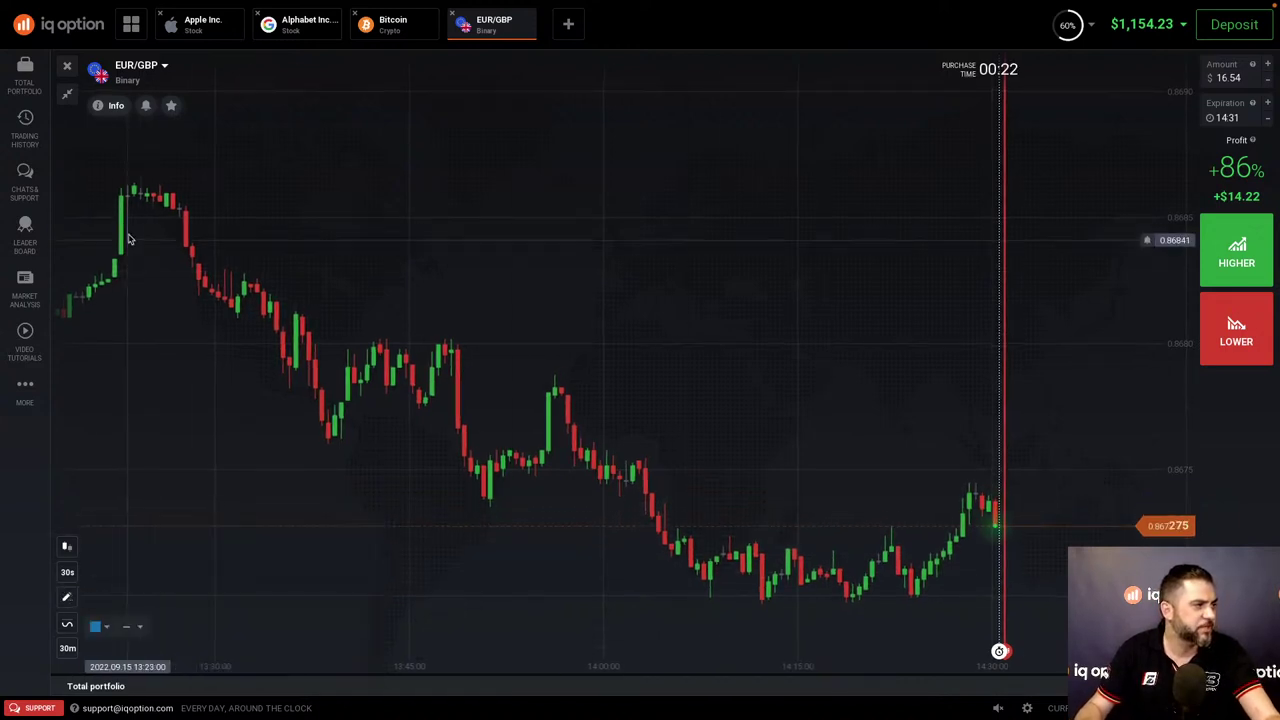
{"action": "left_click", "coordinate": [123, 186]}
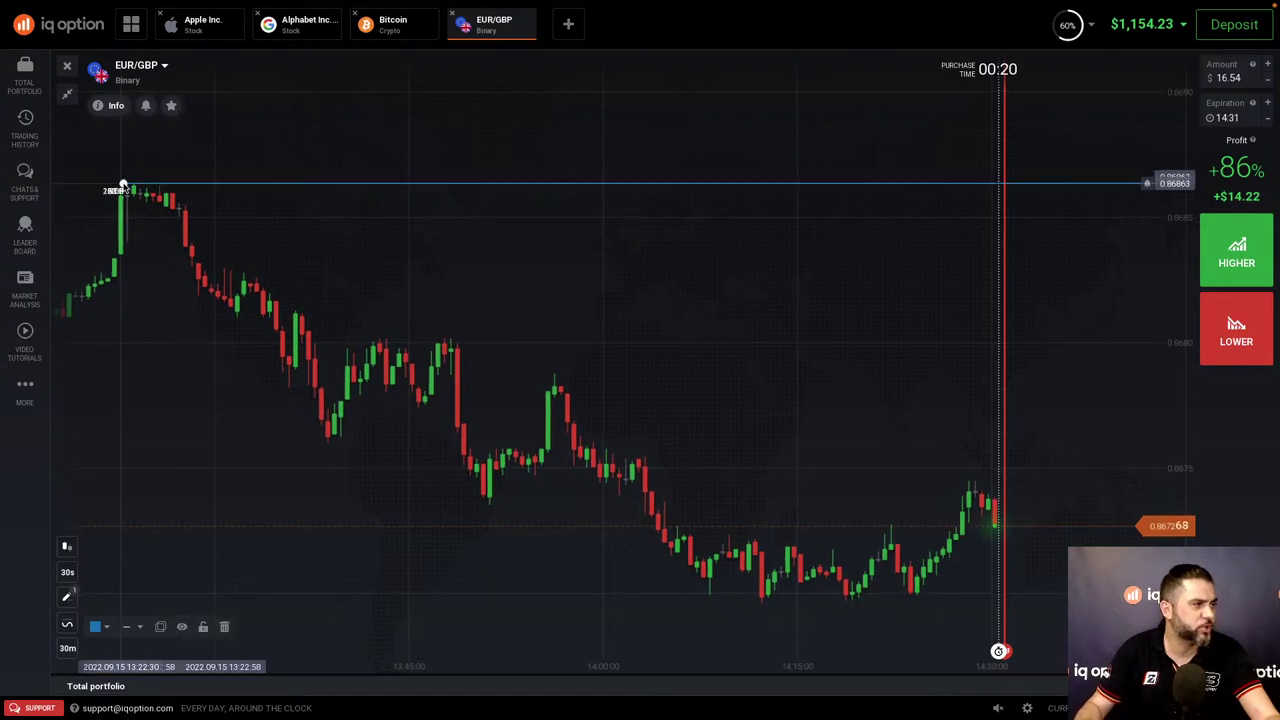
{"action": "left_click", "coordinate": [324, 440]}
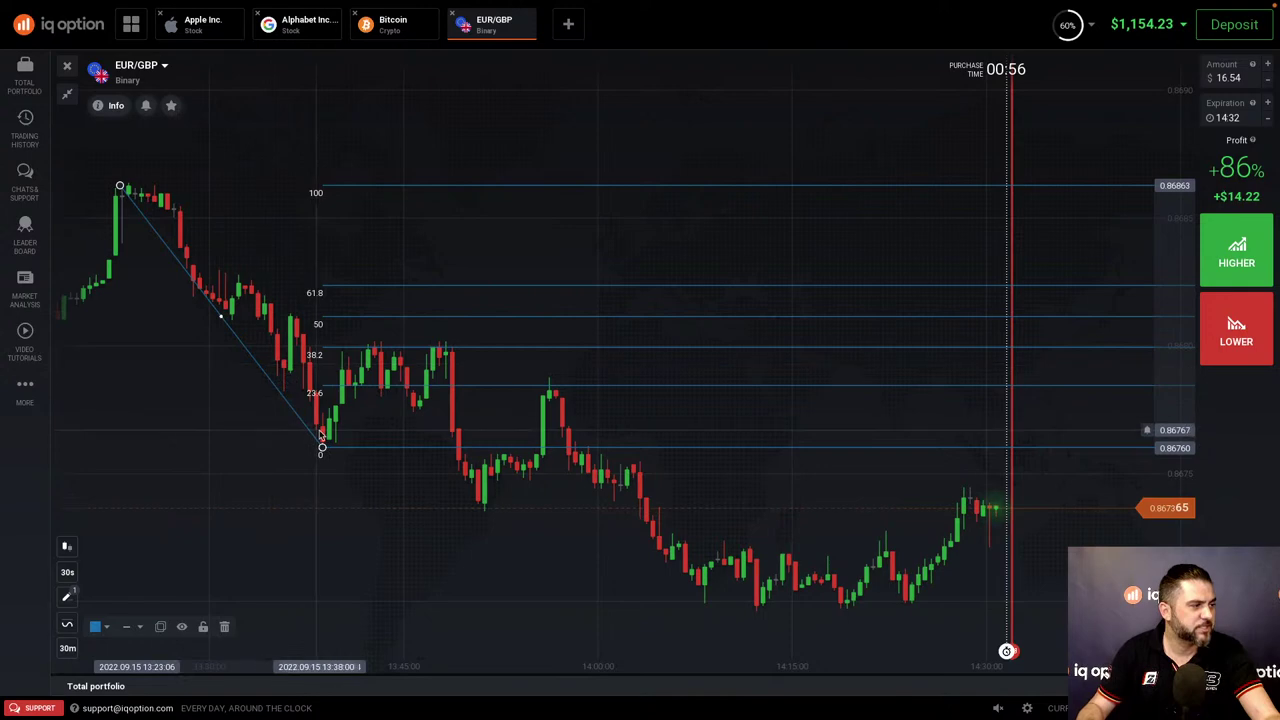
{"action": "left_click_drag", "start_coordinate": [322, 450], "coordinate": [473, 510]}
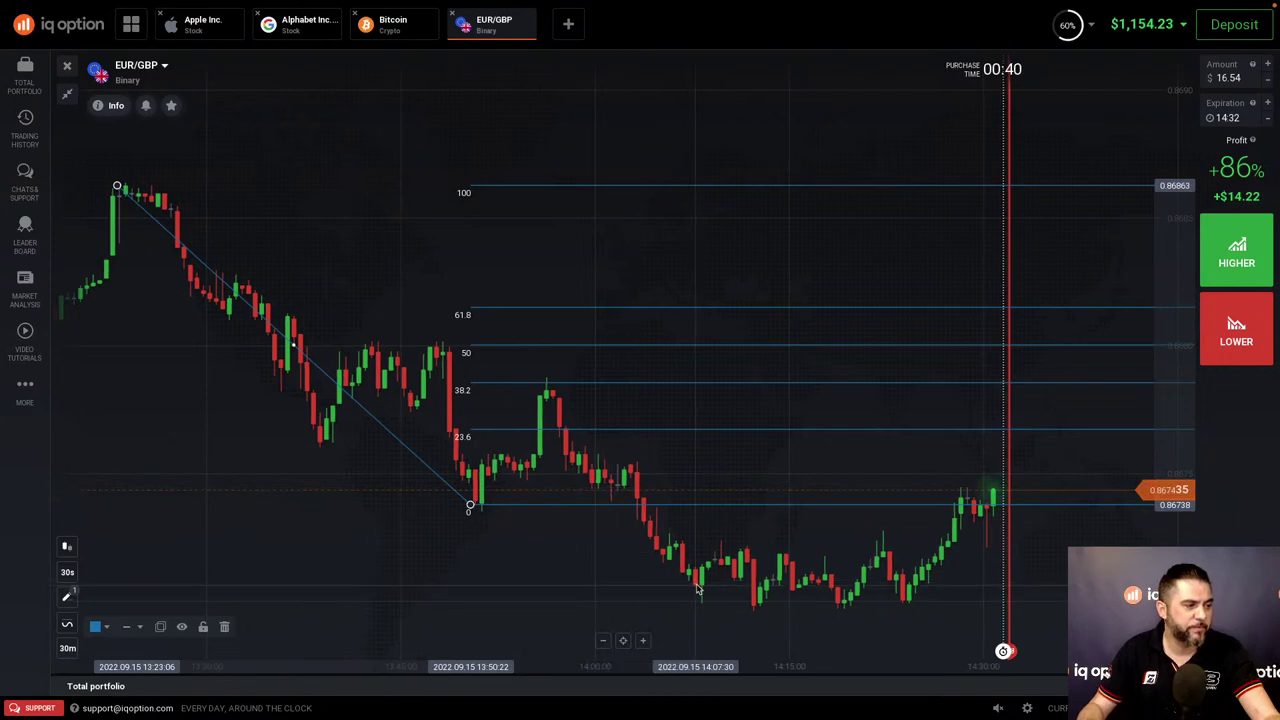
{"action": "left_click_drag", "start_coordinate": [470, 506], "coordinate": [686, 586]}
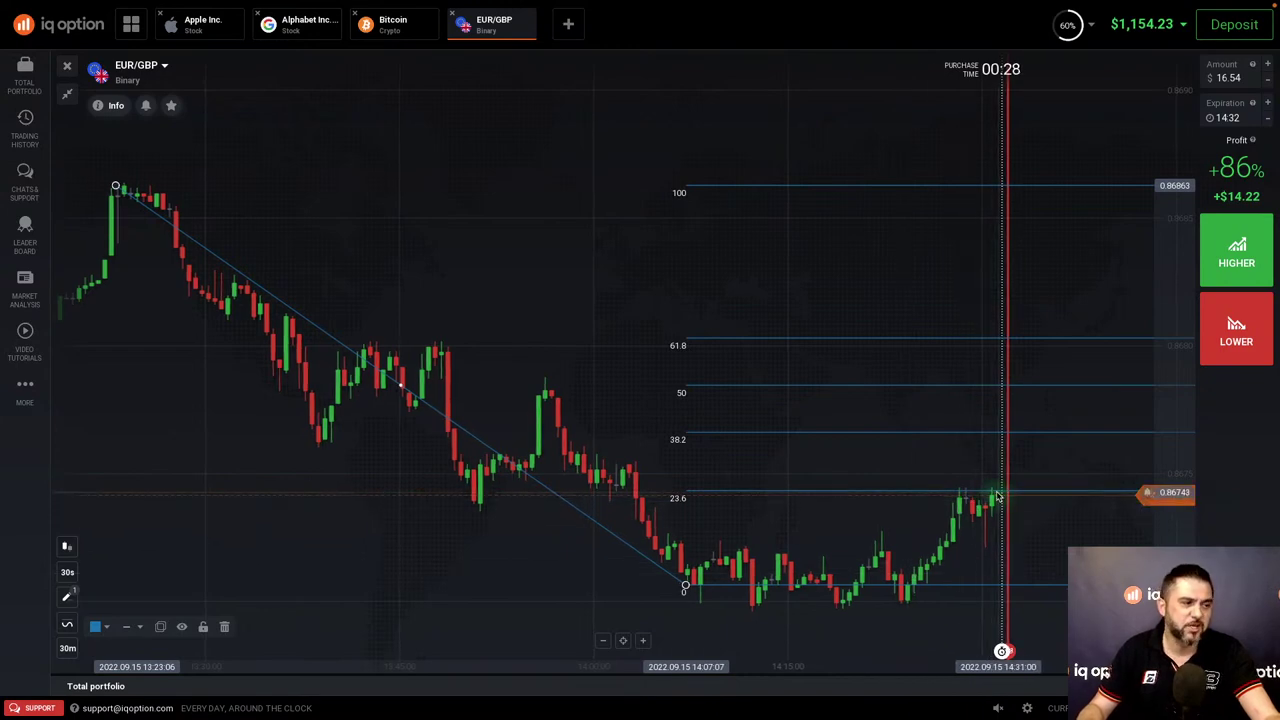
- Sketch a pullback from the 23.6 level and mark EUR/GBP's alternating swing lows and highs from 13:38 to 14:07 with arrows
{"action": "mouse_move", "coordinate": [995, 492]}
{"action": "left_mouse_down"}
{"action": "mouse_move", "coordinate": [1026, 440]}
{"action": "mouse_move", "coordinate": [1108, 546]}
{"action": "left_mouse_up"}
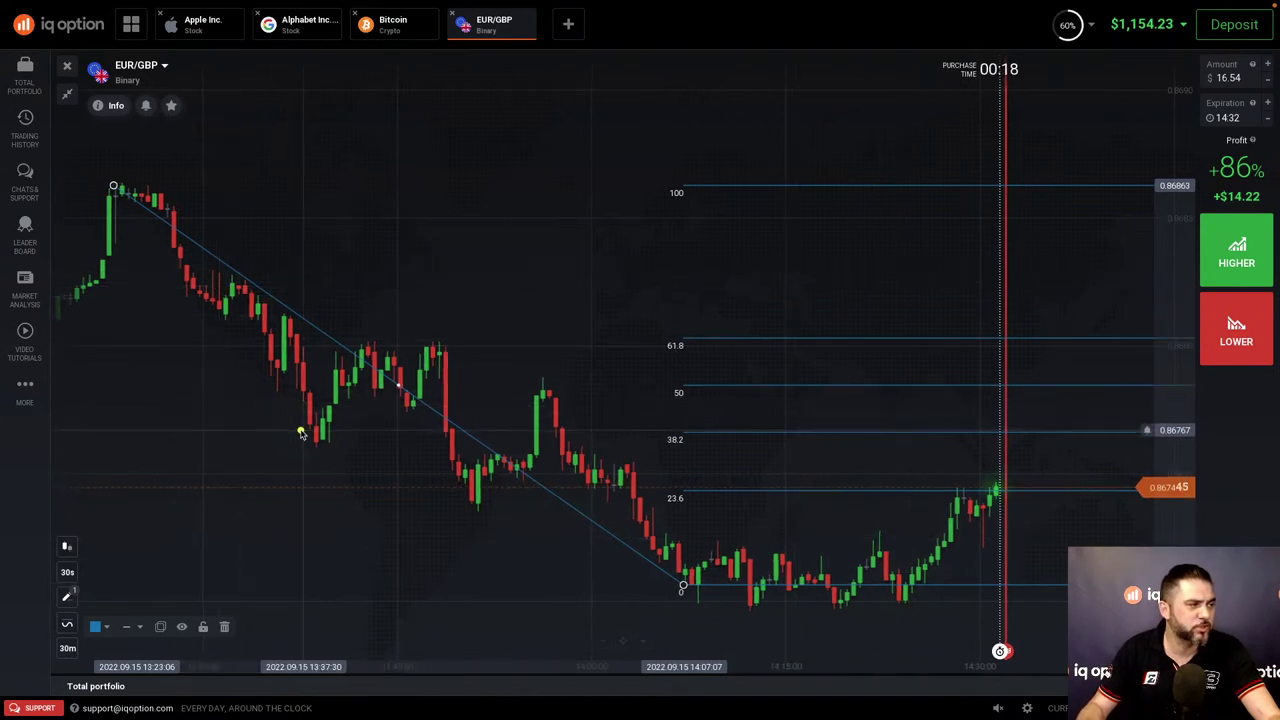
{"action": "left_click_drag", "start_coordinate": [286, 449], "coordinate": [362, 440]}
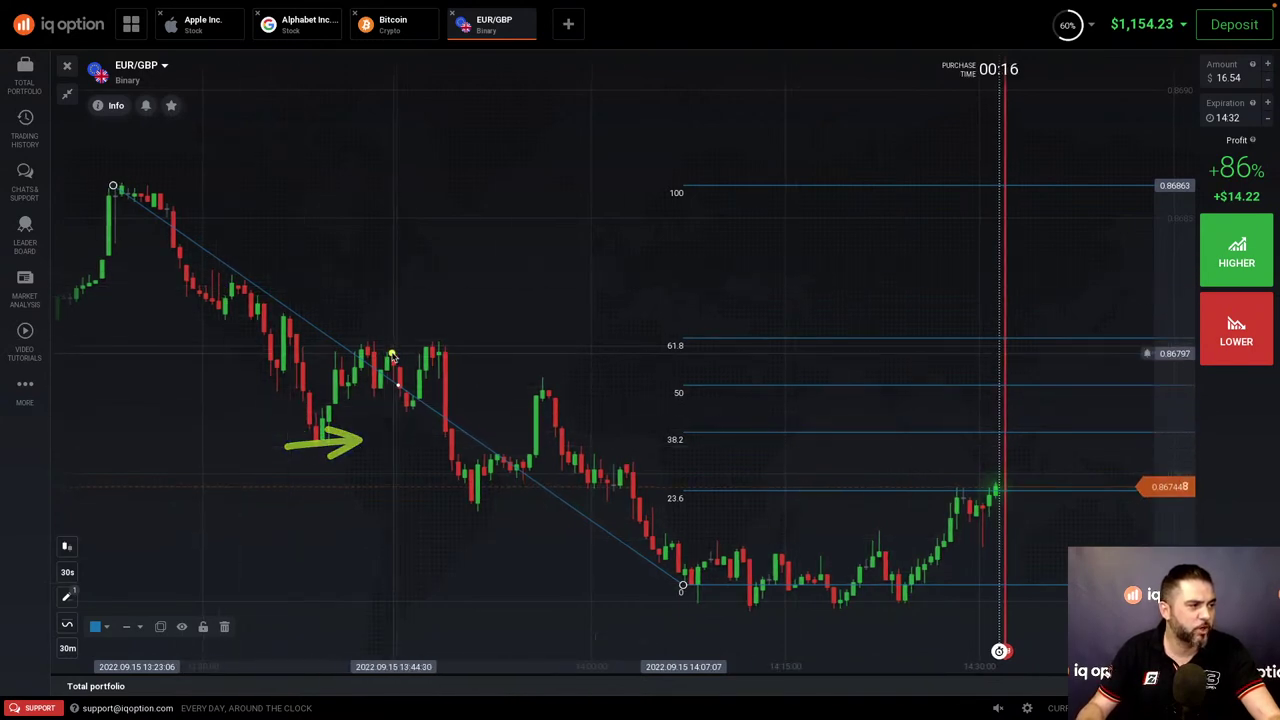
{"action": "left_click_drag", "start_coordinate": [394, 352], "coordinate": [466, 345]}
{"action": "left_click_drag", "start_coordinate": [442, 500], "coordinate": [494, 498]}
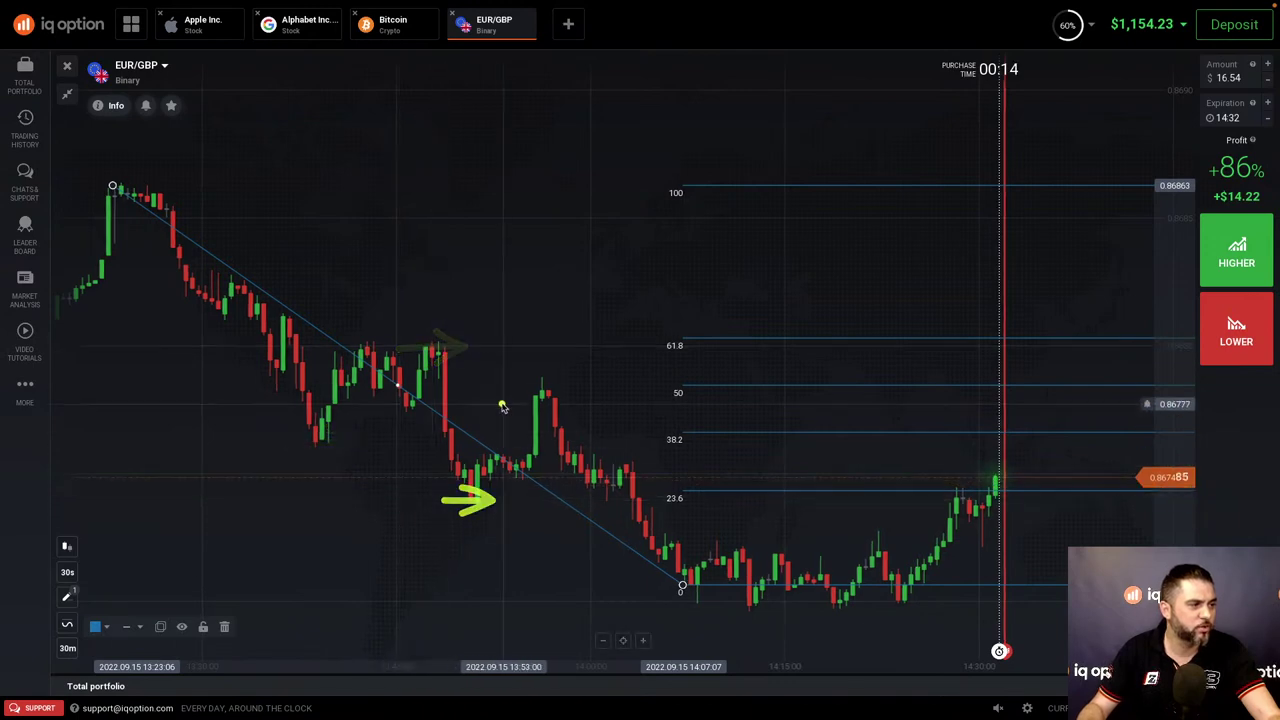
{"action": "left_click_drag", "start_coordinate": [512, 398], "coordinate": [580, 392]}
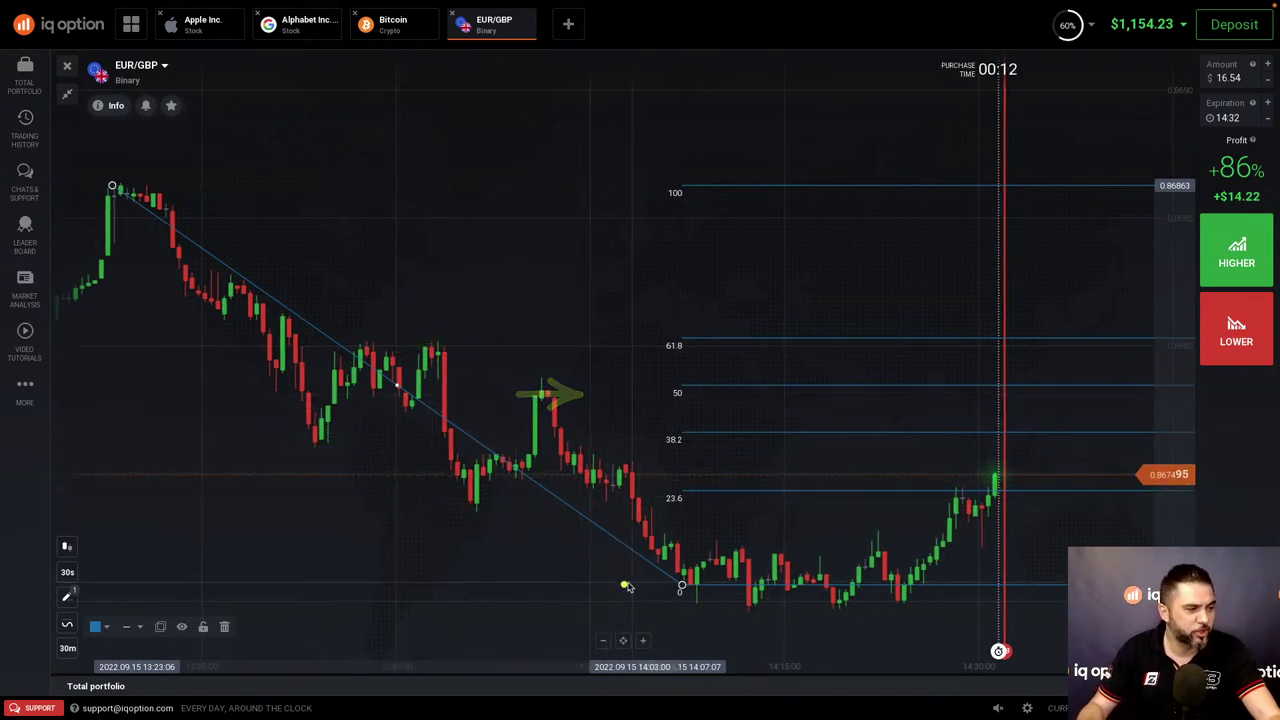
{"action": "left_click_drag", "start_coordinate": [624, 594], "coordinate": [722, 601]}
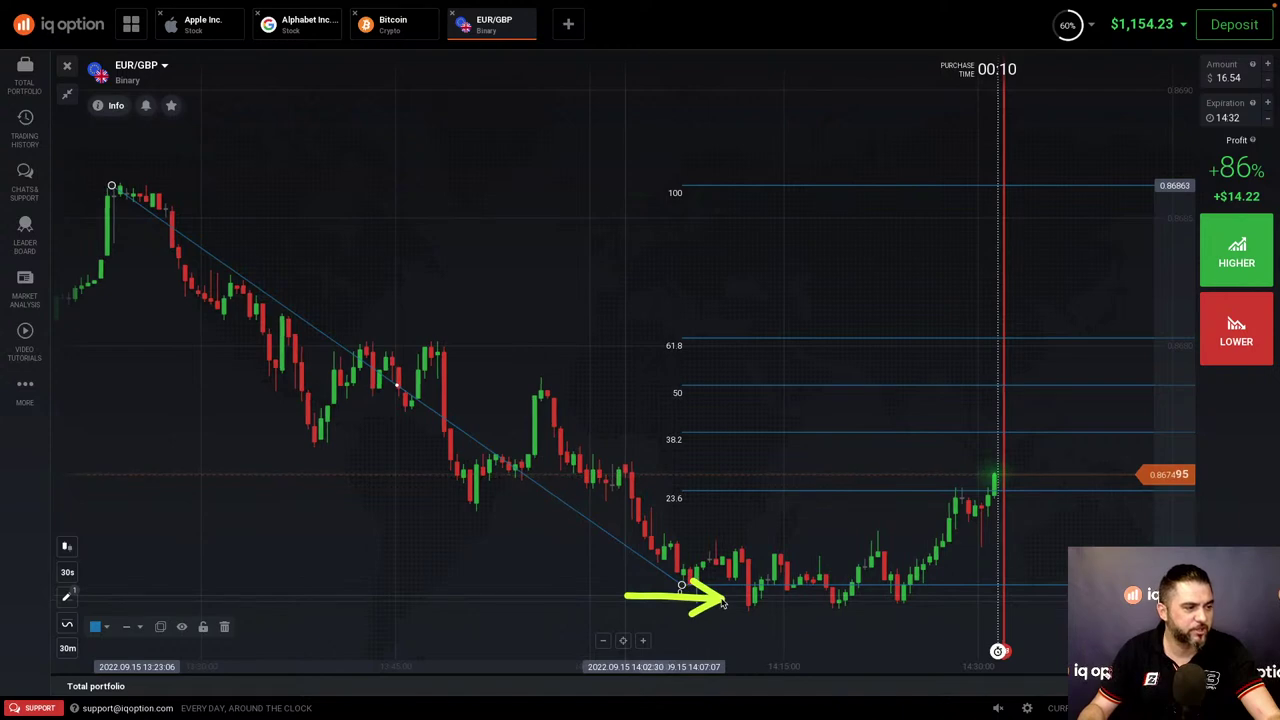
- Point arrows along EUR/GBP's 23.6 retracement level at the recent candles and at the earlier swing high near the 50 level
{"action": "left_click_drag", "start_coordinate": [931, 497], "coordinate": [1037, 503]}
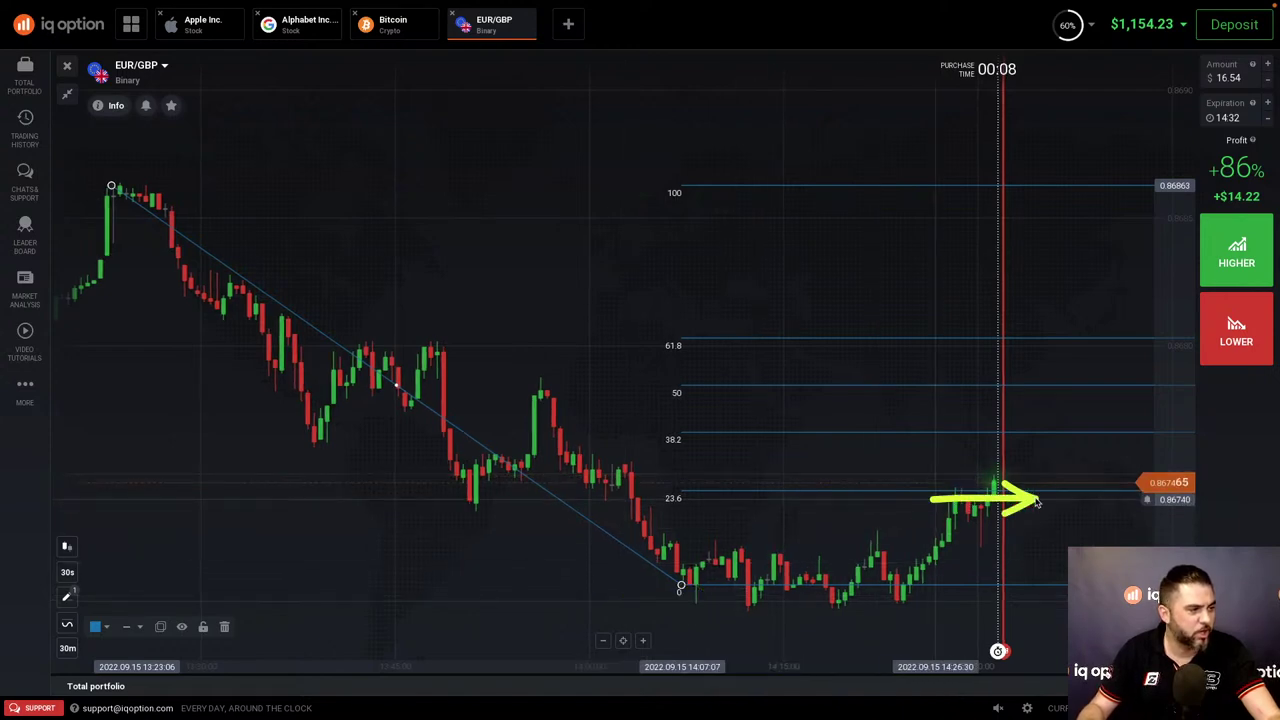
{"action": "left_click_drag", "start_coordinate": [522, 390], "coordinate": [598, 388]}
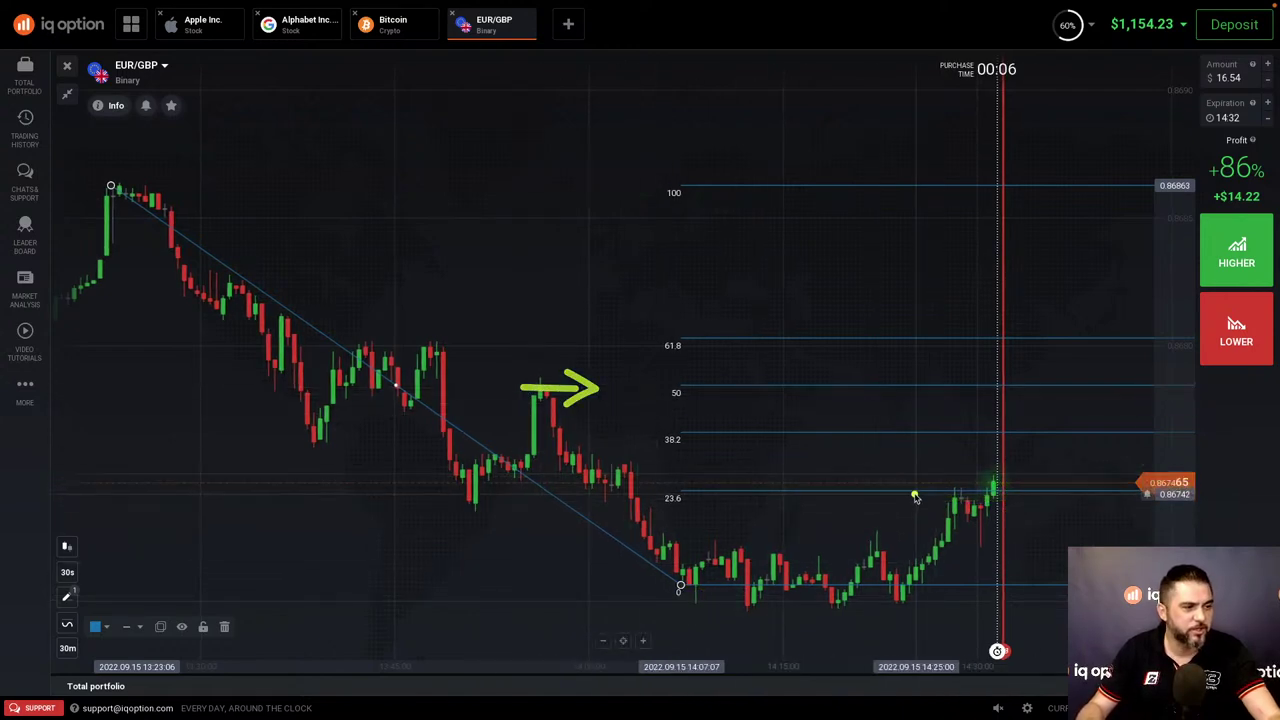
{"action": "left_click_drag", "start_coordinate": [914, 497], "coordinate": [995, 490]}
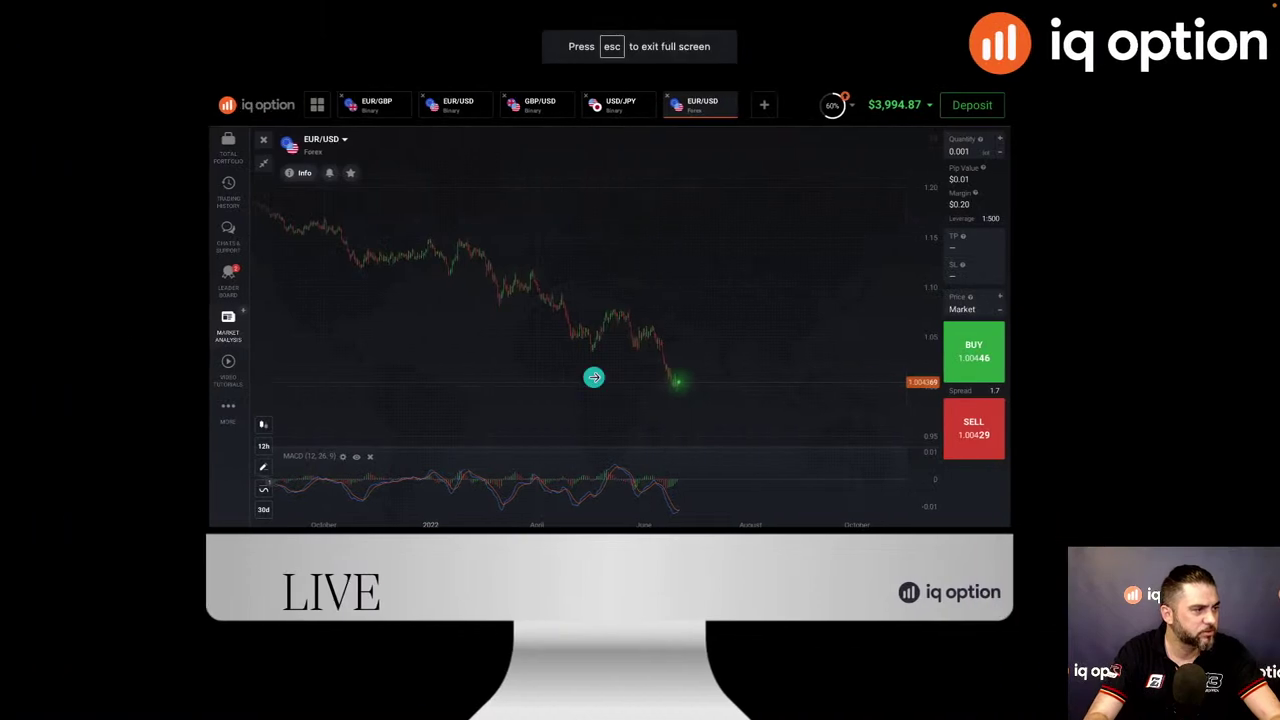
{"action": "left_click", "coordinate": [569, 349]}
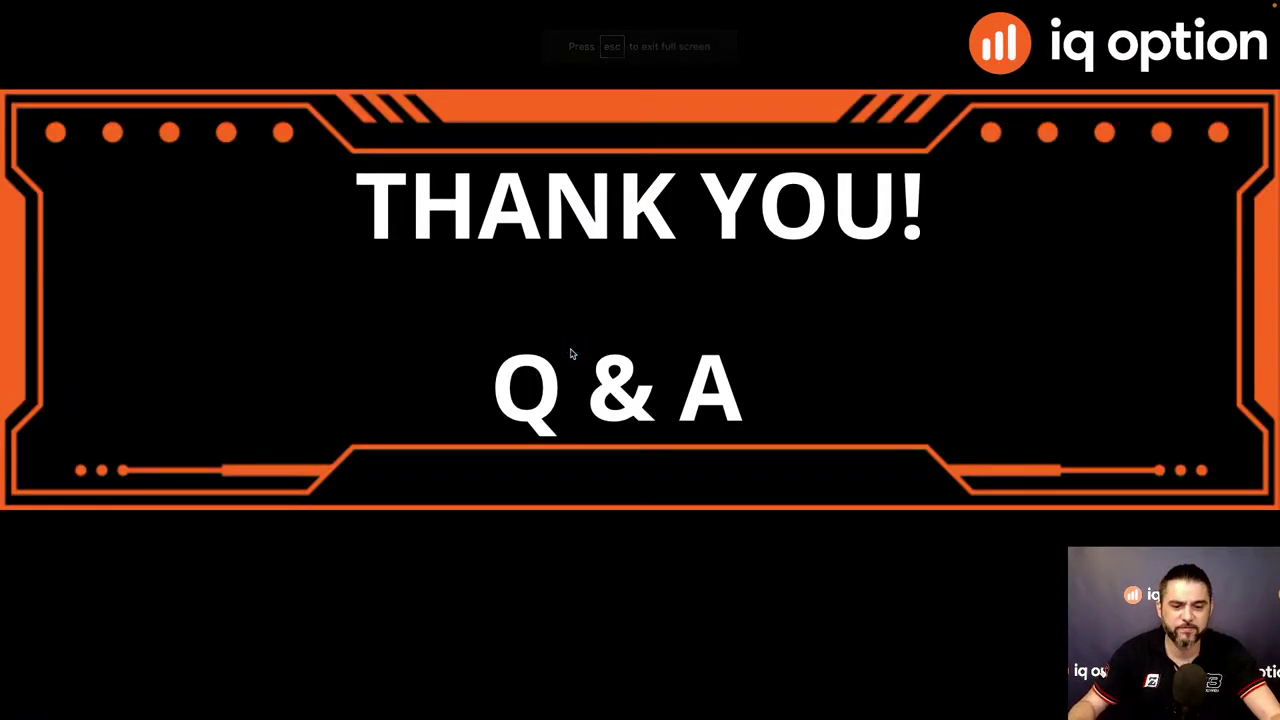
{"action": "left_click", "coordinate": [562, 364]}
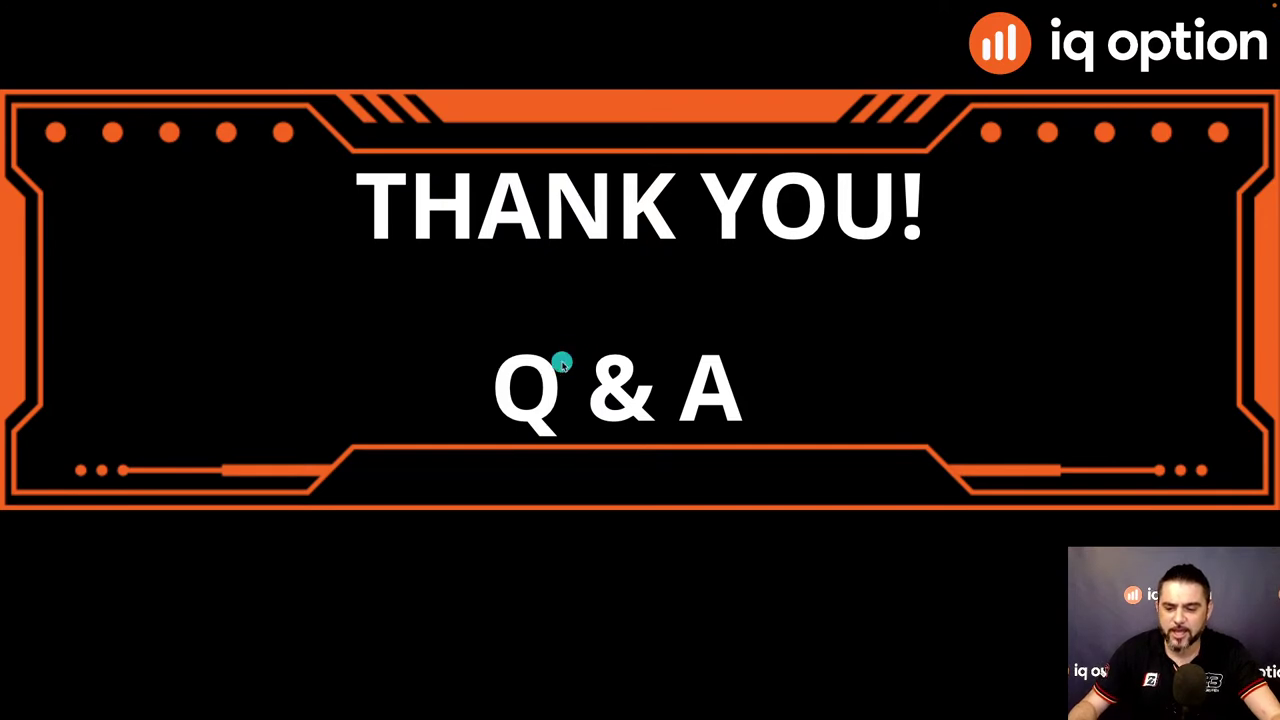
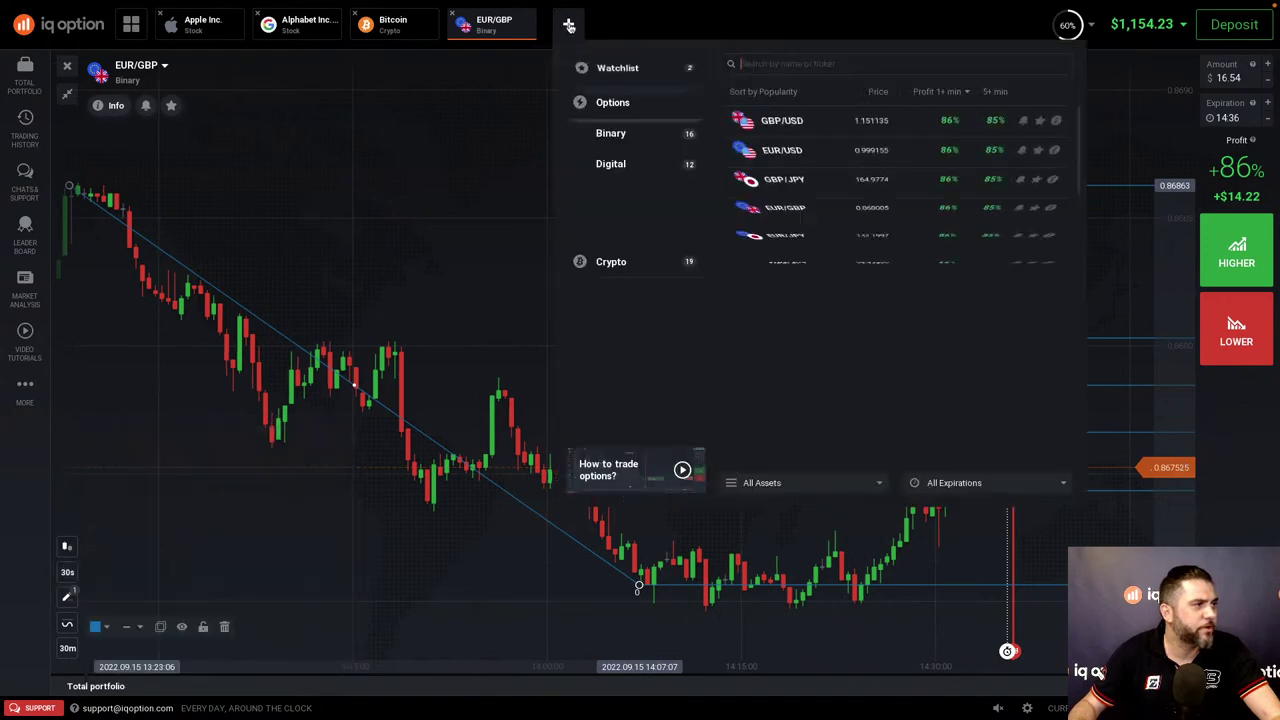
- Open the EUR/USD chart from the Forex assets, keep 30-minute candles, and widen the range to cover 12 to 15 September
{"action": "left_click", "coordinate": [625, 200]}
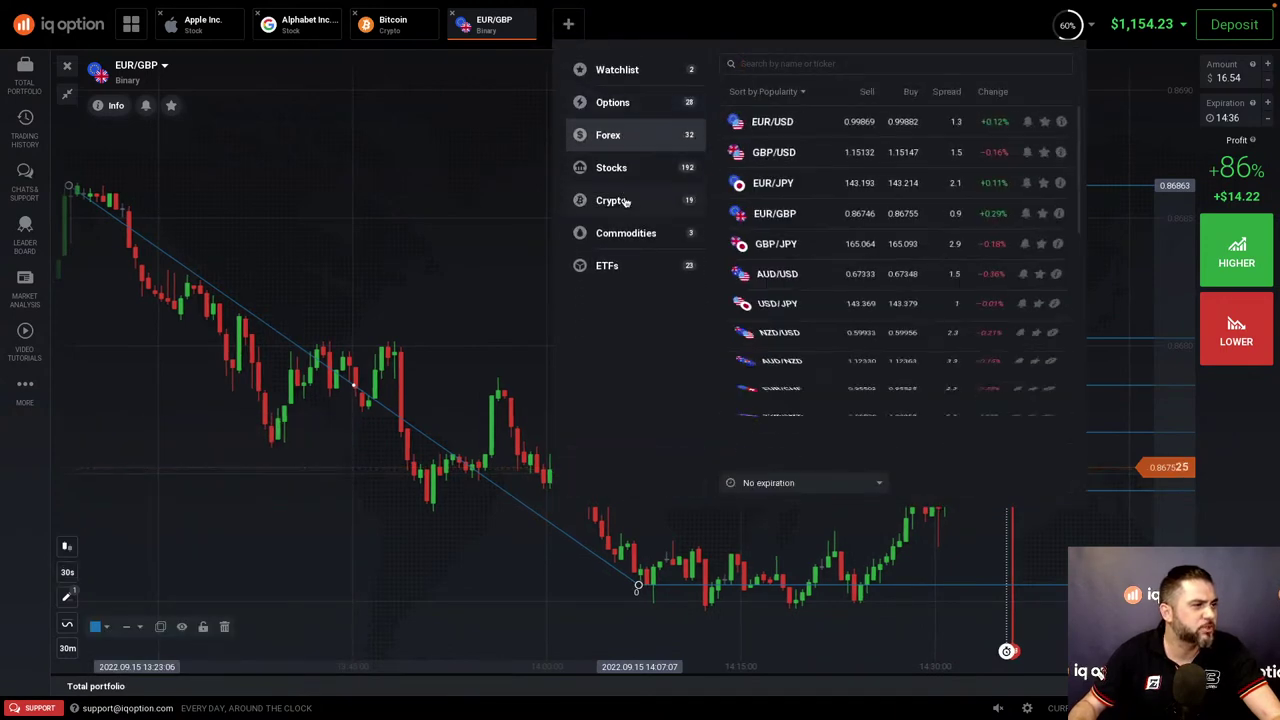
{"action": "left_click", "coordinate": [790, 122]}
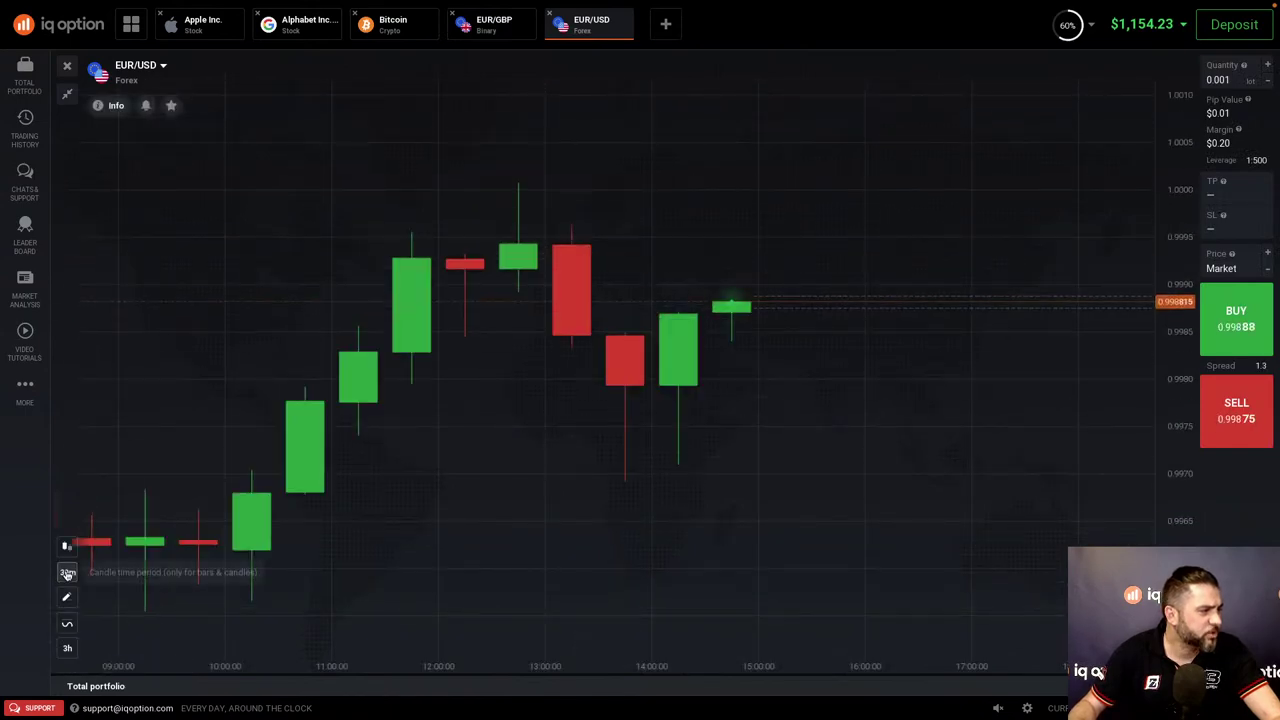
{"action": "left_click", "coordinate": [68, 572]}
{"action": "left_click", "coordinate": [477, 484]}
{"action": "scroll", "coordinate": [470, 482], "scroll_direction": "down", "scroll_amount": 10}
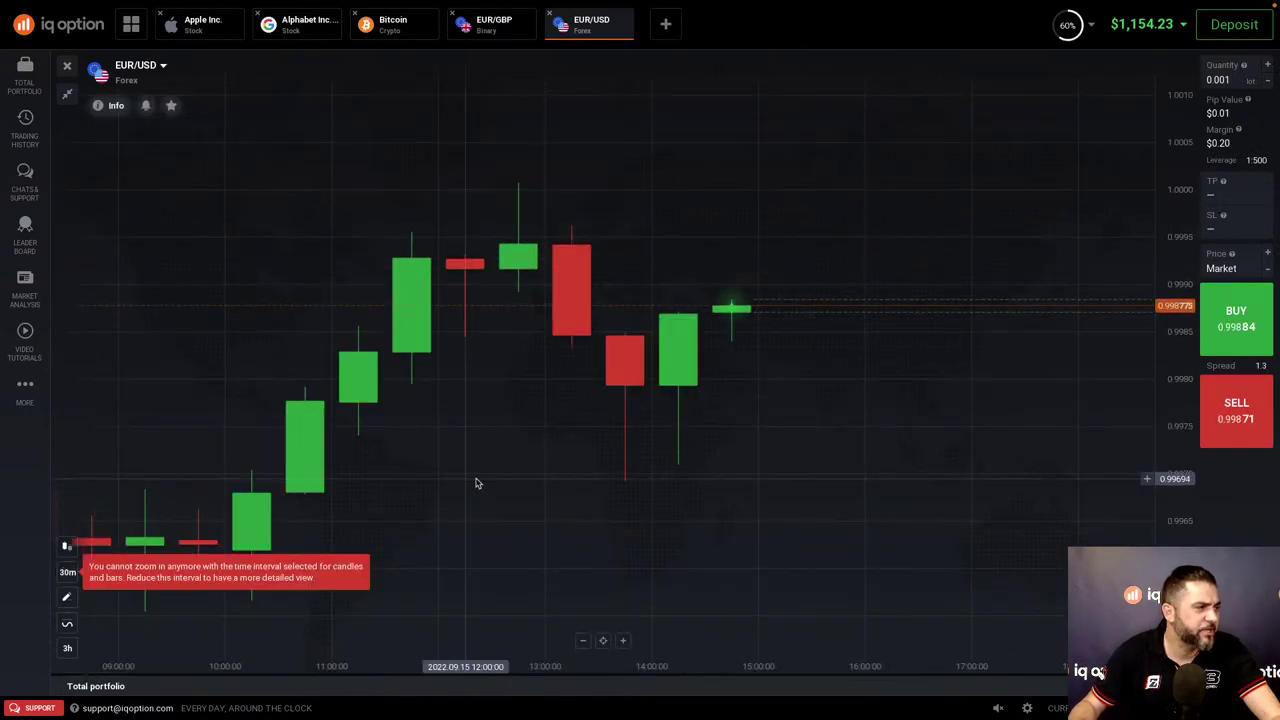
{"action": "scroll", "coordinate": [458, 479], "scroll_direction": "down", "scroll_amount": 5}
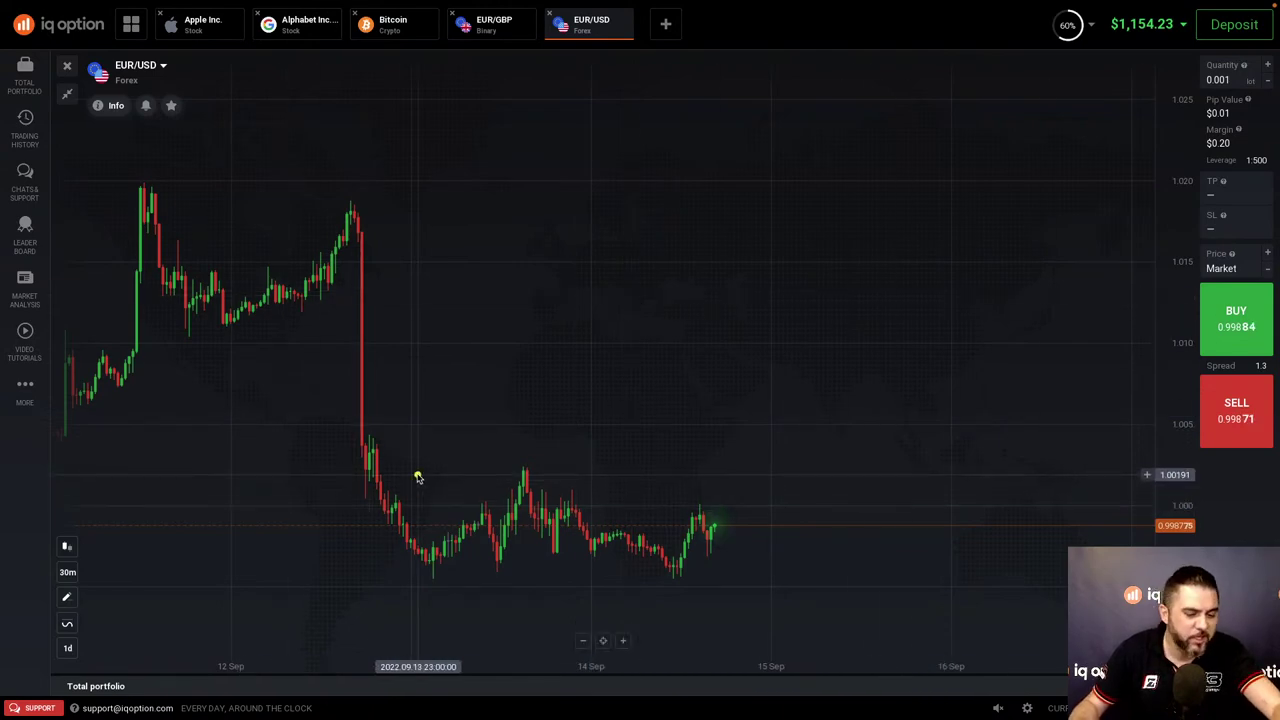
- Sketch EUR/USD's sideways range since 13 September, with a resistance line at about 1.002 and a support line along the lows
{"action": "left_click_drag", "start_coordinate": [396, 477], "coordinate": [843, 481]}
{"action": "left_click", "coordinate": [423, 562]}
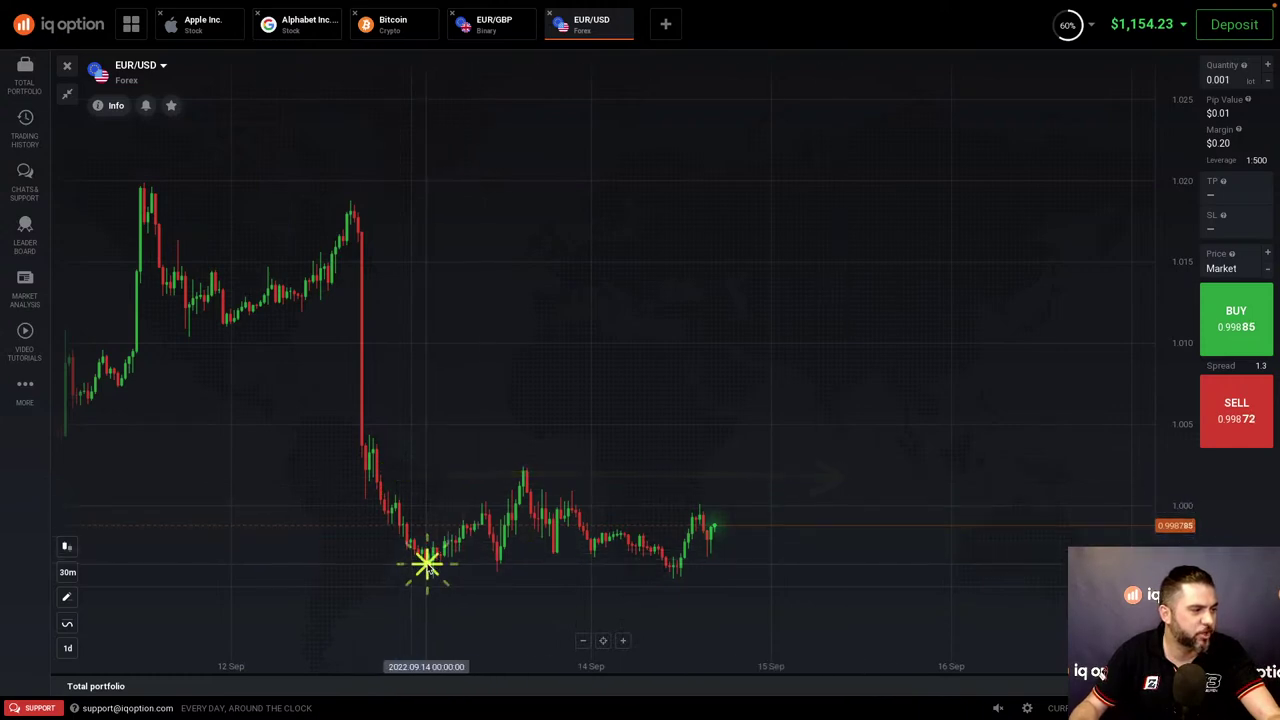
{"action": "left_click_drag", "start_coordinate": [425, 533], "coordinate": [676, 543]}
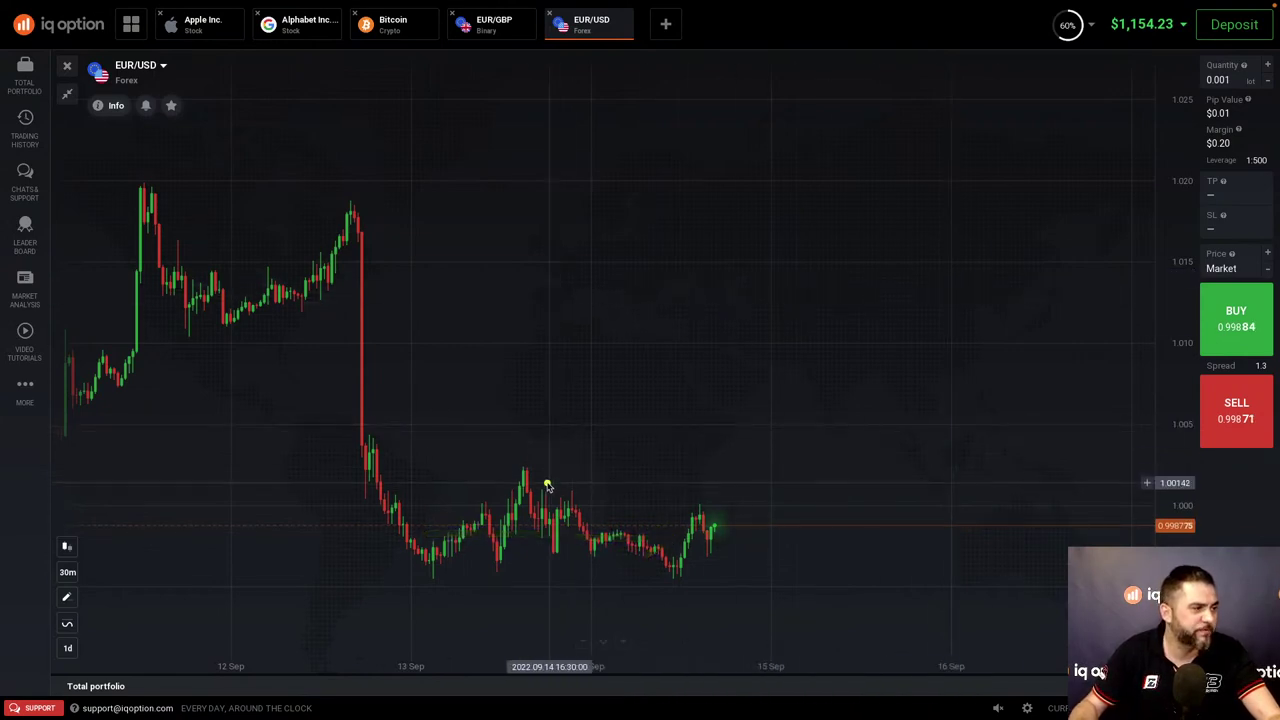
{"action": "left_click_drag", "start_coordinate": [345, 467], "coordinate": [436, 473]}
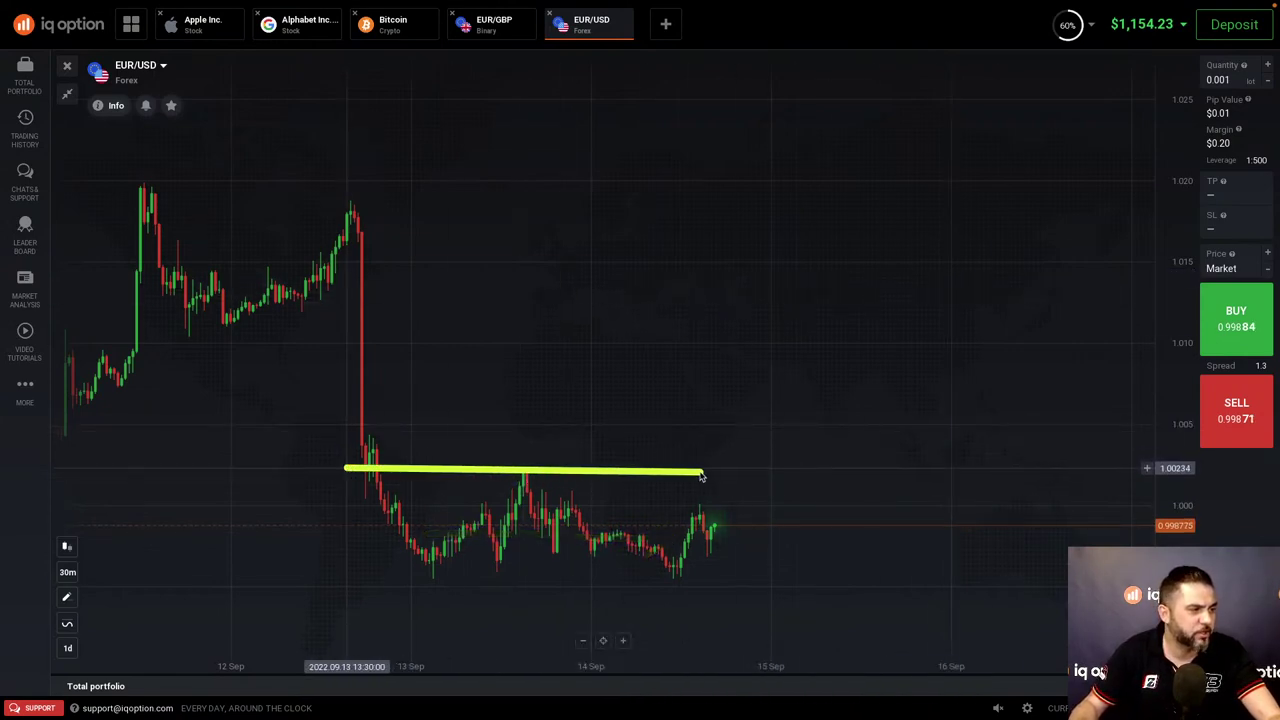
{"action": "left_click_drag", "start_coordinate": [701, 476], "coordinate": [828, 469]}
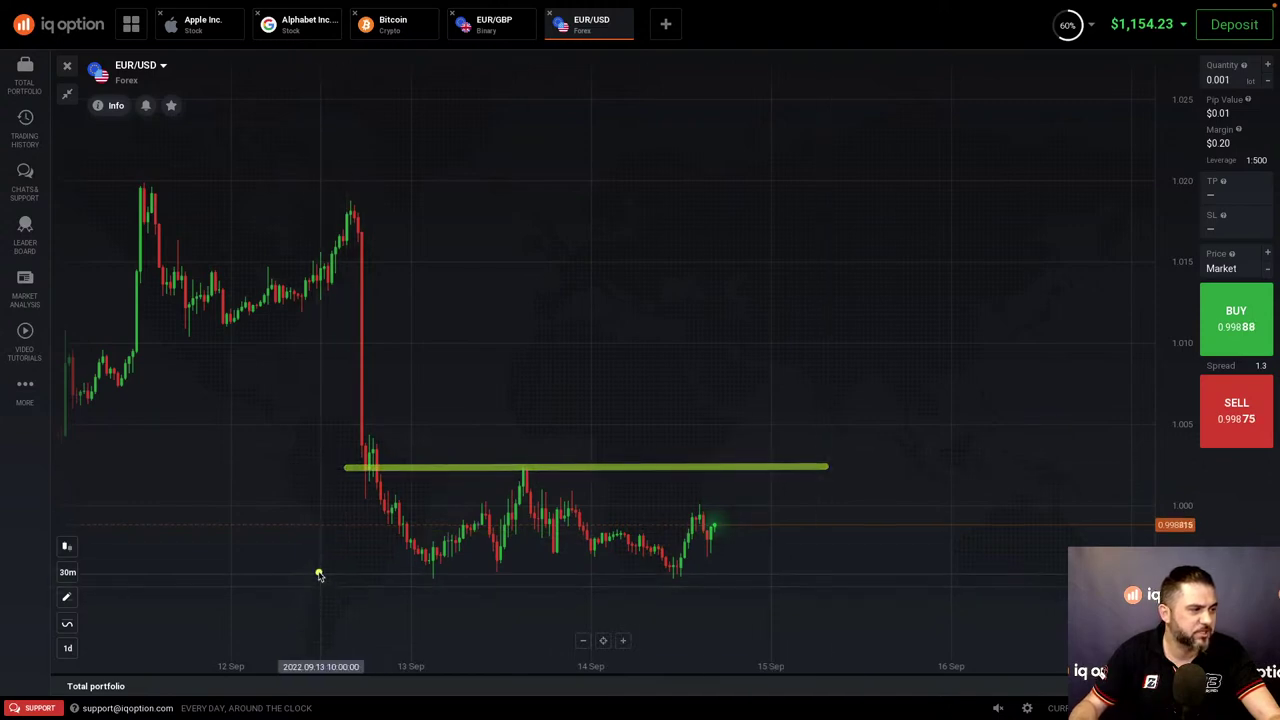
{"action": "left_click_drag", "start_coordinate": [315, 565], "coordinate": [845, 567]}
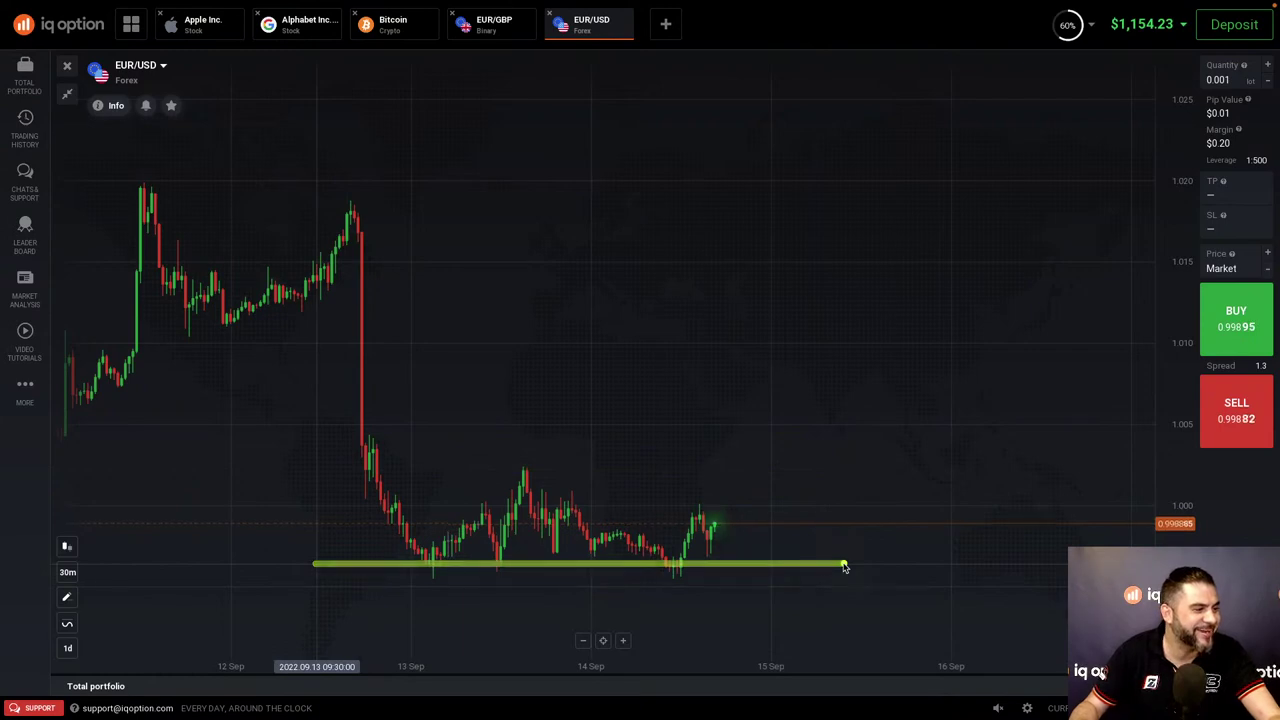
- Sketch possible swings up and down from EUR/USD's support, and mark candidate resistance lines at about 1.002 and 1.000
{"action": "left_click_drag", "start_coordinate": [678, 565], "coordinate": [673, 566]}
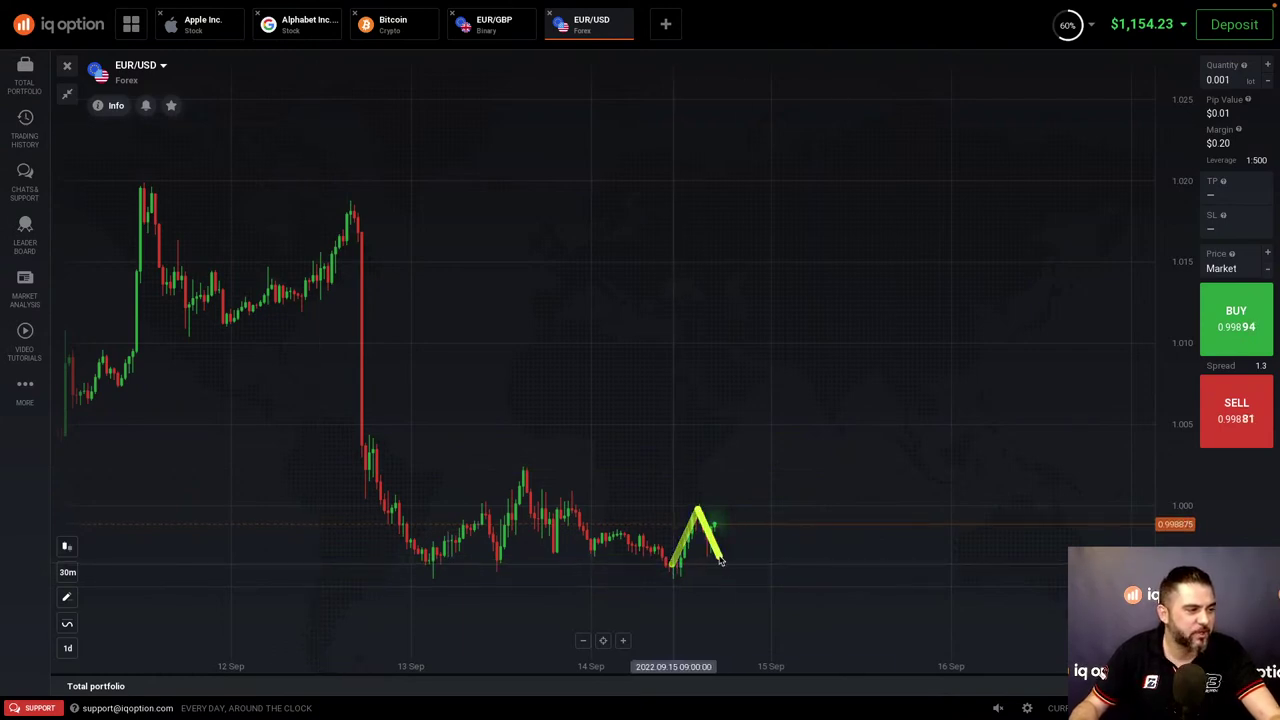
{"action": "left_click_drag", "start_coordinate": [720, 560], "coordinate": [721, 563]}
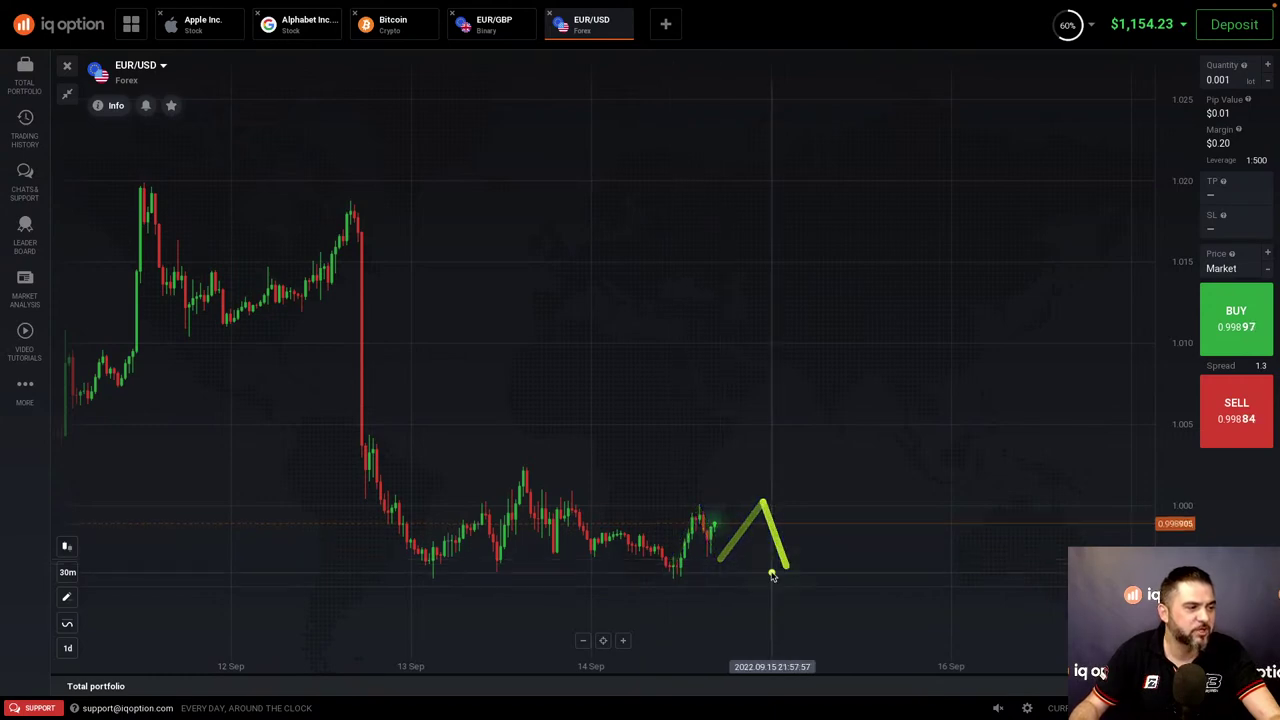
{"action": "mouse_move", "coordinate": [358, 466]}
{"action": "left_mouse_down"}
{"action": "mouse_move", "coordinate": [897, 478]}
{"action": "mouse_move", "coordinate": [934, 461]}
{"action": "left_mouse_up"}
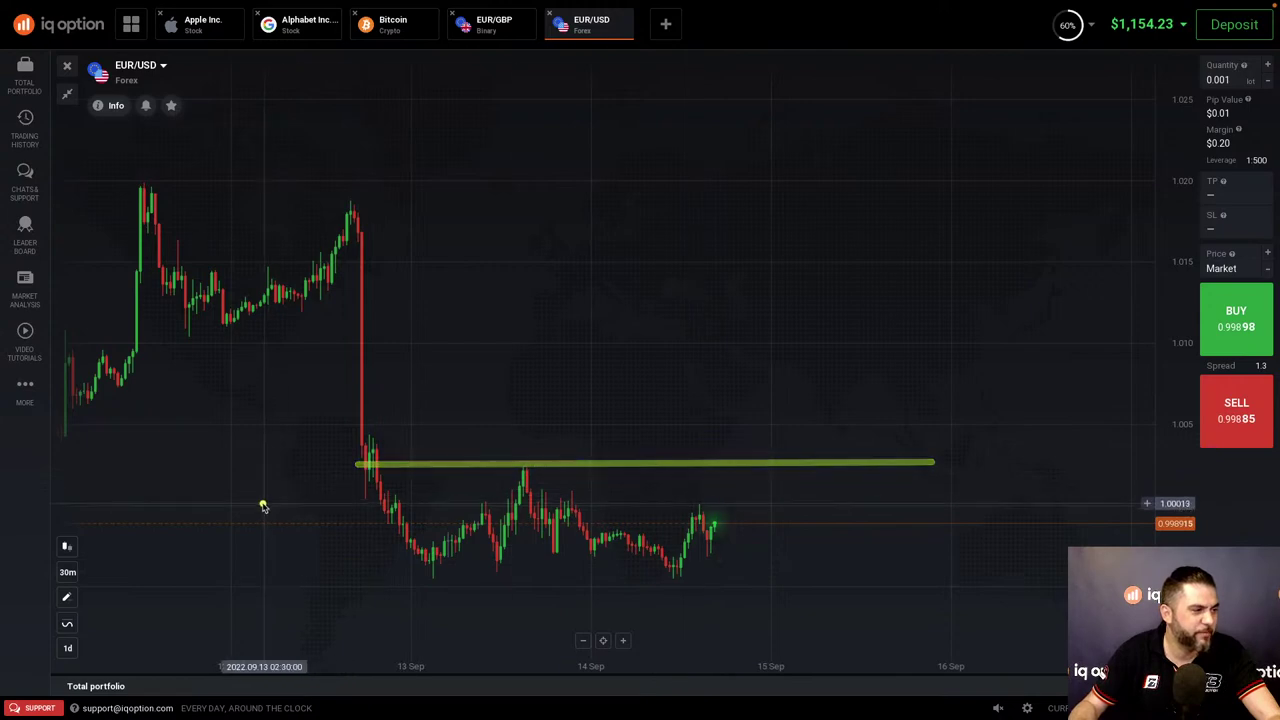
{"action": "left_click_drag", "start_coordinate": [262, 503], "coordinate": [853, 509]}
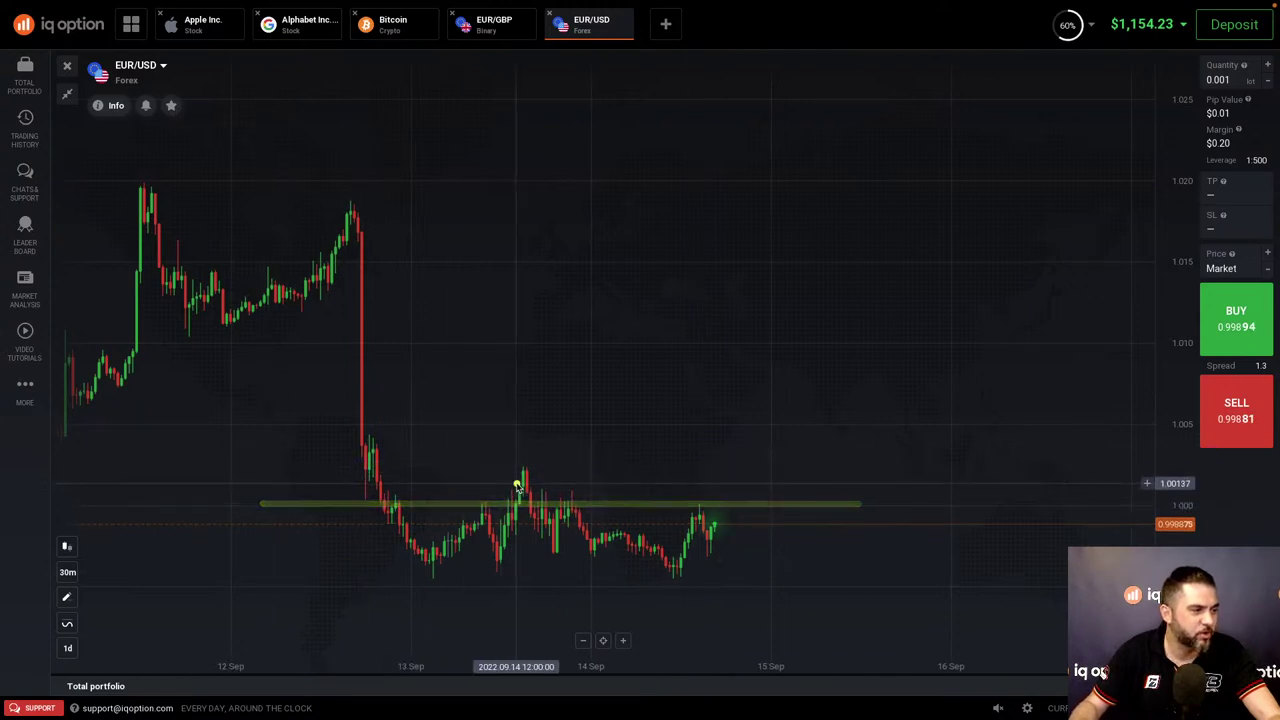
{"action": "left_click_drag", "start_coordinate": [346, 505], "coordinate": [811, 505]}
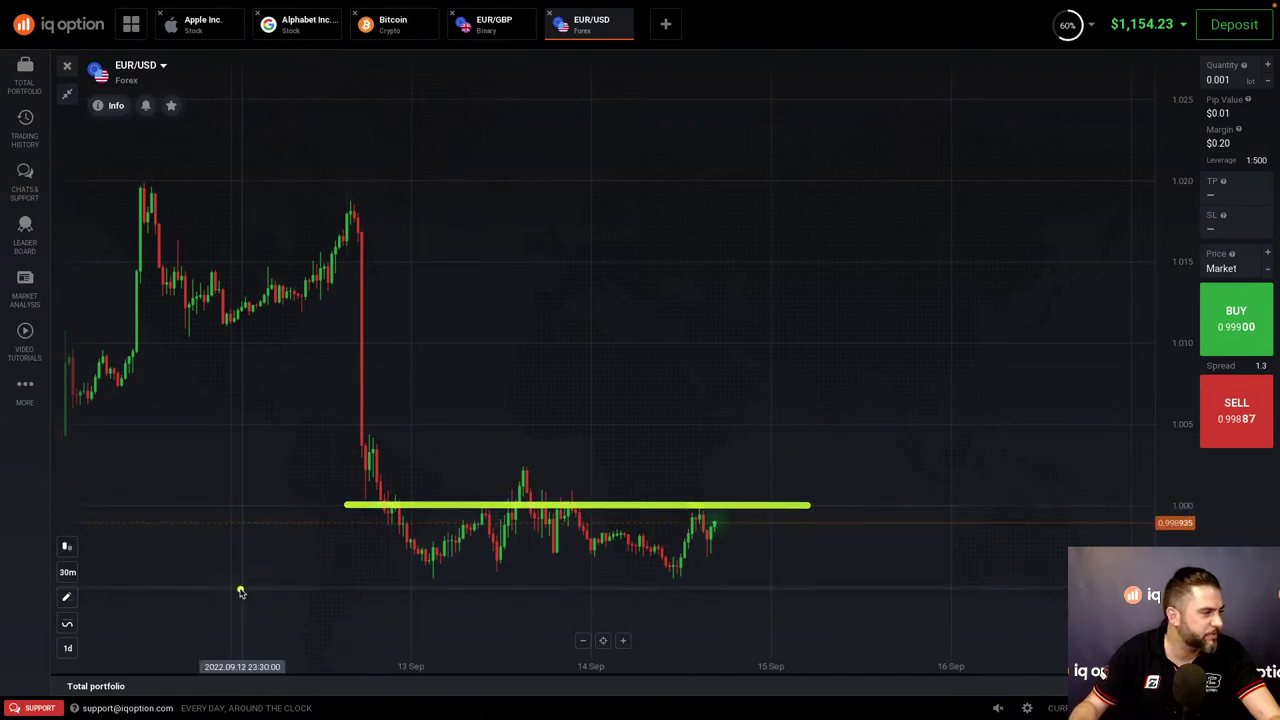
- Place a horizontal line on EUR/USD at 1.00024 as resistance
{"action": "left_click", "coordinate": [67, 599]}
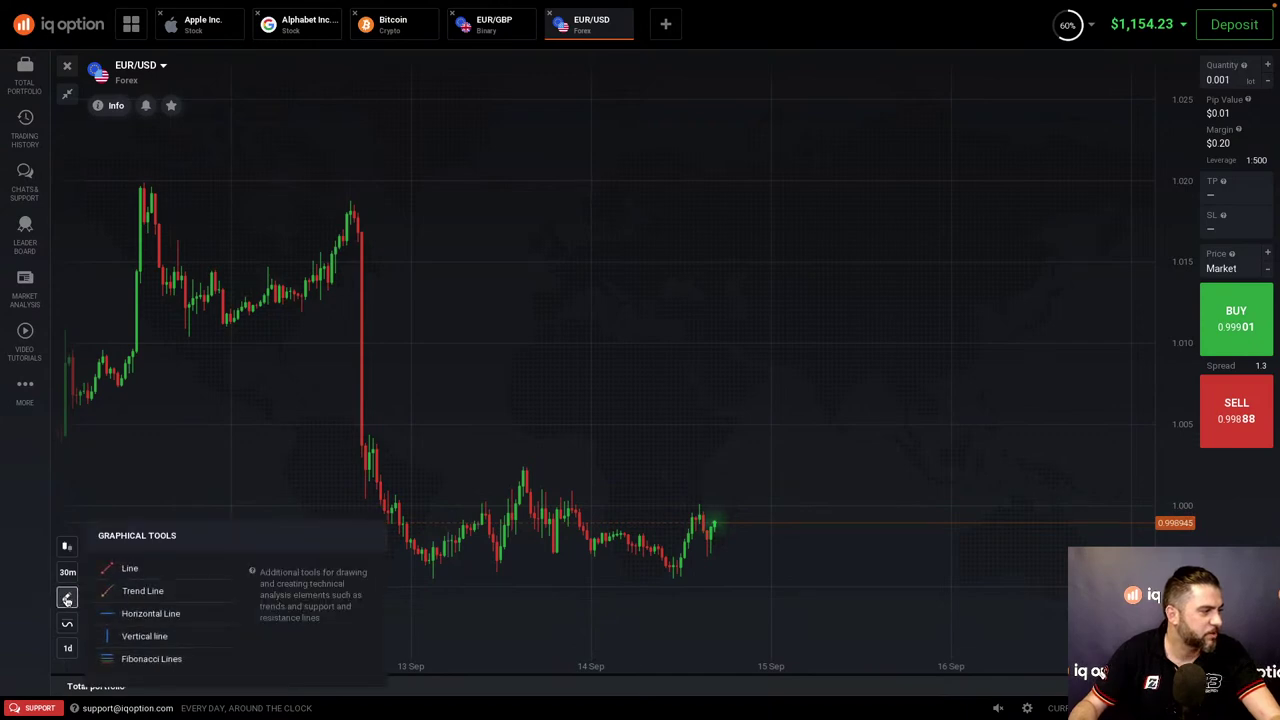
{"action": "left_click", "coordinate": [131, 614]}
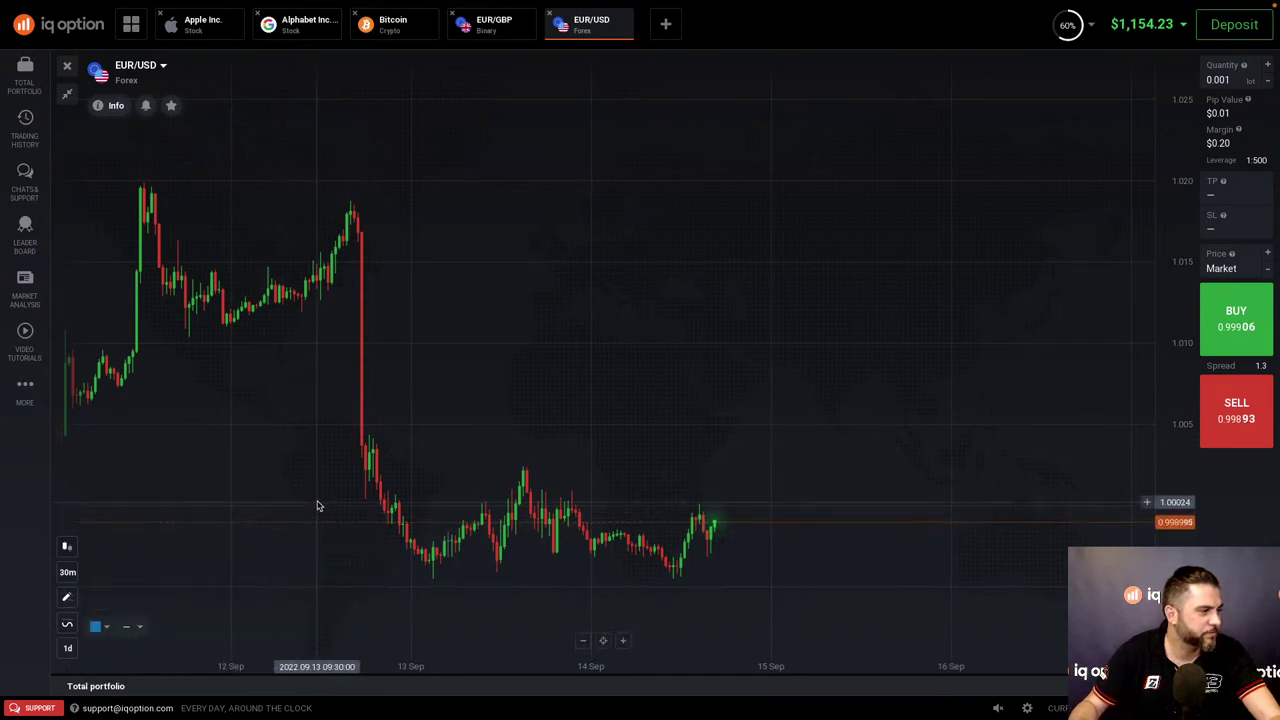
{"action": "left_click", "coordinate": [314, 503]}
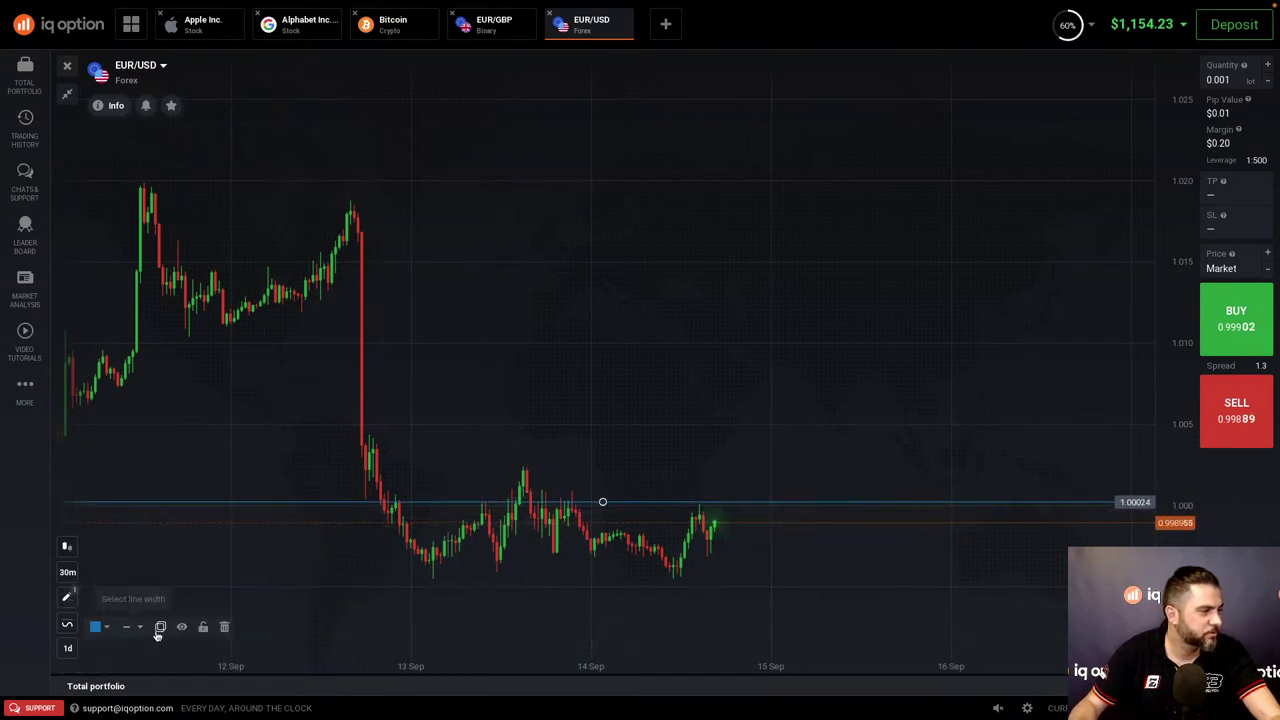
- Make the resistance line white with the thickest width, and place a duplicate along the lows at 0.99618 as support
{"action": "left_click", "coordinate": [105, 627]}
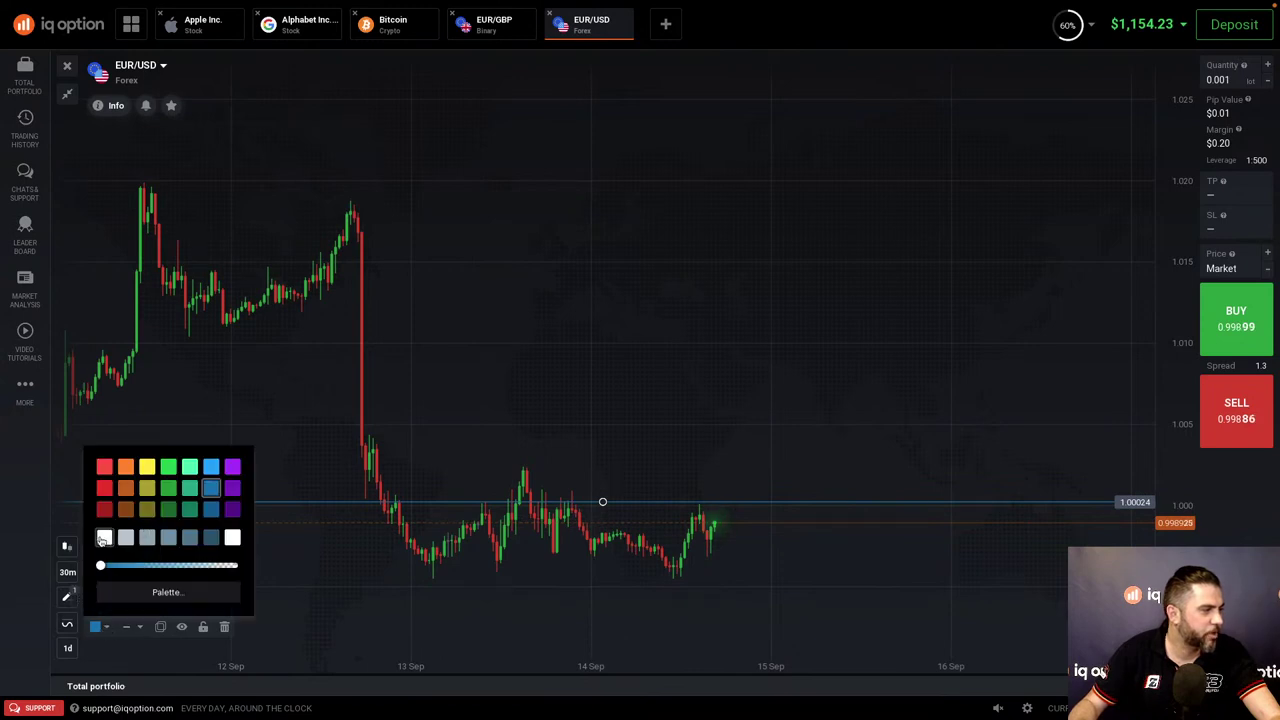
{"action": "left_click", "coordinate": [104, 538]}
{"action": "left_click", "coordinate": [128, 627]}
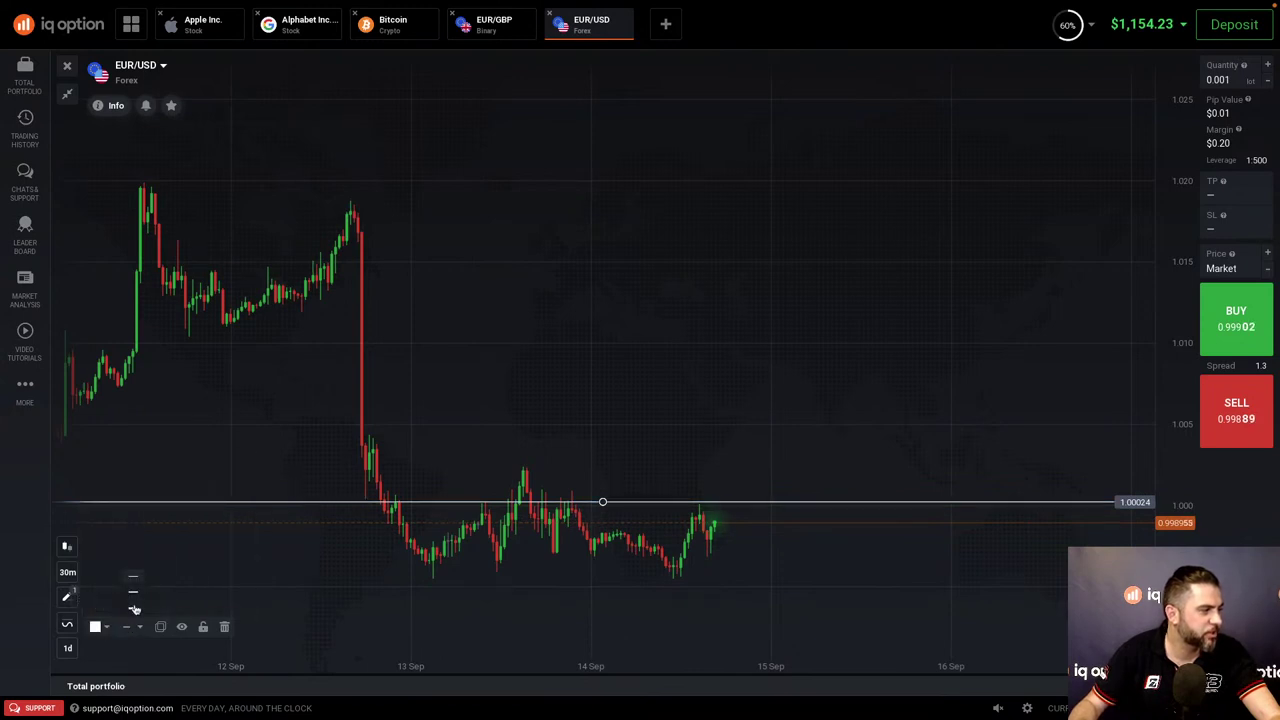
{"action": "left_click", "coordinate": [134, 608]}
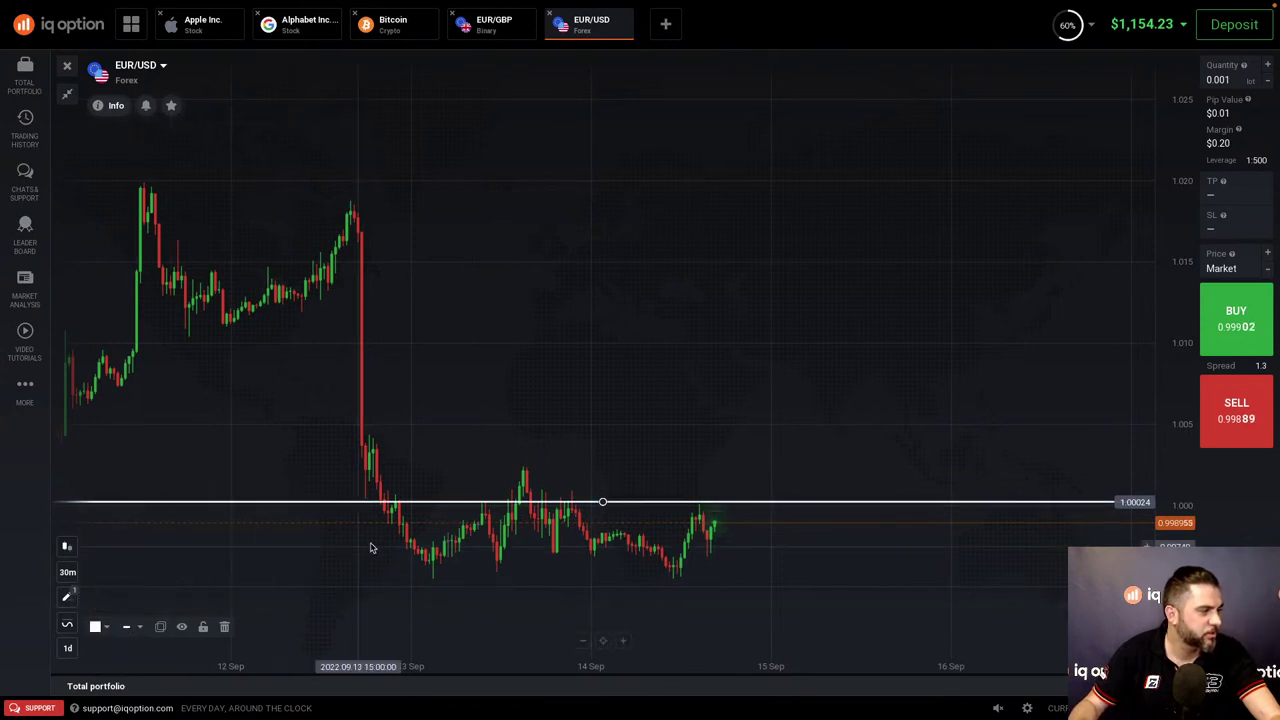
{"action": "left_click", "coordinate": [159, 627]}
{"action": "left_click_drag", "start_coordinate": [603, 517], "coordinate": [606, 570]}
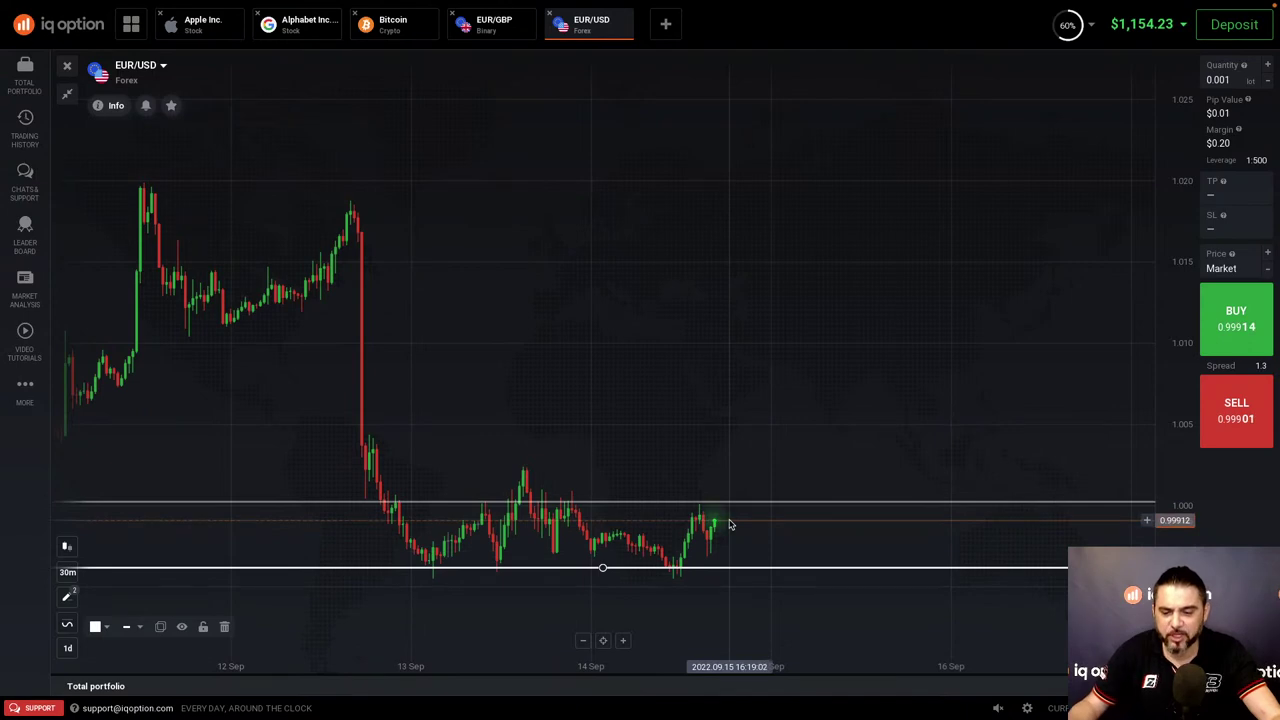
- Find the Relative Strength Index (RSI) in the chart's indicators and open its settings
{"action": "left_click", "coordinate": [67, 622]}
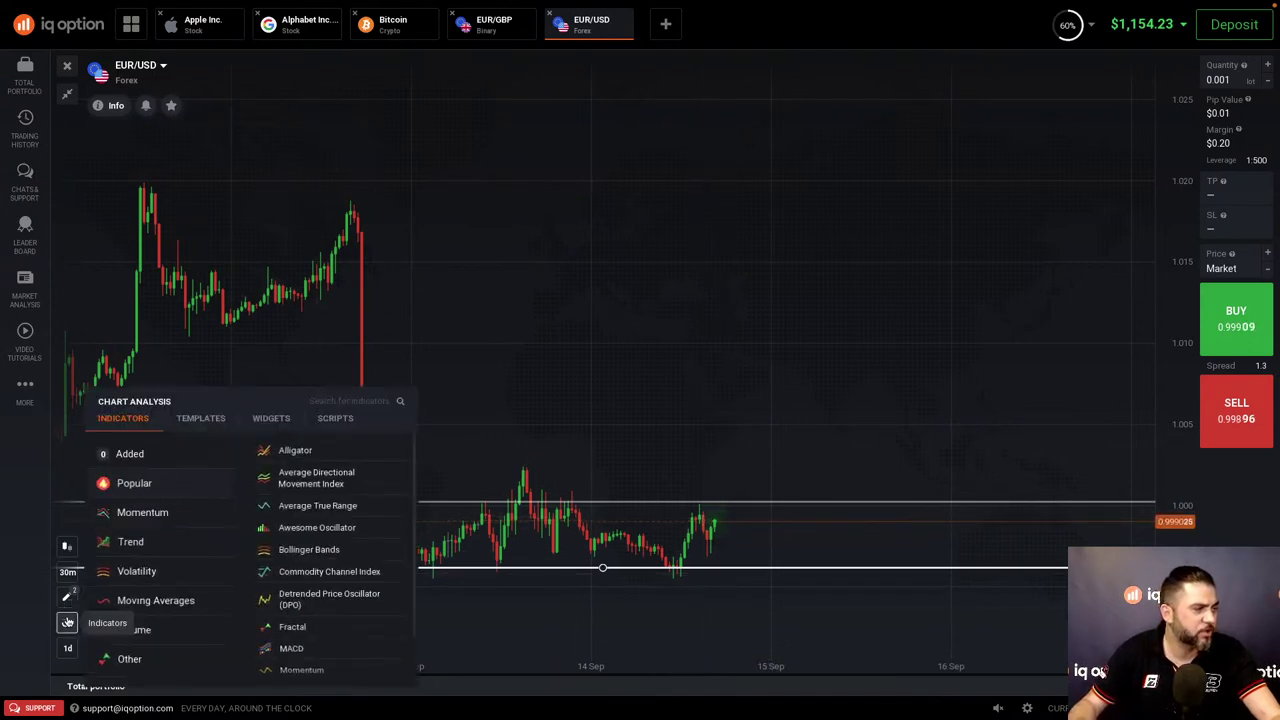
{"action": "left_click", "coordinate": [113, 460]}
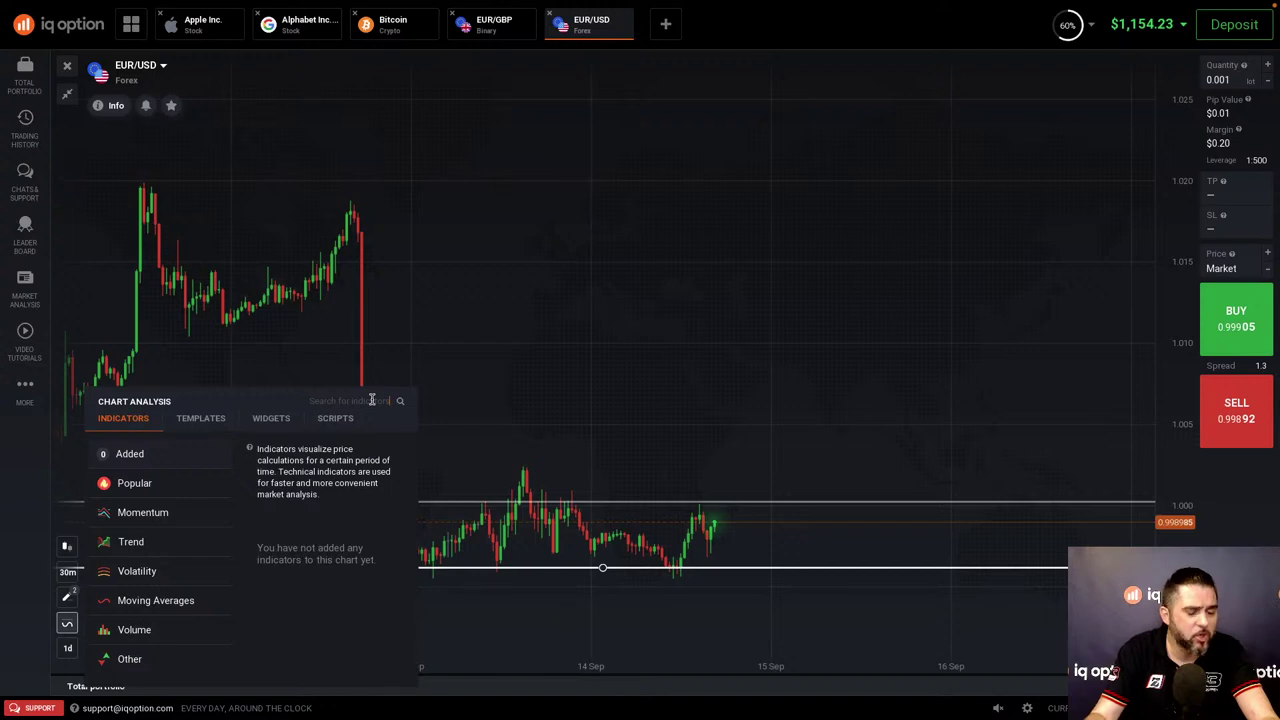
{"action": "type", "text": "rs"}
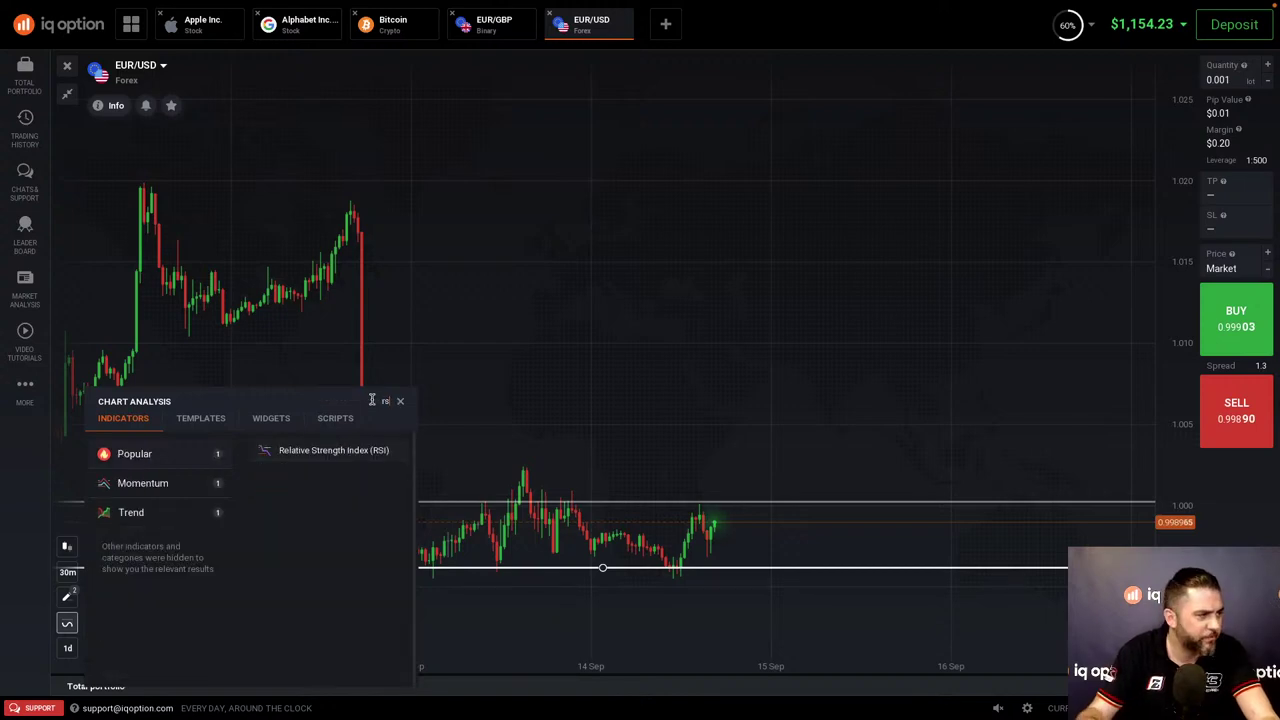
{"action": "left_click", "coordinate": [309, 451]}
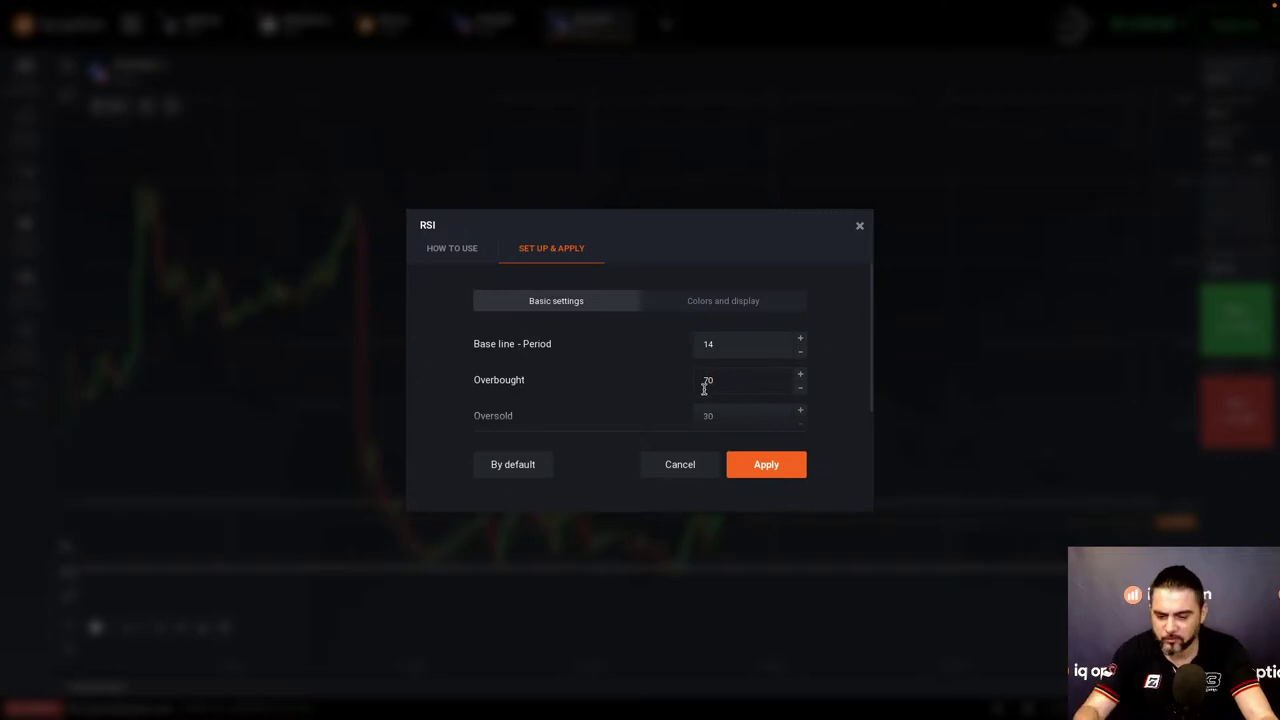
- Set the RSI's overbought level to 80 and its oversold level to 20, and apply the indicator to the chart
{"action": "key", "text": "BackSpace"}
{"action": "key", "text": "BackSpace"}
{"action": "type", "text": "80"}
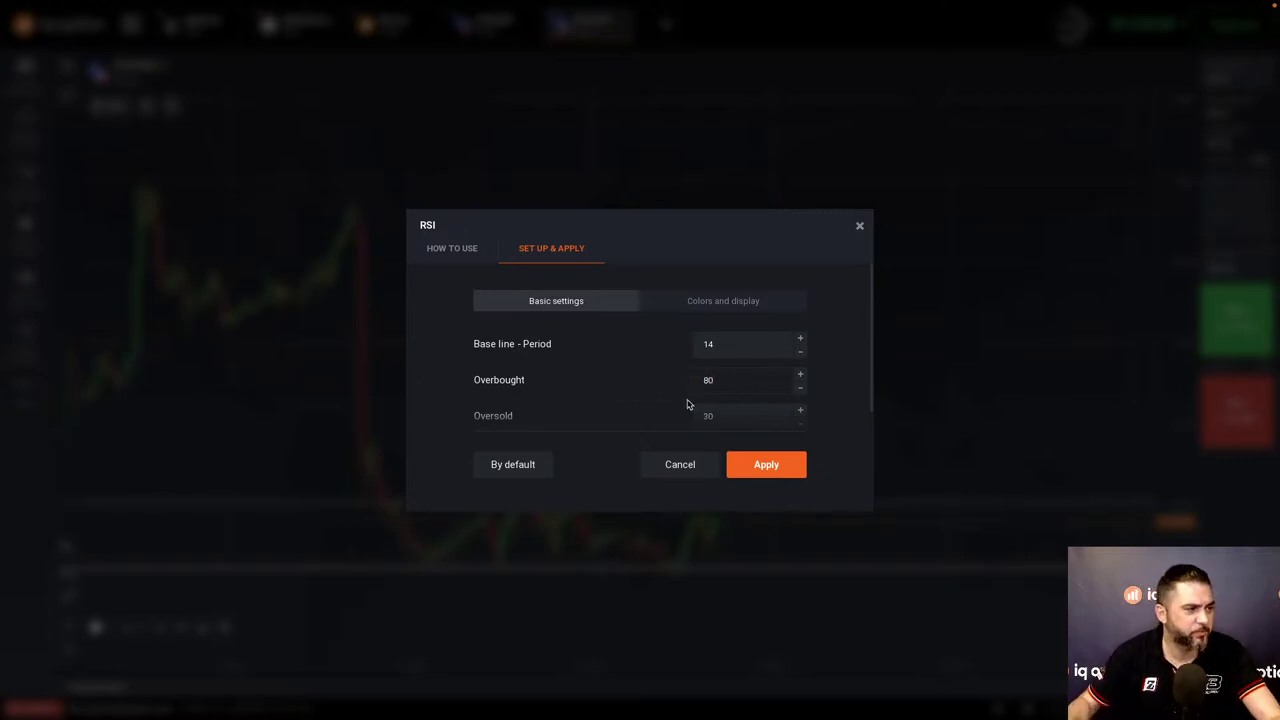
{"action": "left_click", "coordinate": [708, 412]}
{"action": "key", "text": "BackSpace"}
{"action": "key", "text": "BackSpace"}
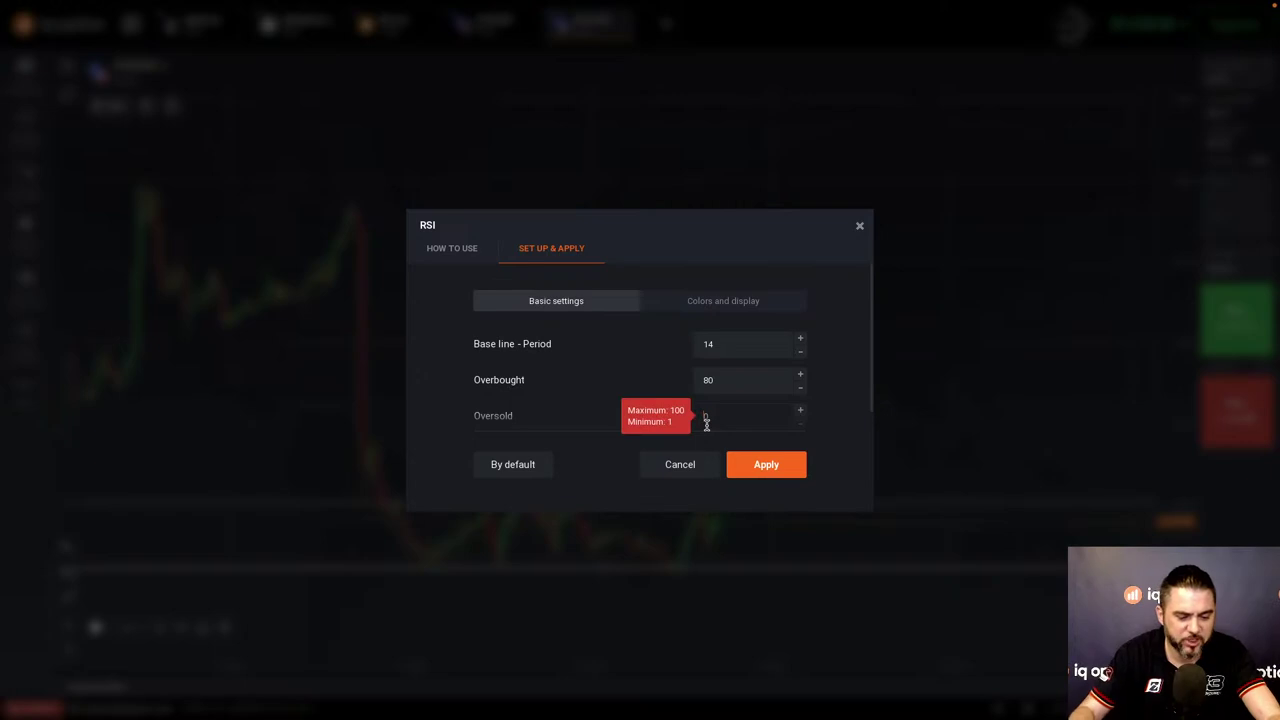
{"action": "type", "text": "20"}
{"action": "left_click", "coordinate": [766, 466]}
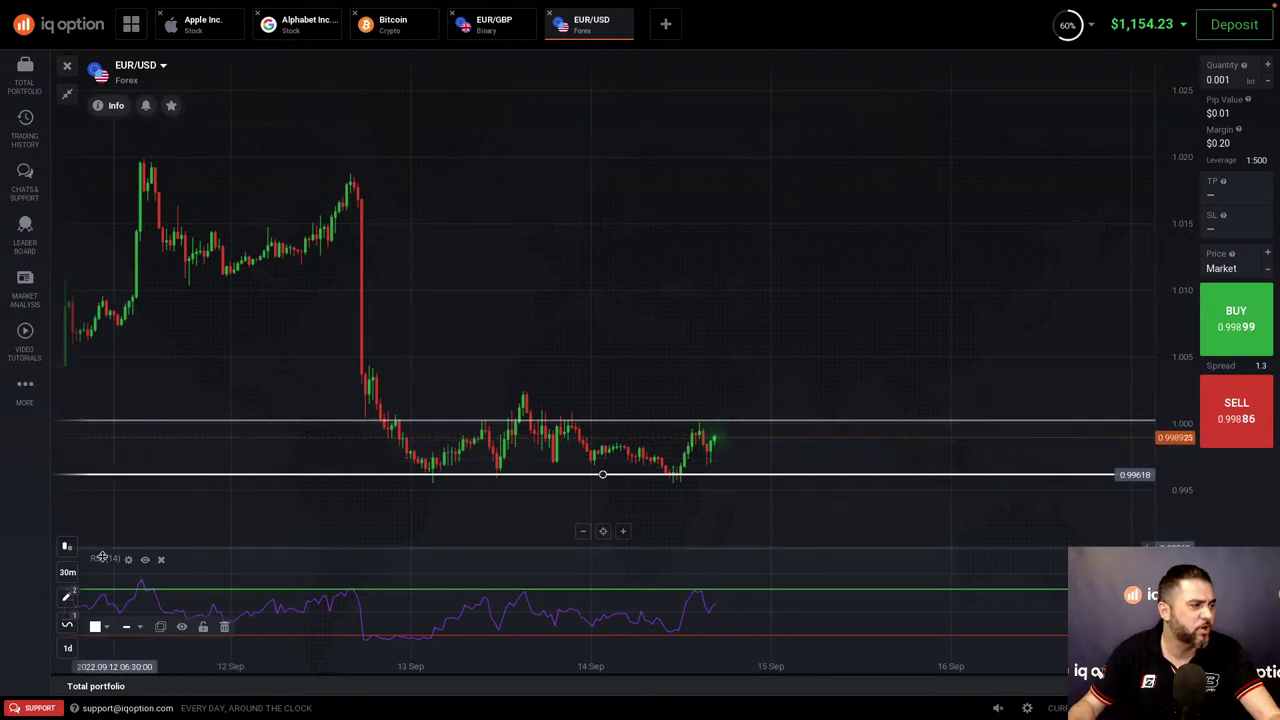
- Add Bollinger Bands with a period of 20 to the EUR/USD chart
{"action": "left_click", "coordinate": [65, 624]}
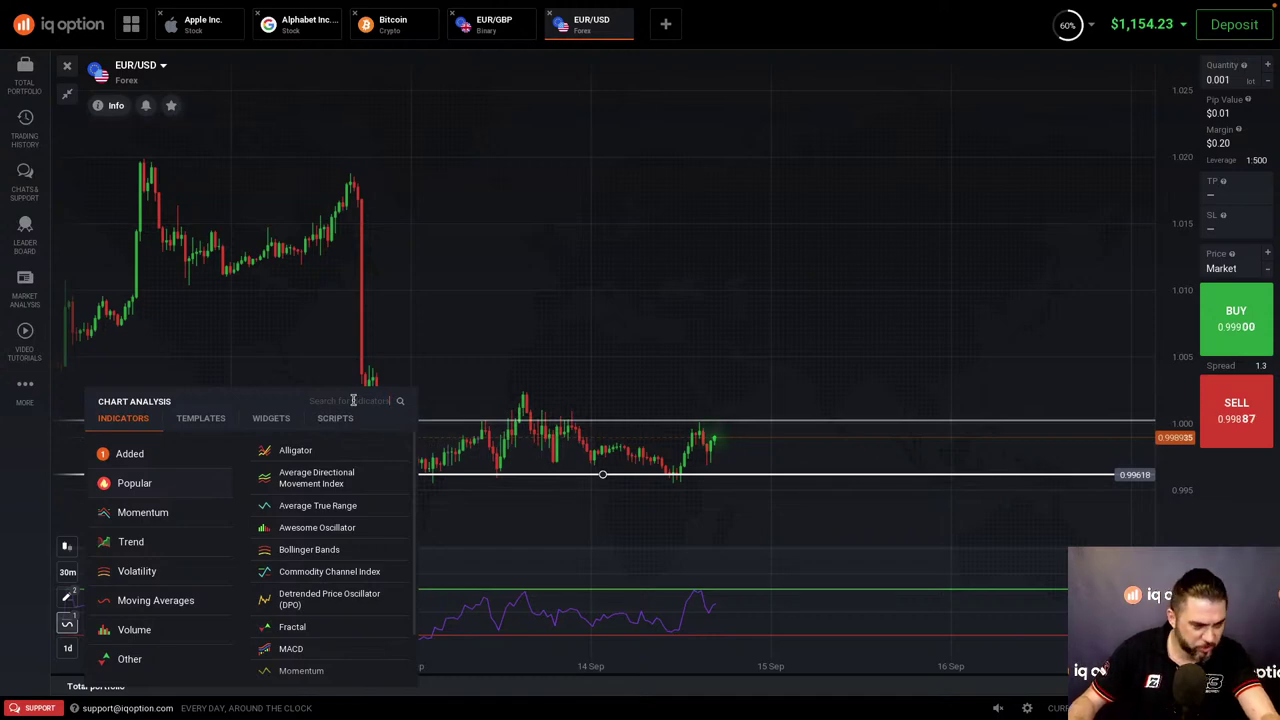
{"action": "type", "text": "bol"}
{"action": "left_click", "coordinate": [306, 450]}
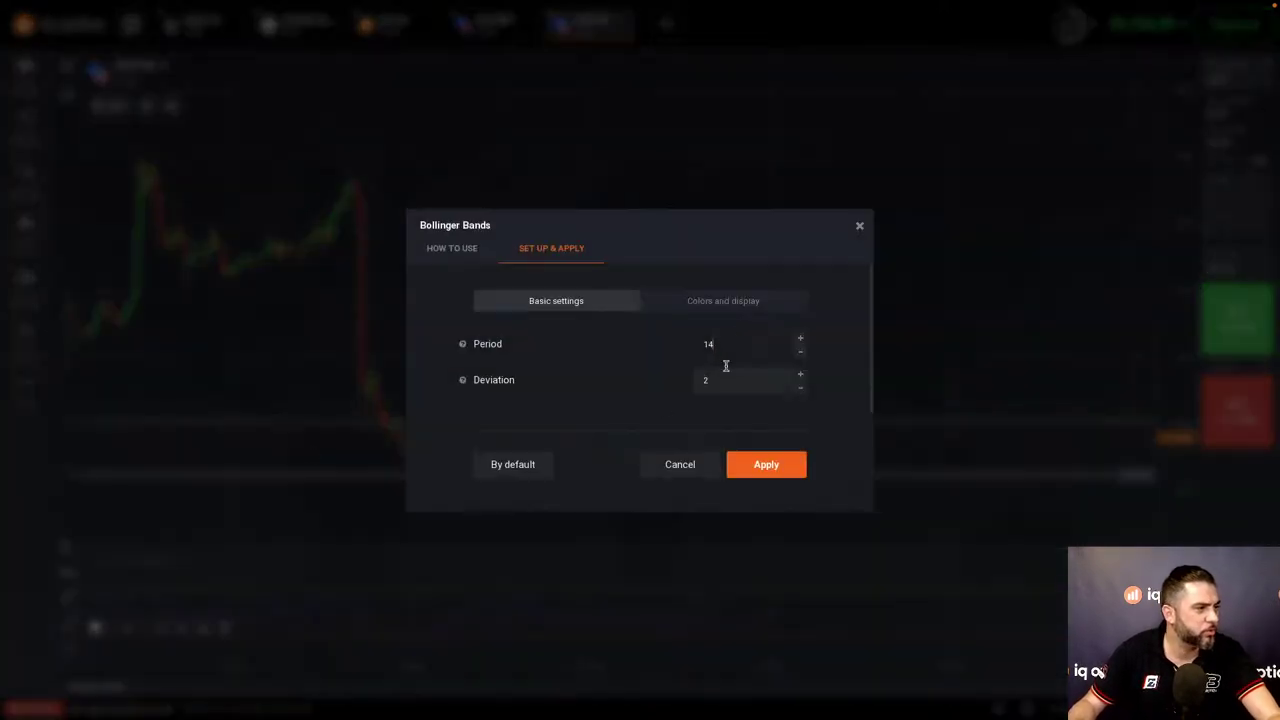
{"action": "key", "text": "BackSpace"}
{"action": "key", "text": "BackSpace"}
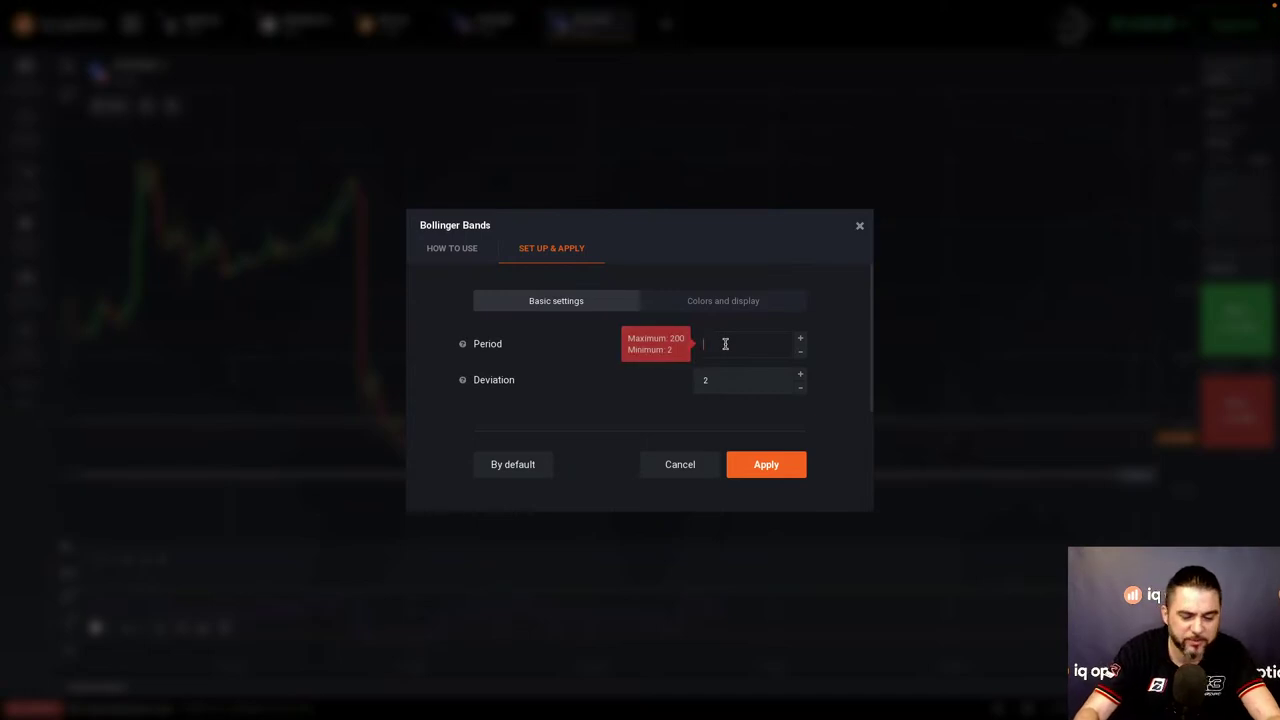
{"action": "type", "text": "20"}
{"action": "left_click", "coordinate": [757, 462]}
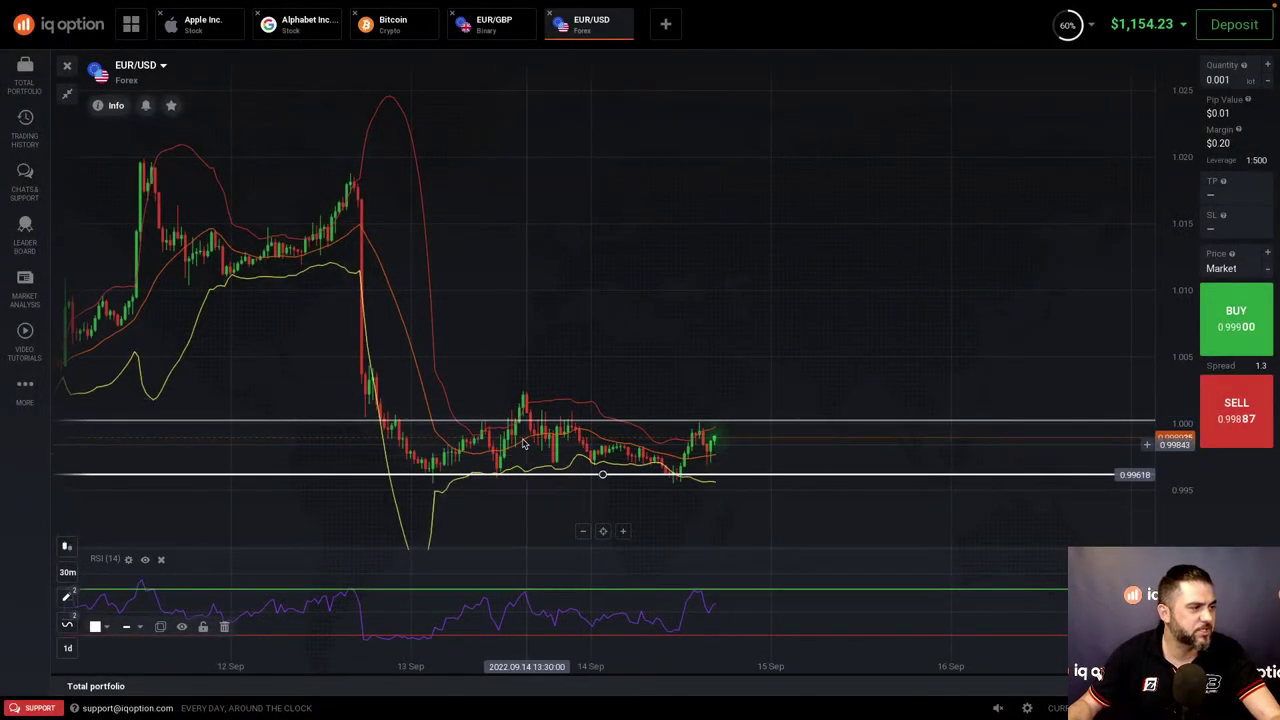
- Remove all added indicators and both horizontal lines from the EUR/USD chart
{"action": "scroll", "coordinate": [525, 418], "scroll_direction": "up", "scroll_amount": 5}
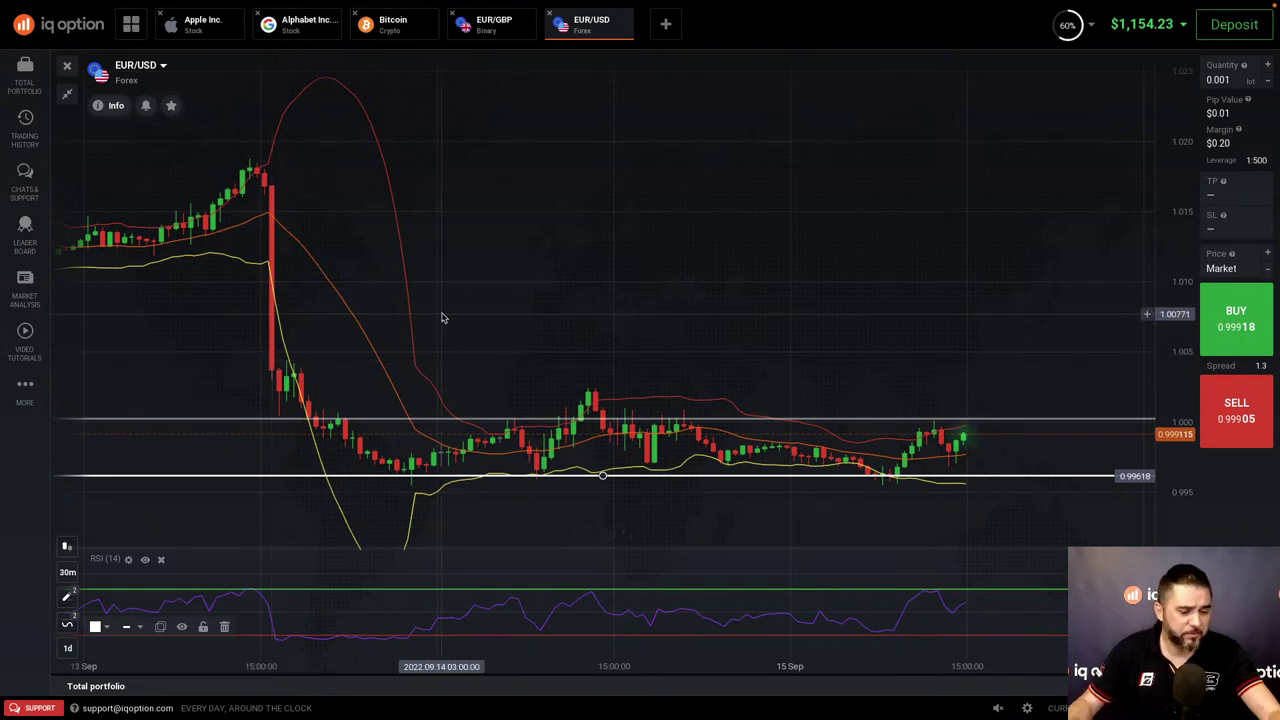
{"action": "left_click_drag", "start_coordinate": [455, 320], "coordinate": [777, 322]}
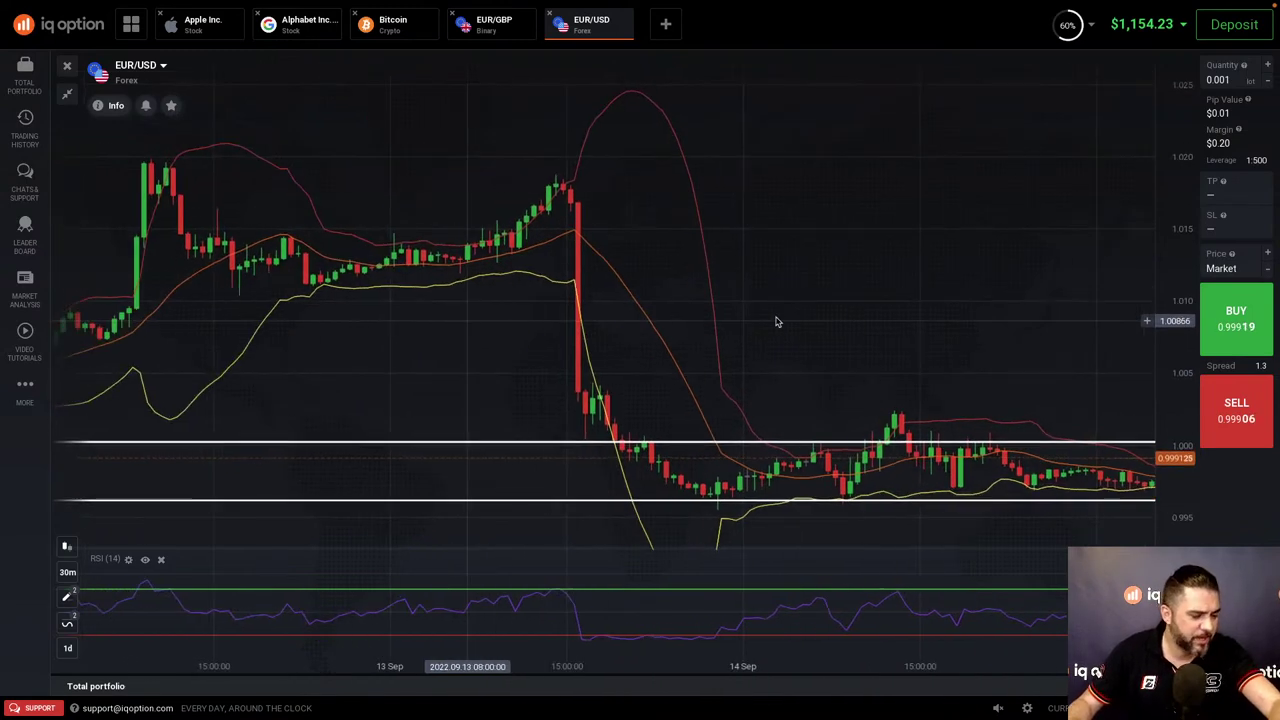
{"action": "left_click", "coordinate": [68, 624]}
{"action": "left_click", "coordinate": [129, 454]}
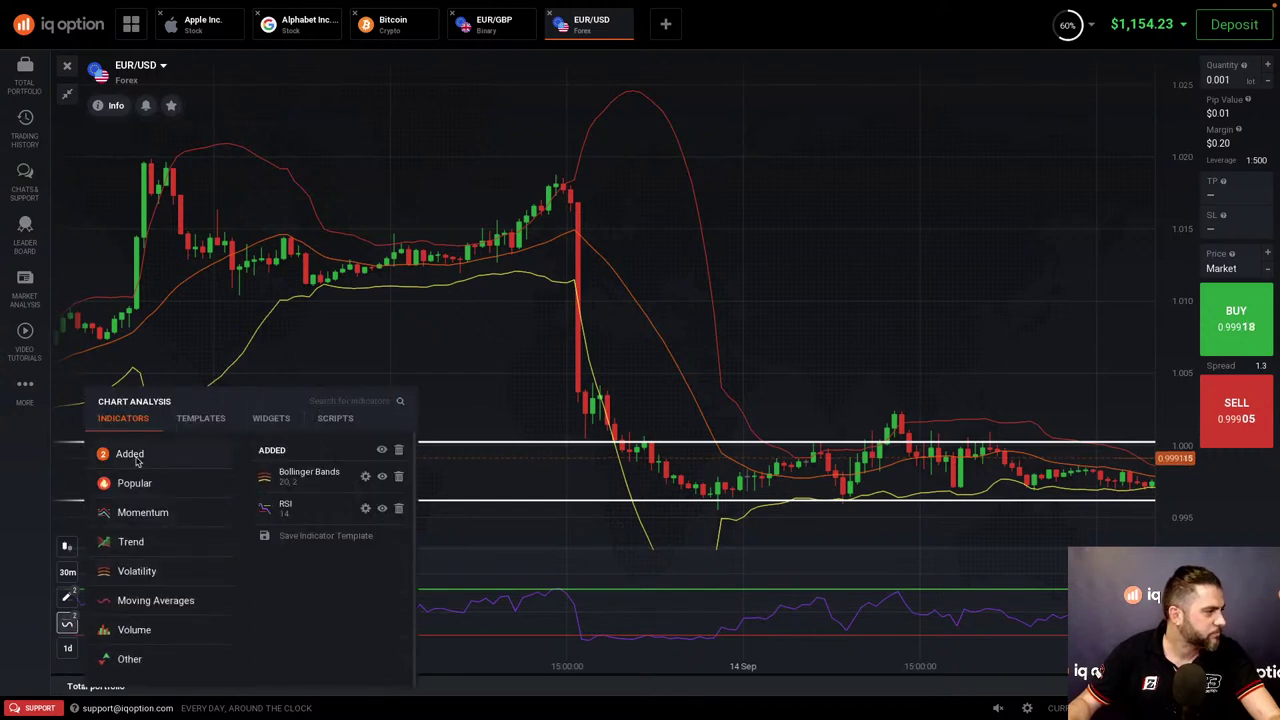
{"action": "left_click", "coordinate": [399, 452]}
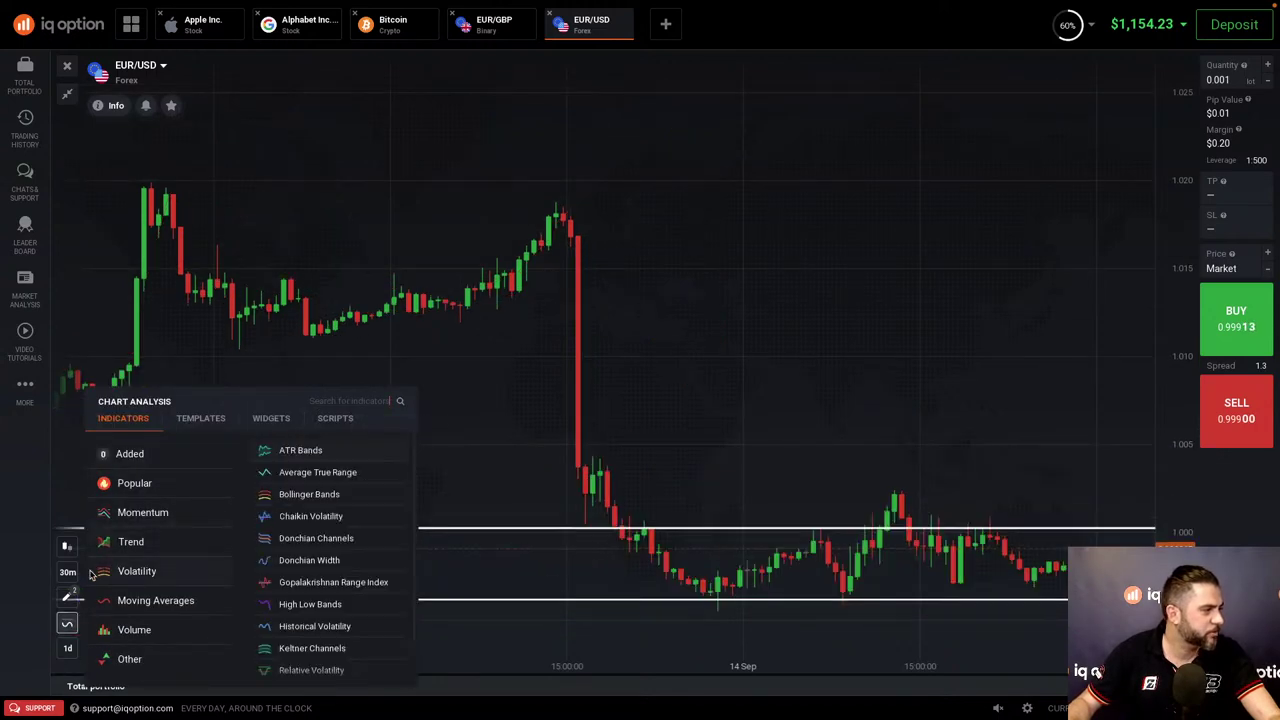
{"action": "left_click", "coordinate": [67, 597]}
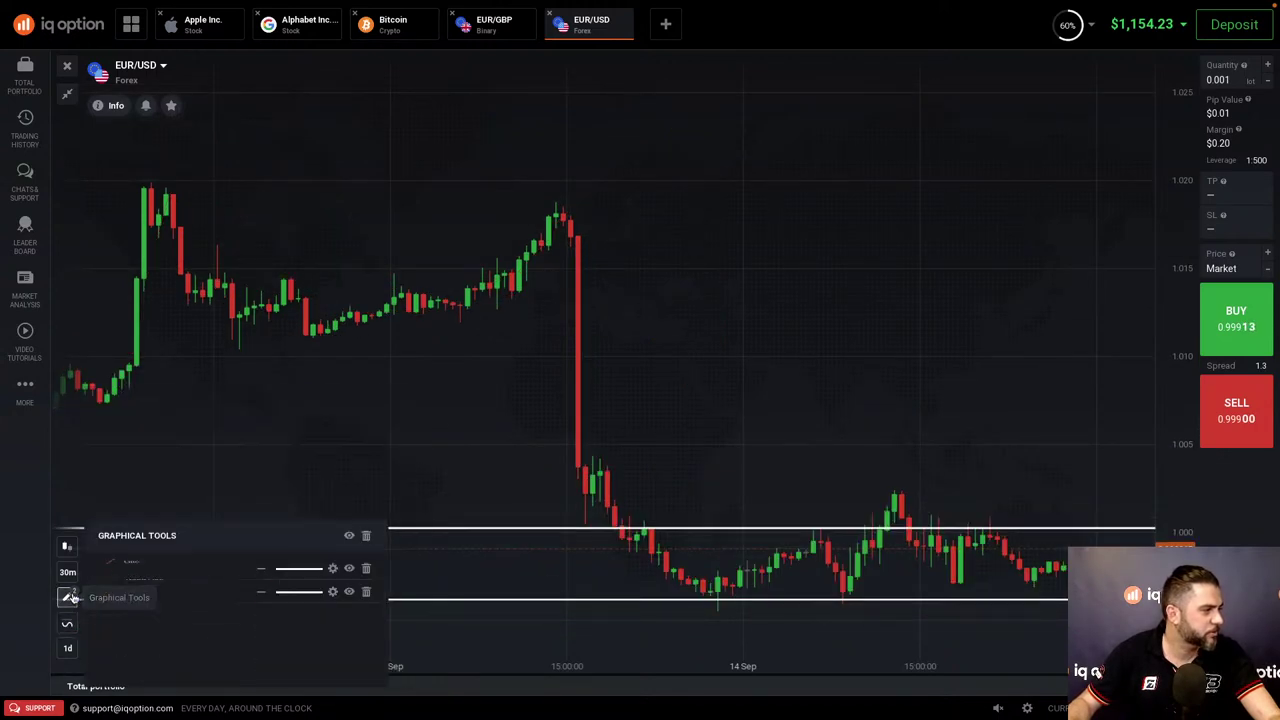
{"action": "left_click", "coordinate": [367, 537]}
- Draw a line from the 31 Aug high at 1.00800 down through the descending prices to about 8 Sep, and delete it
{"action": "scroll", "coordinate": [597, 453], "scroll_direction": "down", "scroll_amount": 10}
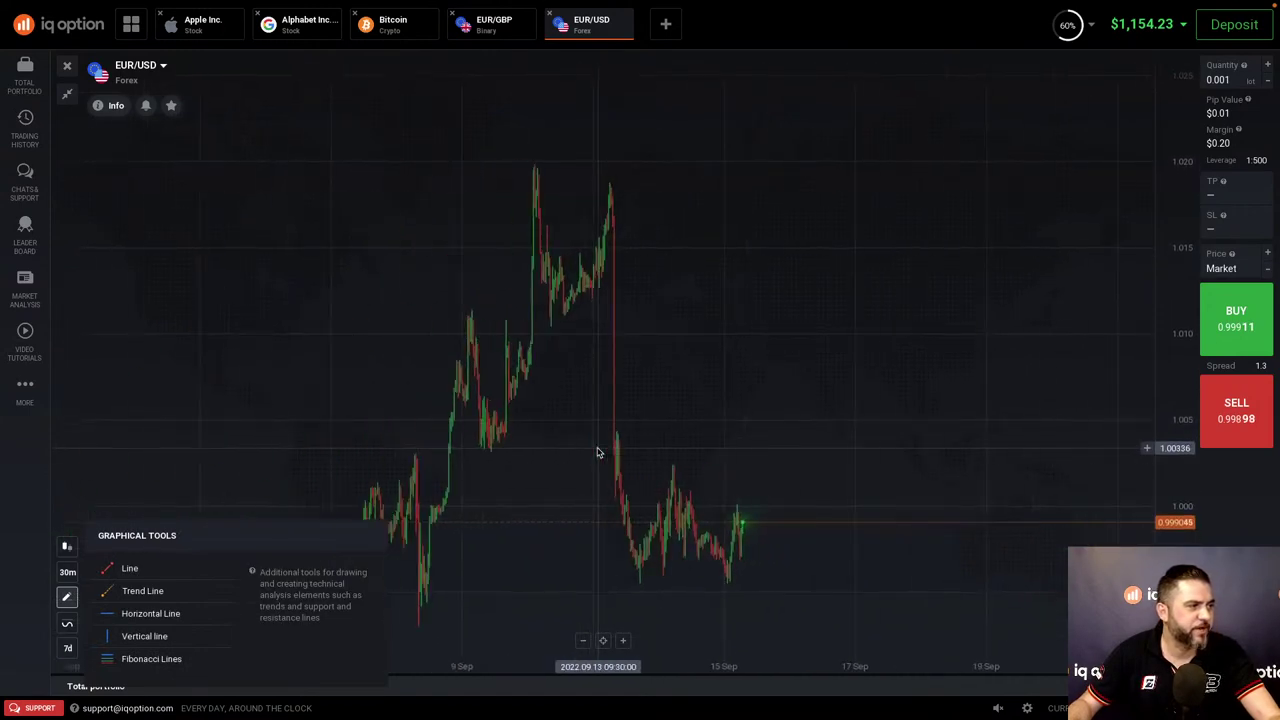
{"action": "scroll", "coordinate": [597, 453], "scroll_direction": "down", "scroll_amount": 6}
{"action": "left_click", "coordinate": [713, 438]}
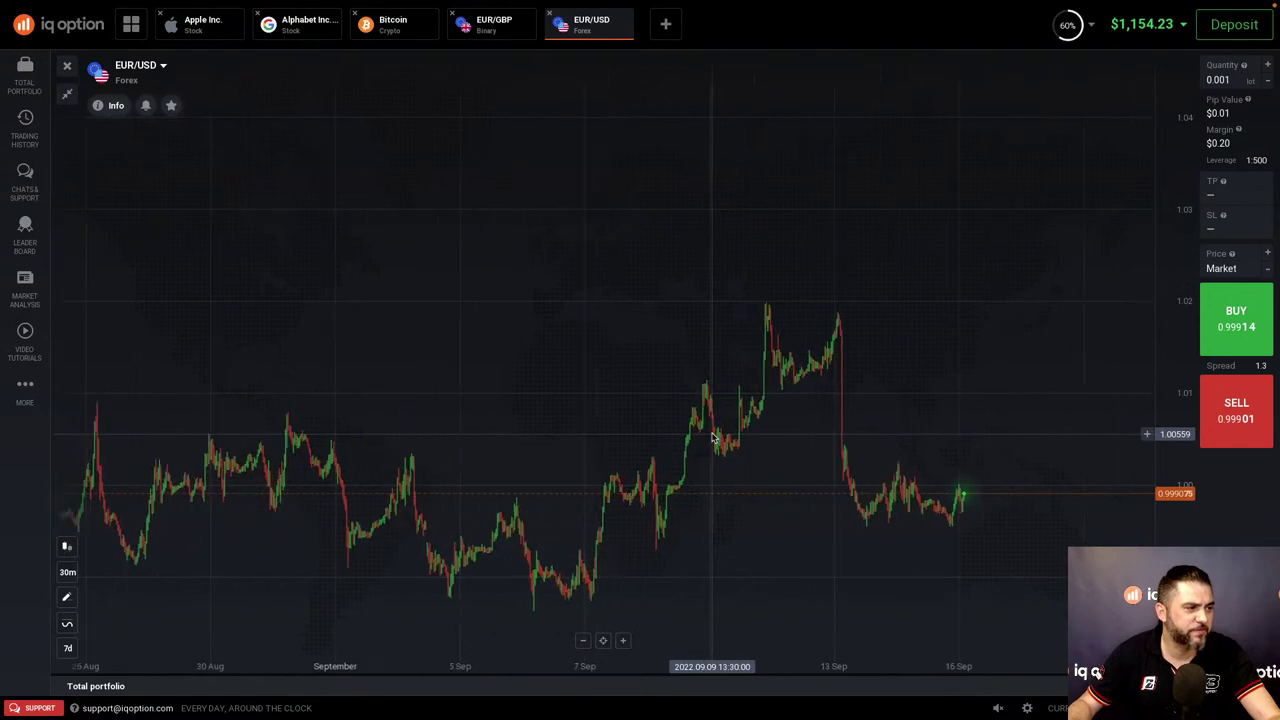
{"action": "scroll", "coordinate": [713, 438], "scroll_direction": "up", "scroll_amount": 3}
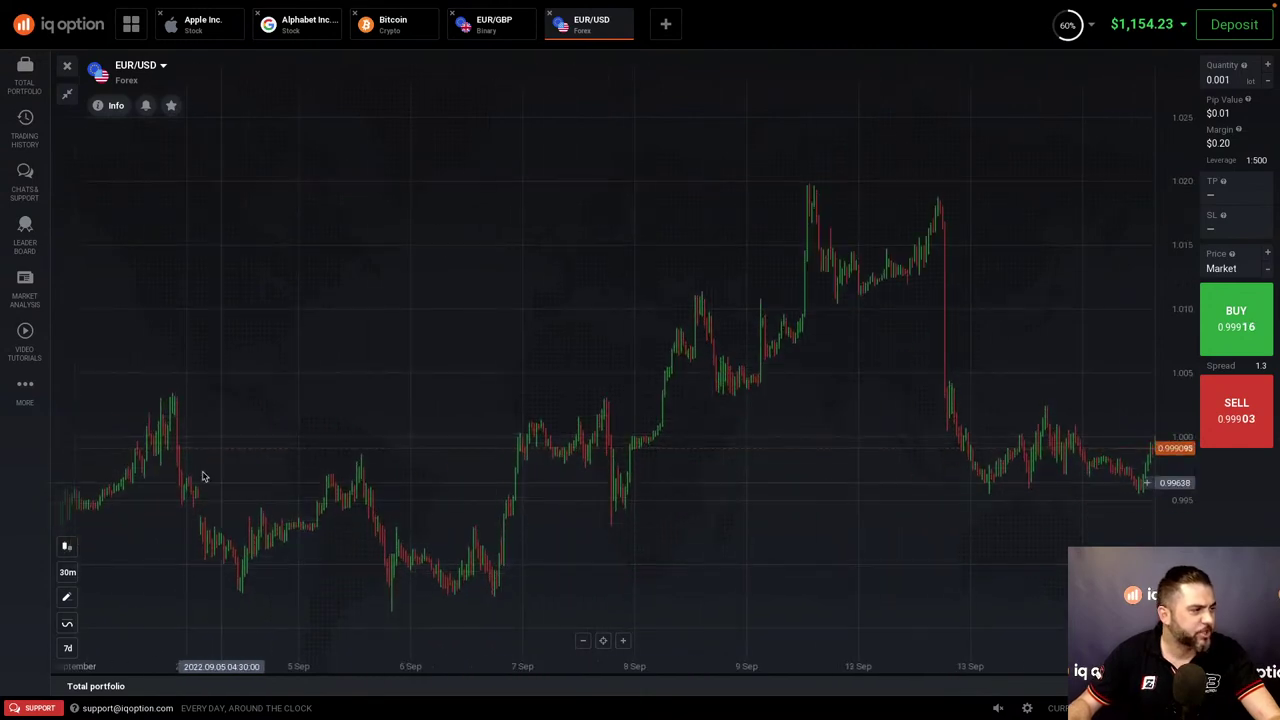
{"action": "left_click_drag", "start_coordinate": [202, 477], "coordinate": [446, 437]}
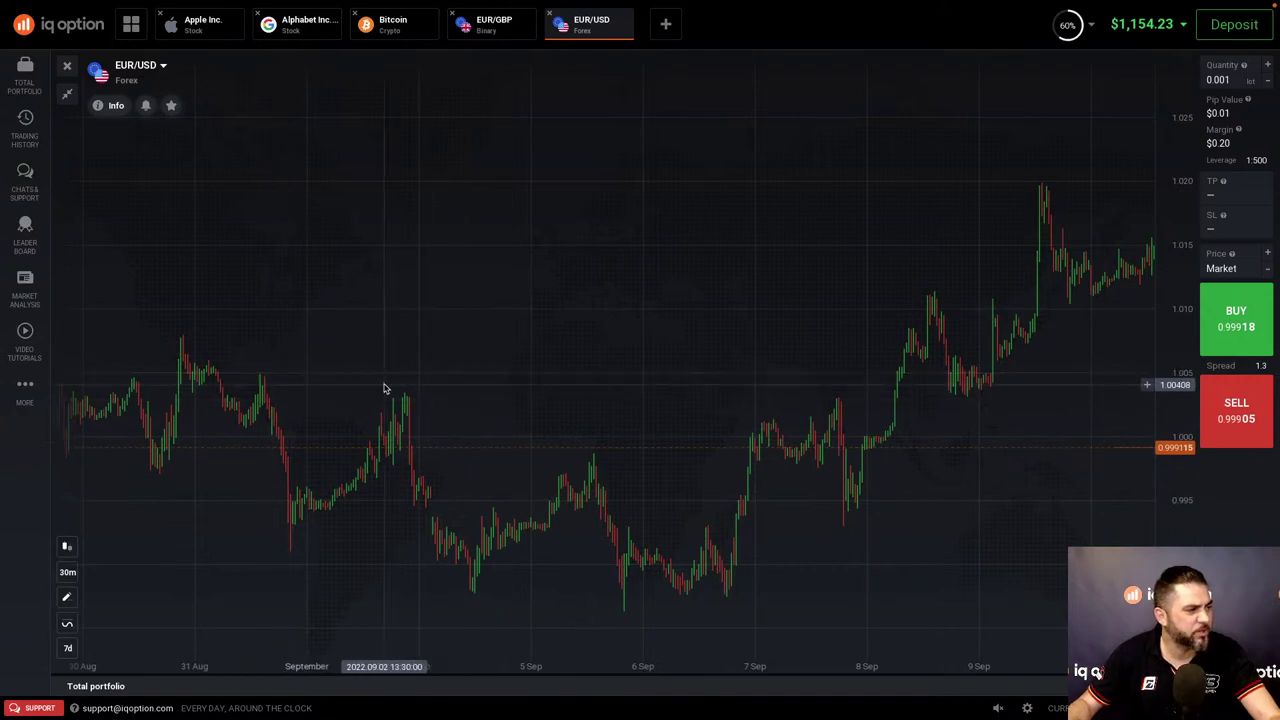
{"action": "left_click", "coordinate": [70, 600]}
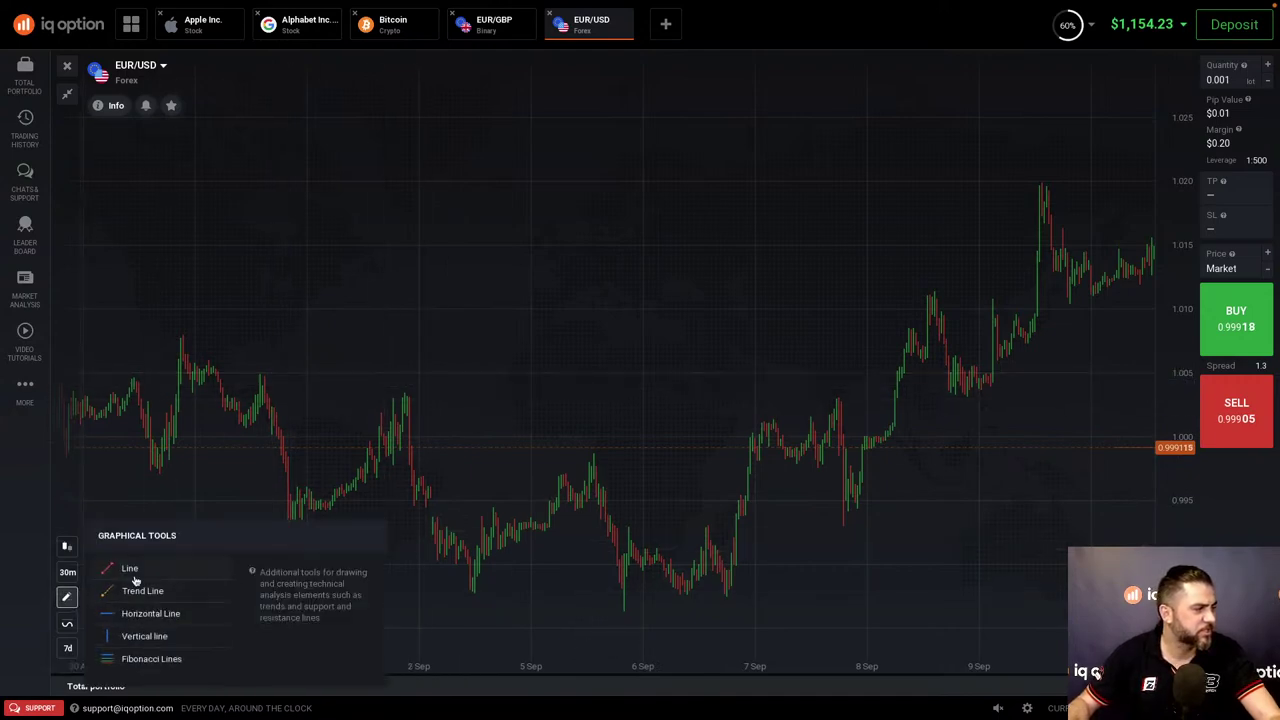
{"action": "left_click", "coordinate": [130, 570]}
{"action": "left_click", "coordinate": [181, 335]}
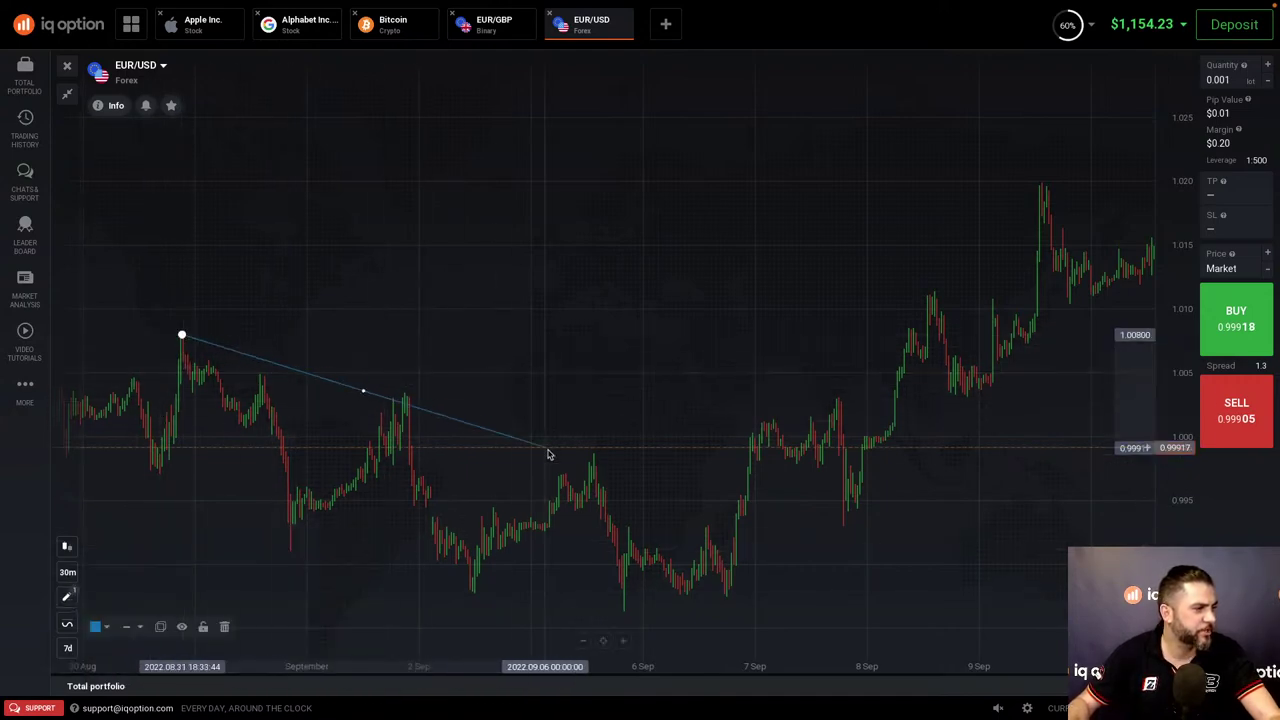
{"action": "left_click", "coordinate": [773, 568]}
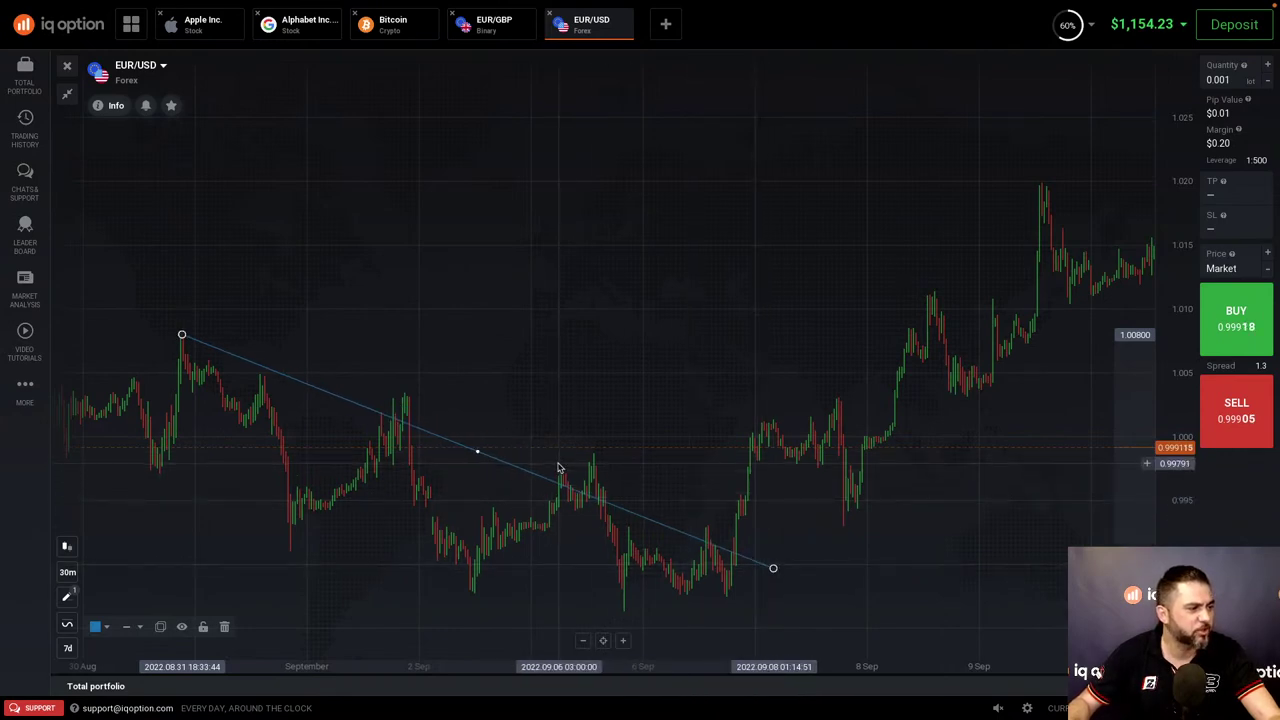
{"action": "left_click", "coordinate": [225, 627]}
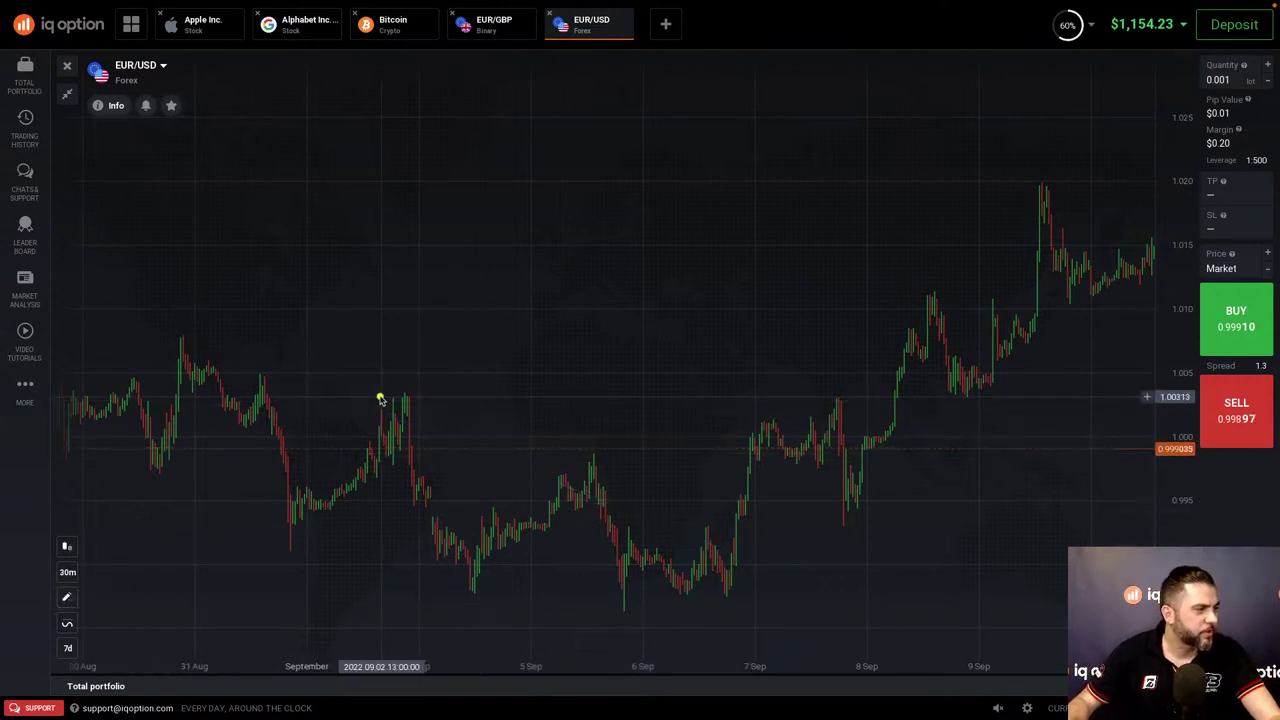
{"action": "left_click", "coordinate": [428, 398]}
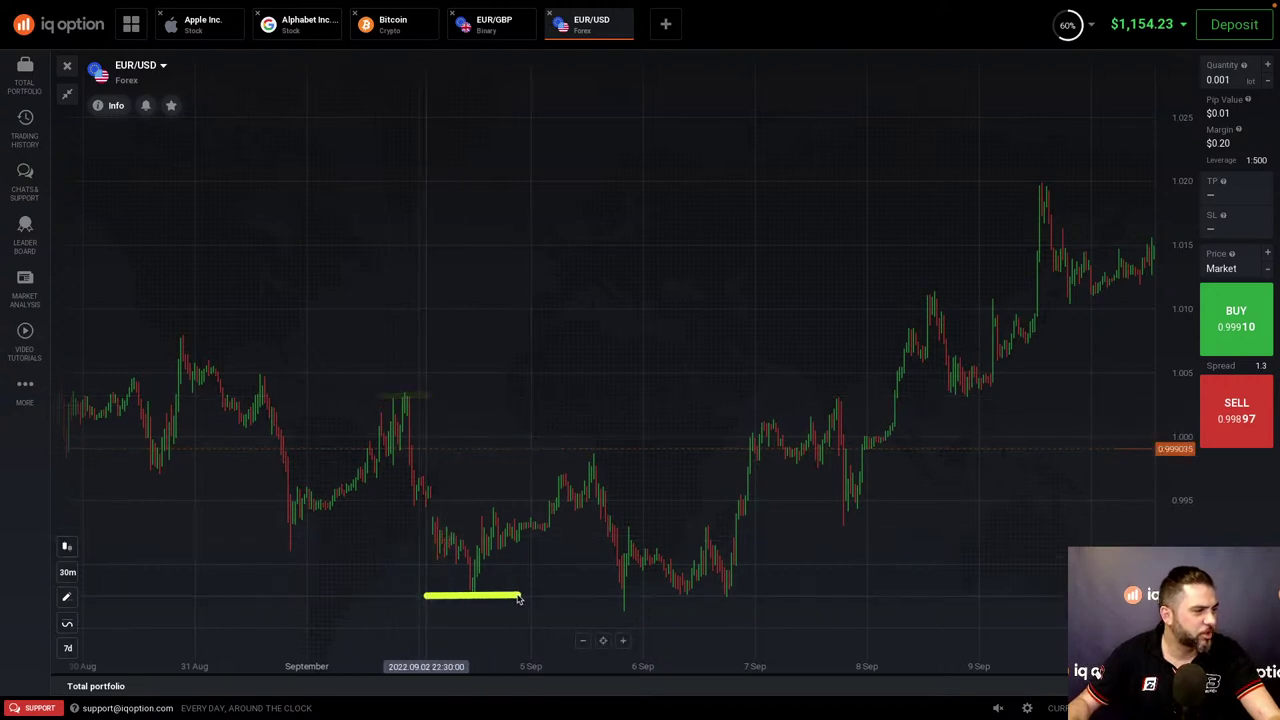
{"action": "left_click_drag", "start_coordinate": [560, 458], "coordinate": [668, 457]}
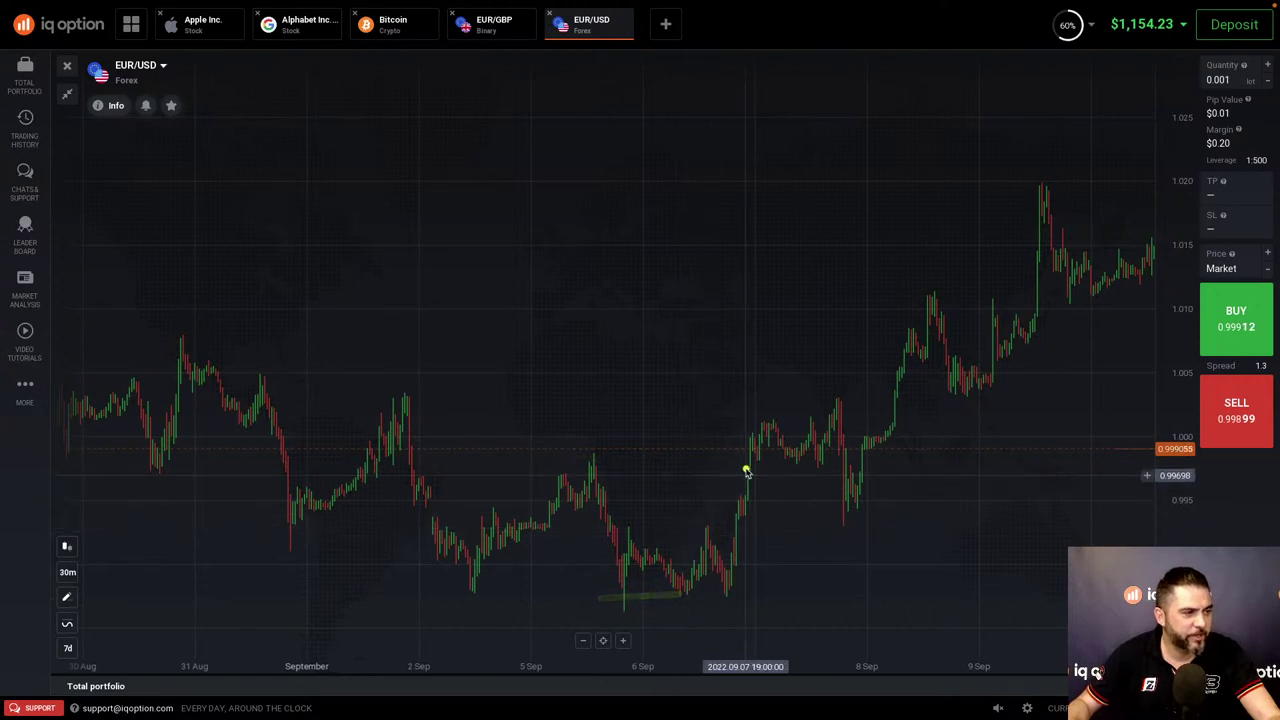
{"action": "left_click_drag", "start_coordinate": [535, 464], "coordinate": [645, 464]}
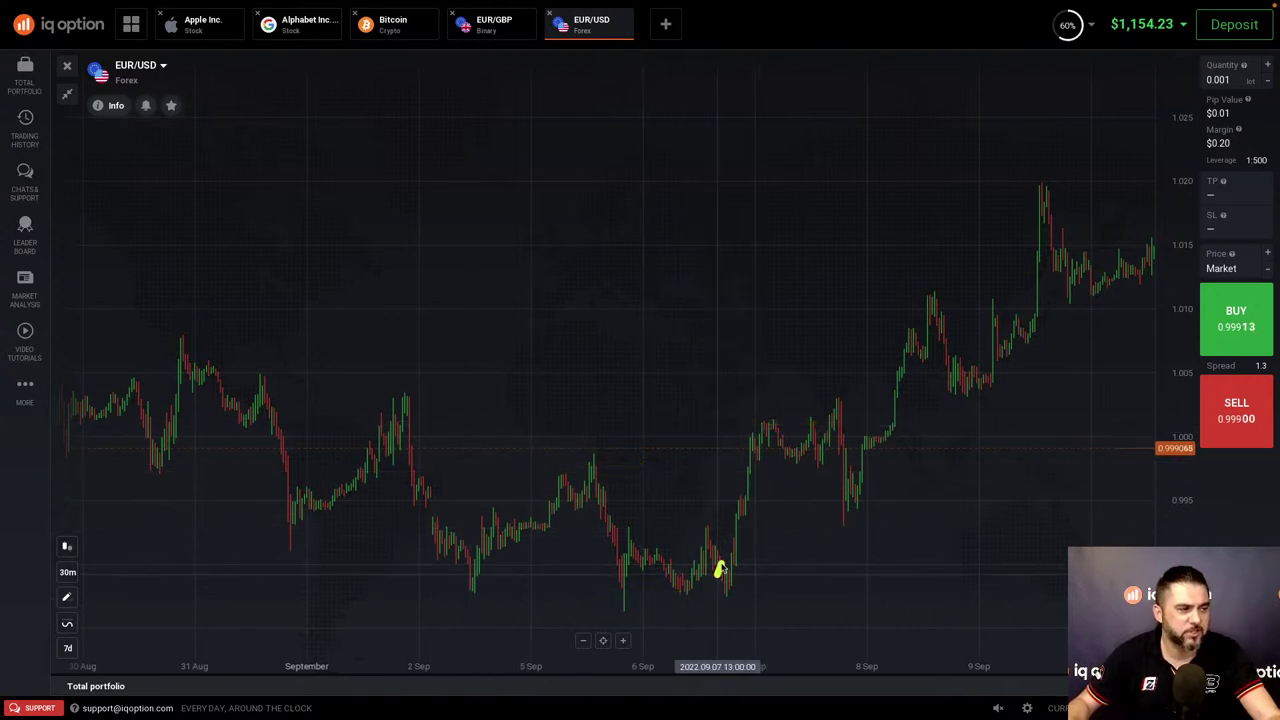
{"action": "mouse_move", "coordinate": [775, 430]}
{"action": "left_mouse_down"}
{"action": "mouse_move", "coordinate": [857, 426]}
{"action": "mouse_move", "coordinate": [971, 305]}
{"action": "left_mouse_up"}
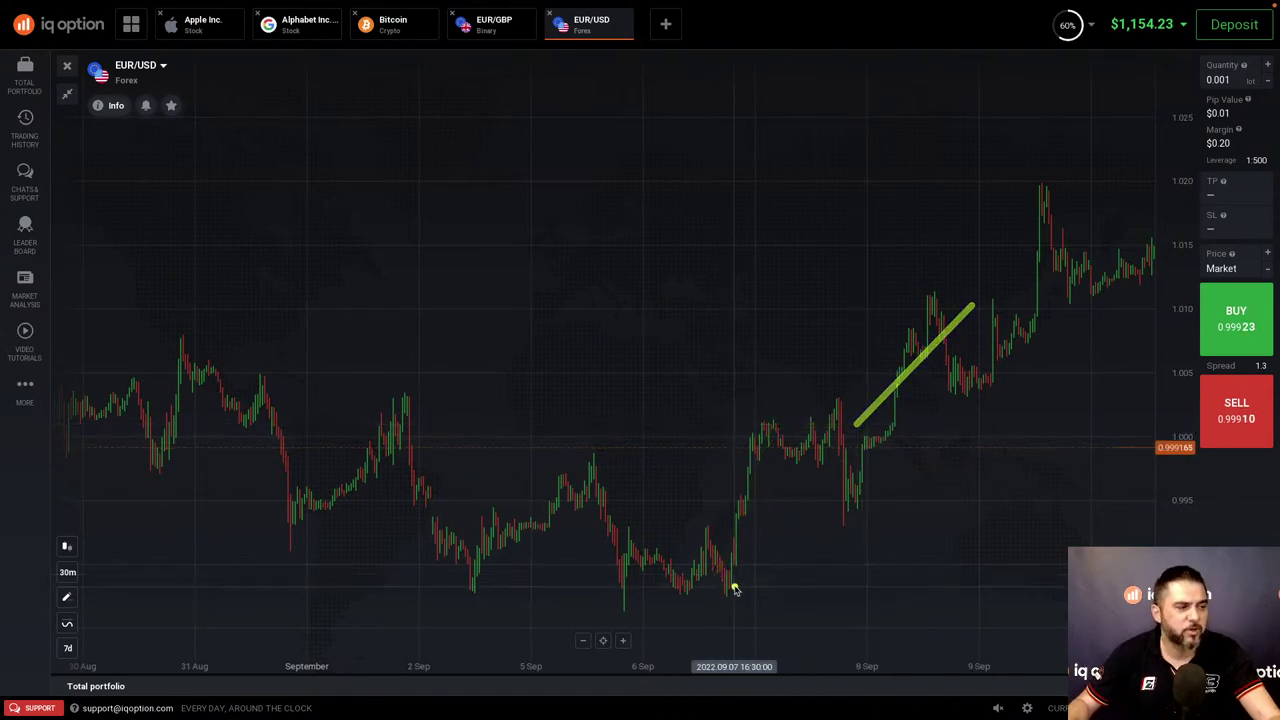
{"action": "left_click_drag", "start_coordinate": [692, 582], "coordinate": [753, 497]}
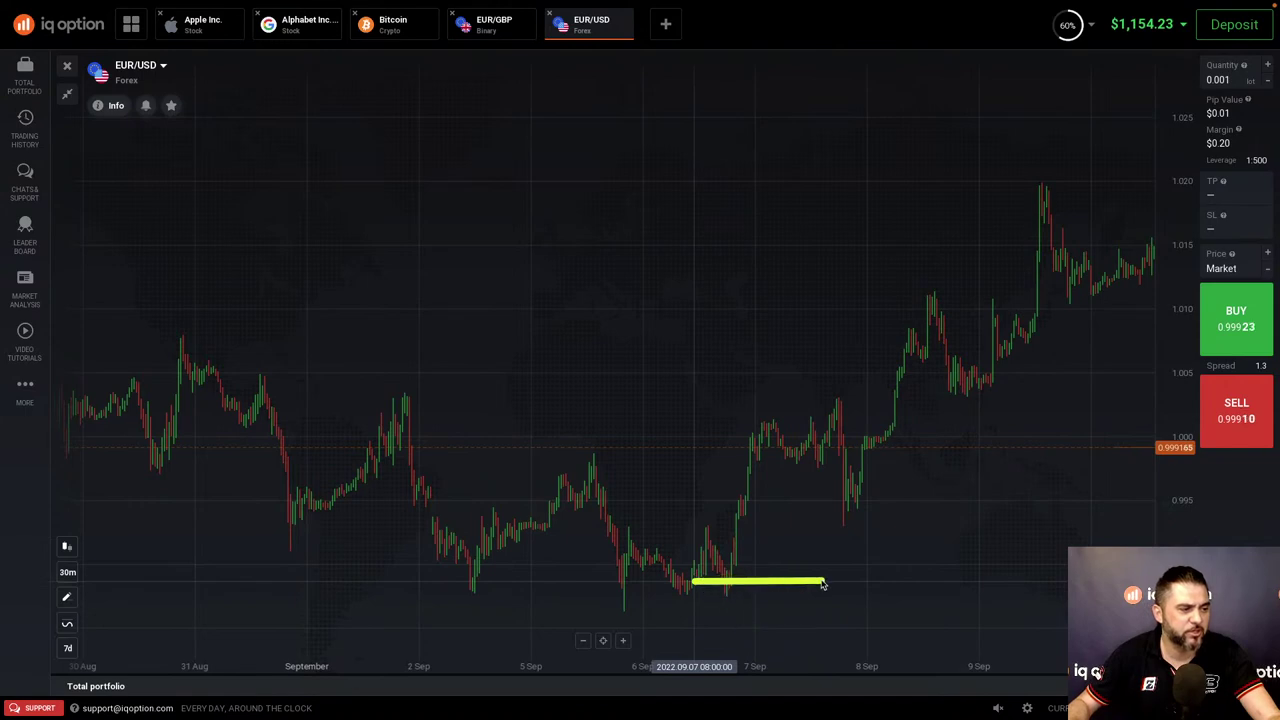
{"action": "left_click_drag", "start_coordinate": [733, 415], "coordinate": [813, 421]}
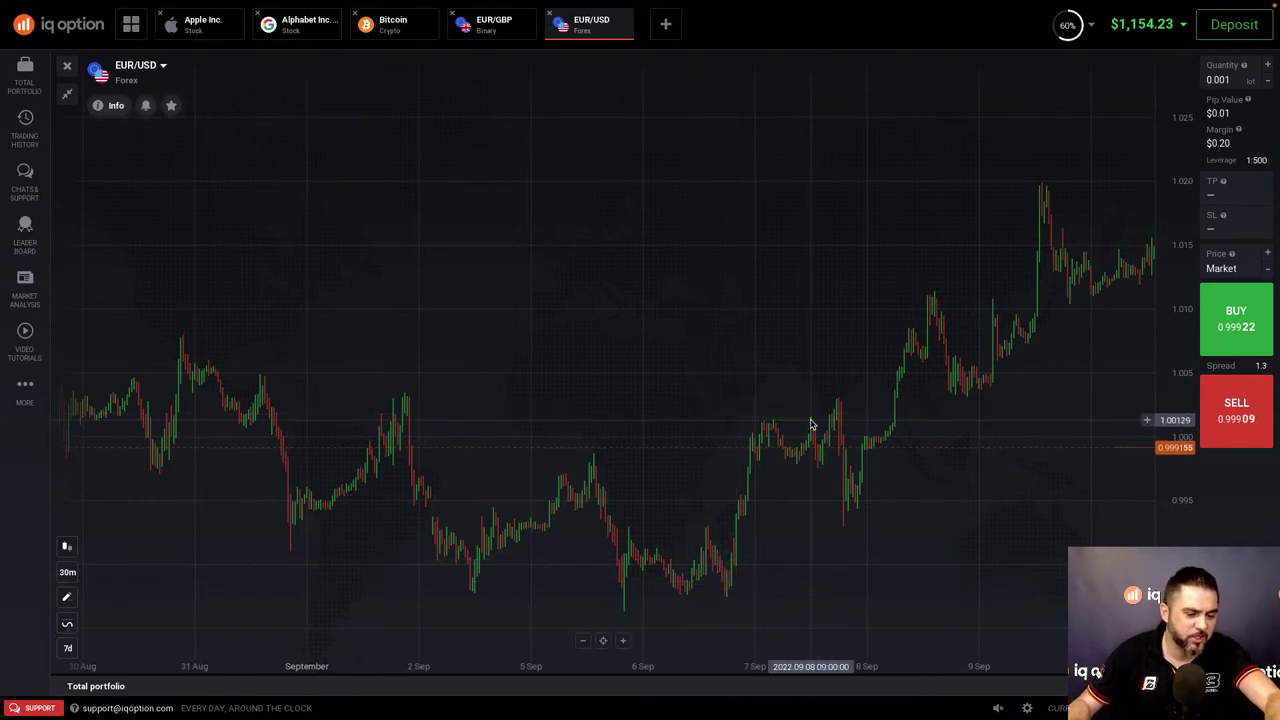
- Place Fibonacci lines from the 7 Sep low up to the first swing high at about 1.00134
{"action": "left_click", "coordinate": [67, 599]}
{"action": "left_click", "coordinate": [115, 662]}
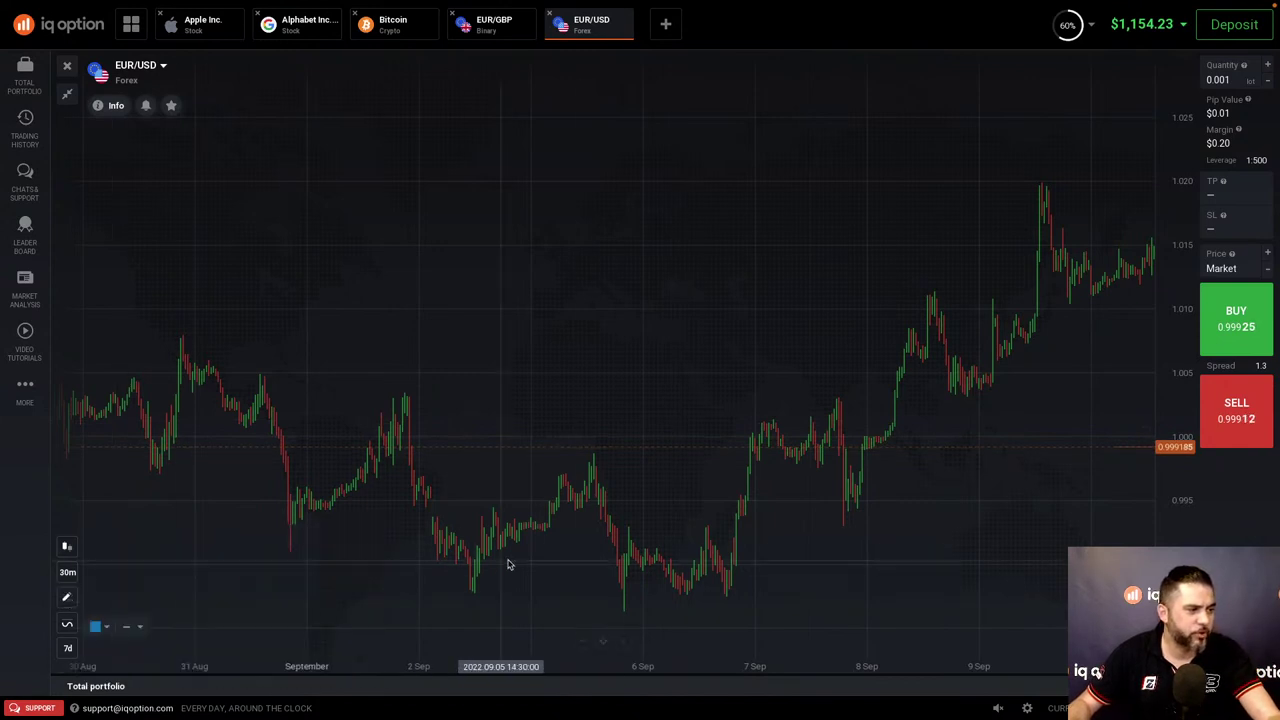
{"action": "left_click", "coordinate": [724, 598]}
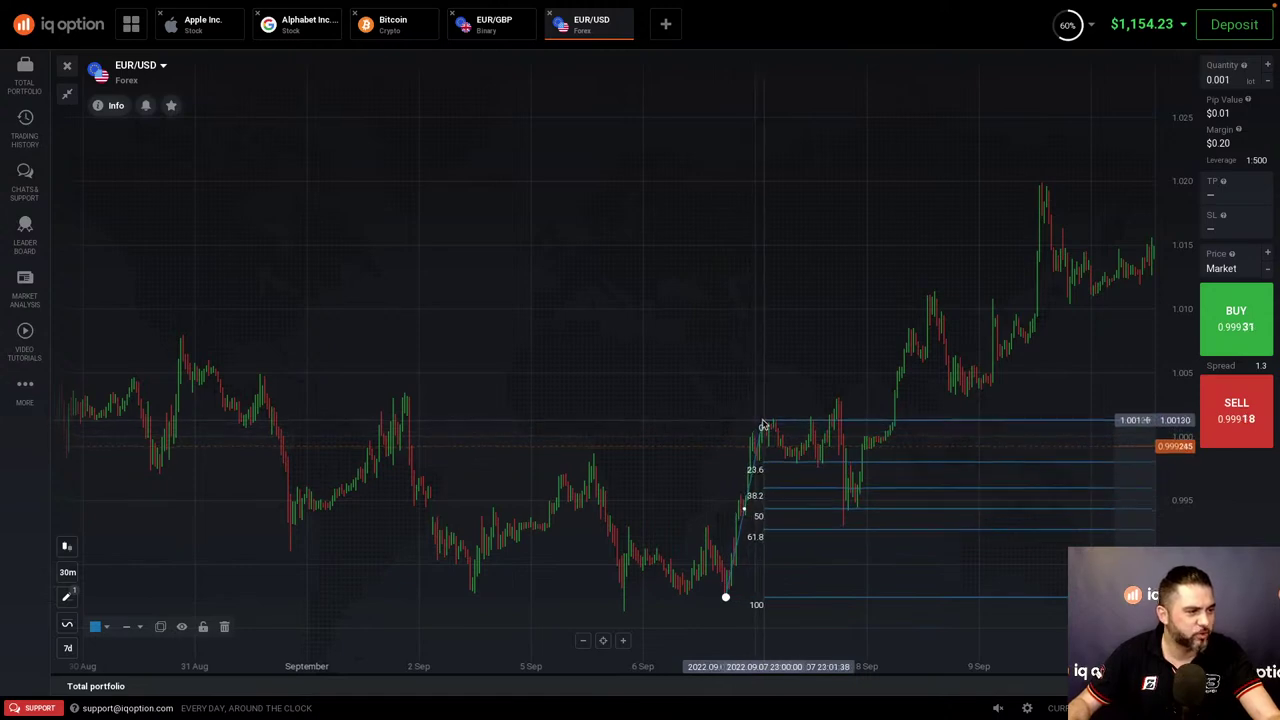
{"action": "left_click", "coordinate": [763, 421]}
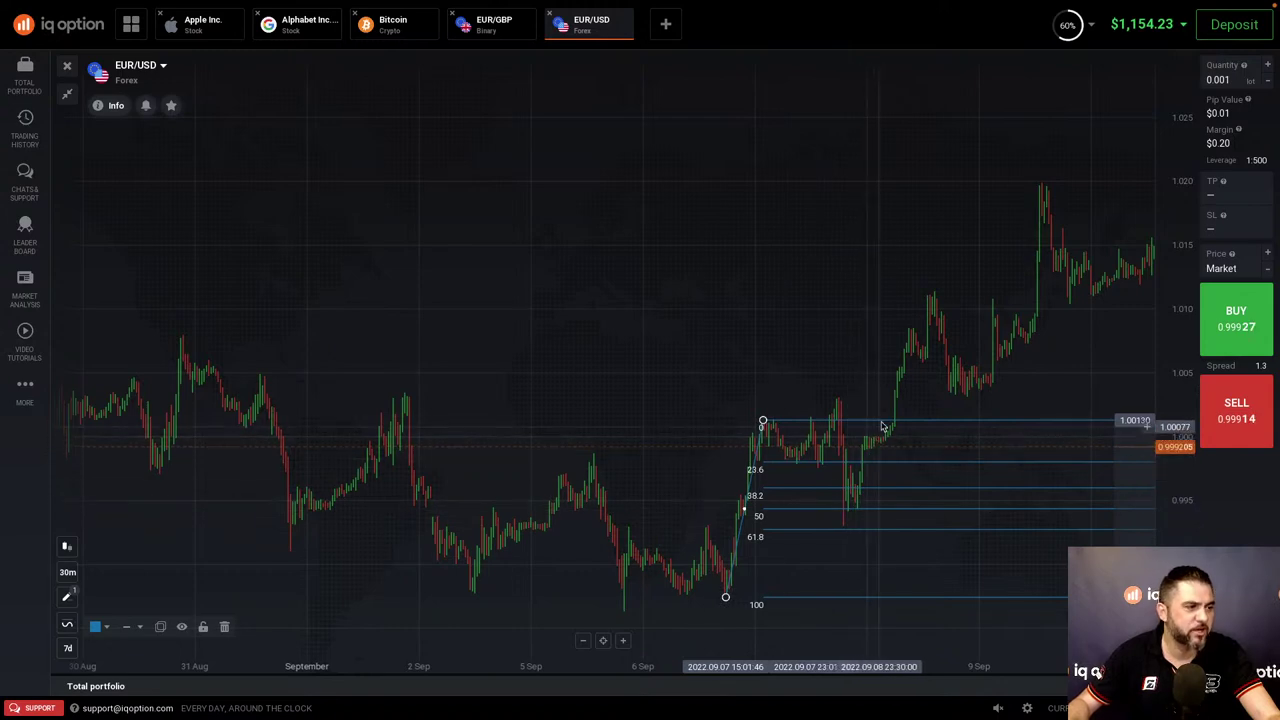
{"action": "left_click_drag", "start_coordinate": [763, 421], "coordinate": [760, 425]}
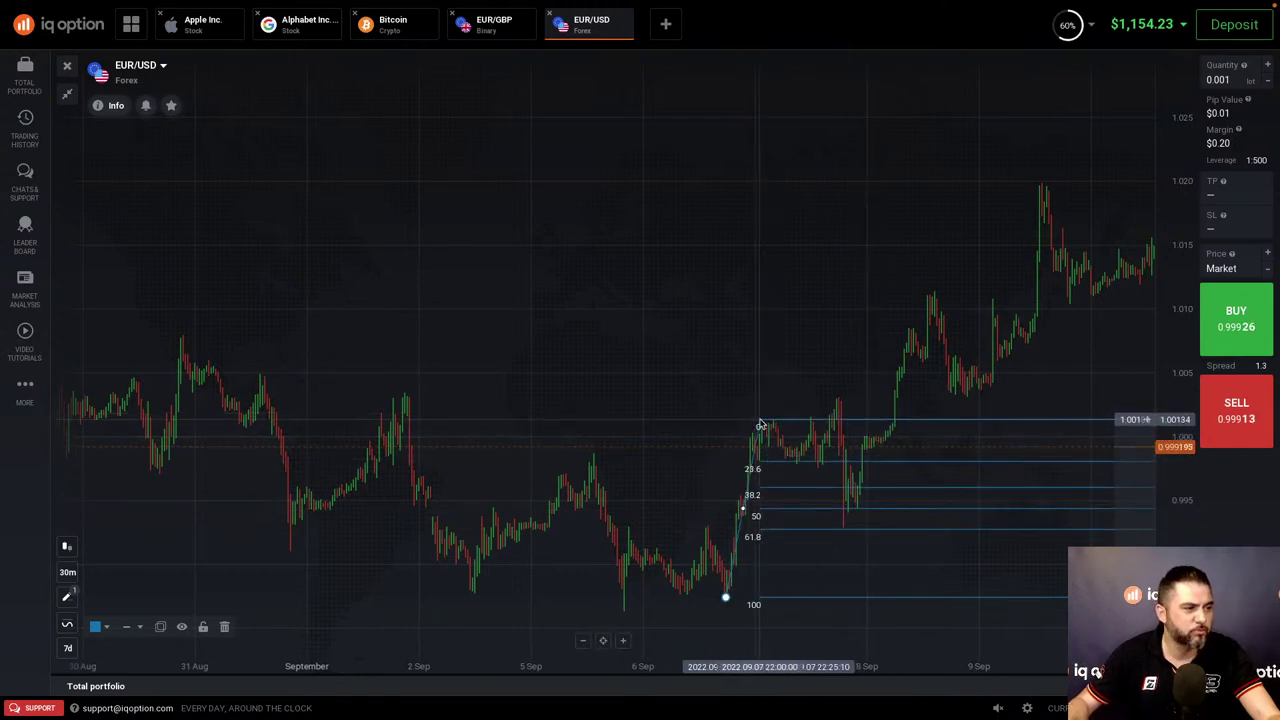
{"action": "left_click", "coordinate": [915, 305]}
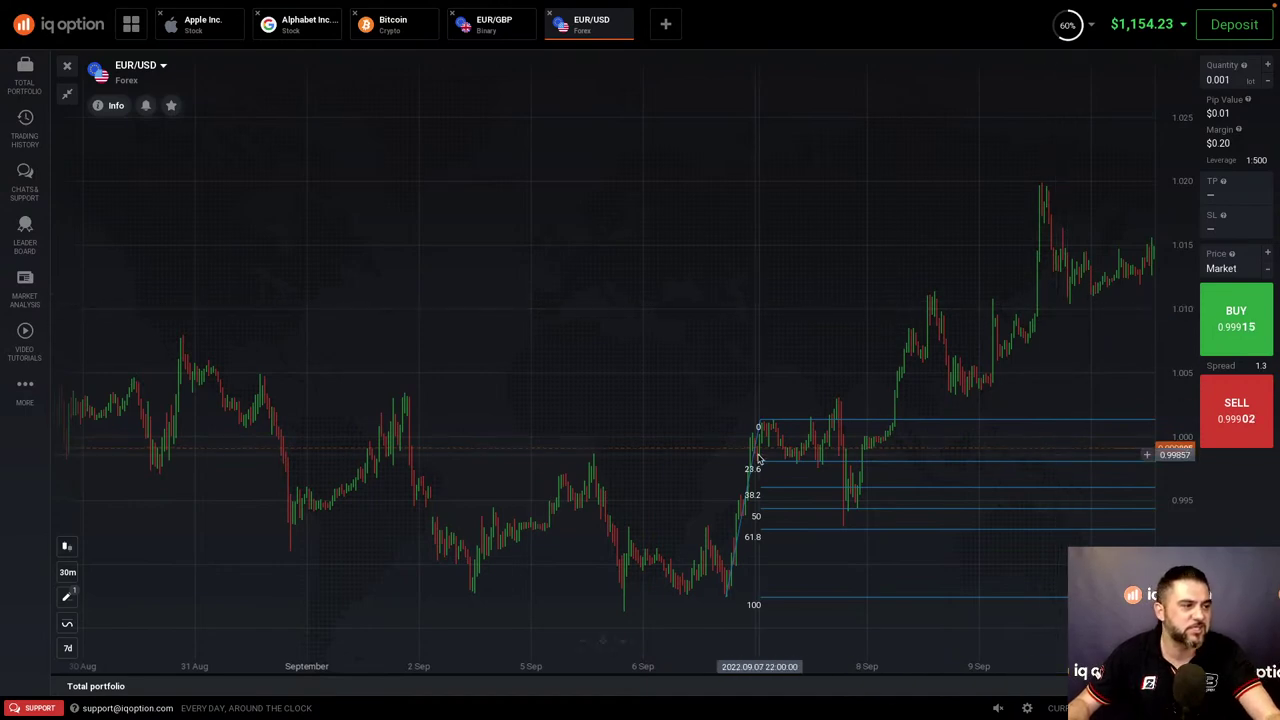
- Extend the Fibonacci lines' upper end to the 9 Sep swing high at about 1.01123
{"action": "mouse_move", "coordinate": [760, 420]}
{"action": "left_mouse_down"}
{"action": "mouse_move", "coordinate": [823, 400]}
{"action": "mouse_move", "coordinate": [907, 298]}
{"action": "left_mouse_up"}
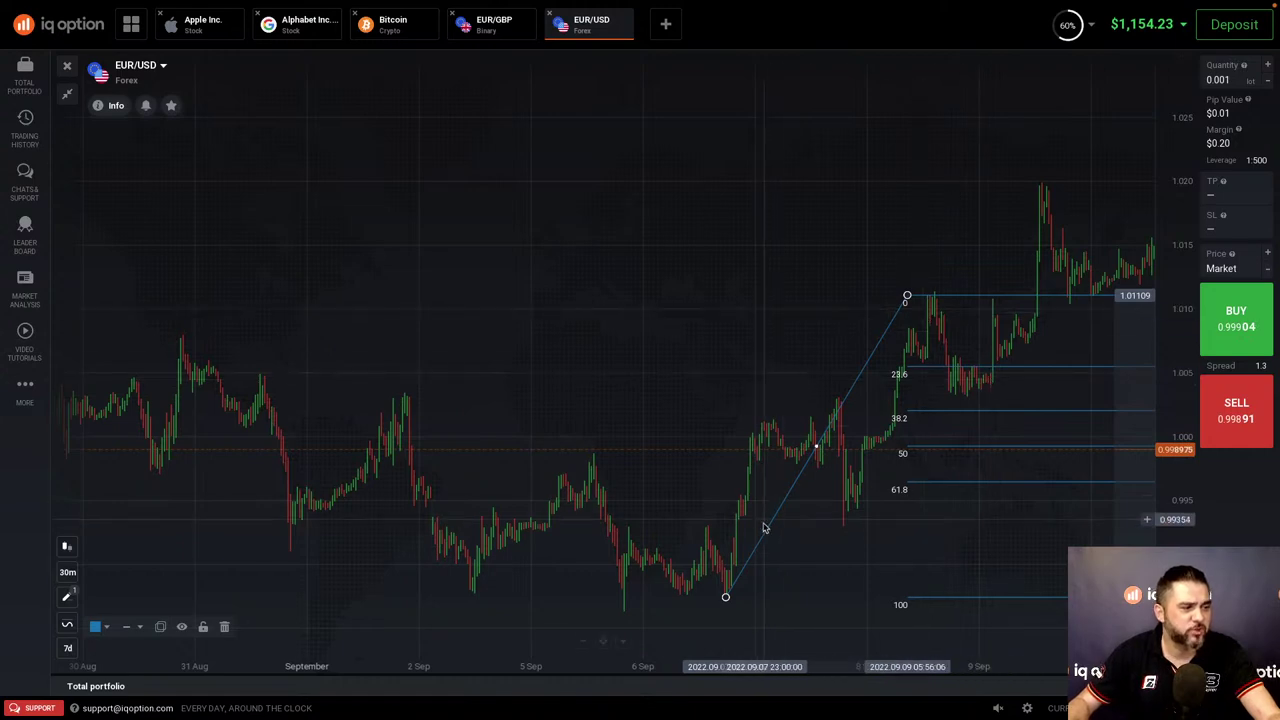
{"action": "left_click_drag", "start_coordinate": [907, 297], "coordinate": [763, 425]}
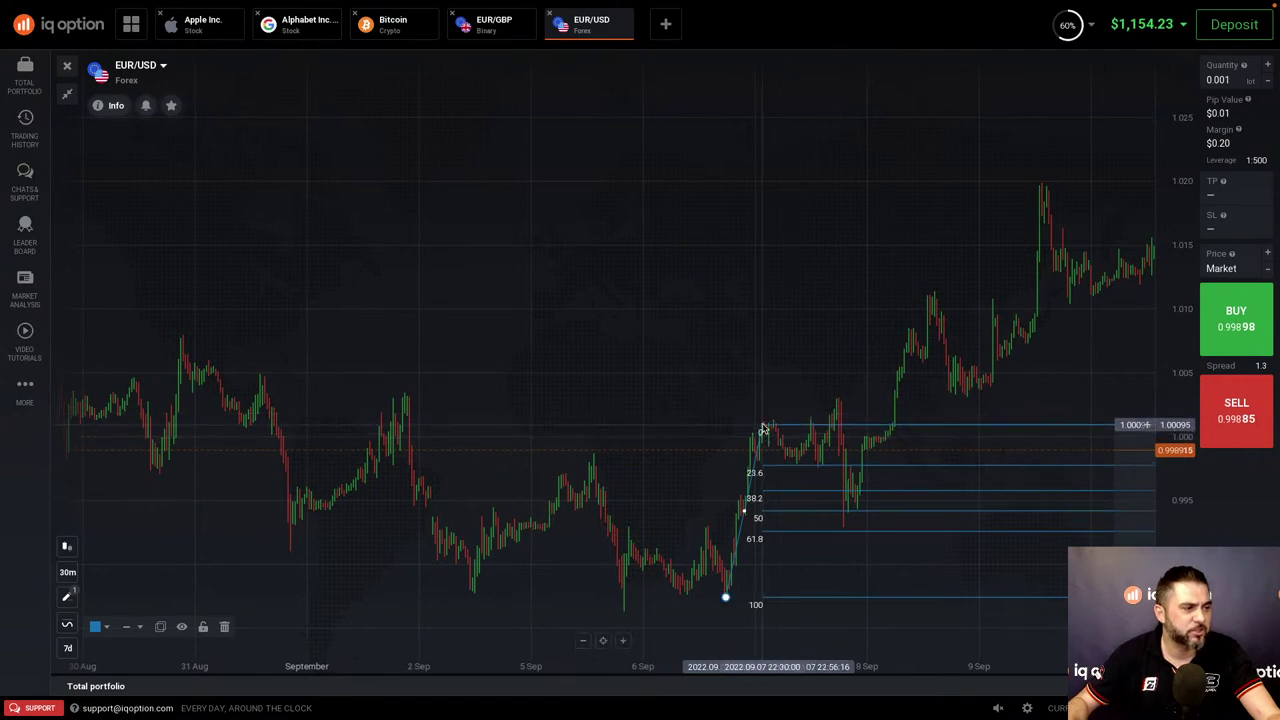
{"action": "left_click_drag", "start_coordinate": [763, 423], "coordinate": [933, 299]}
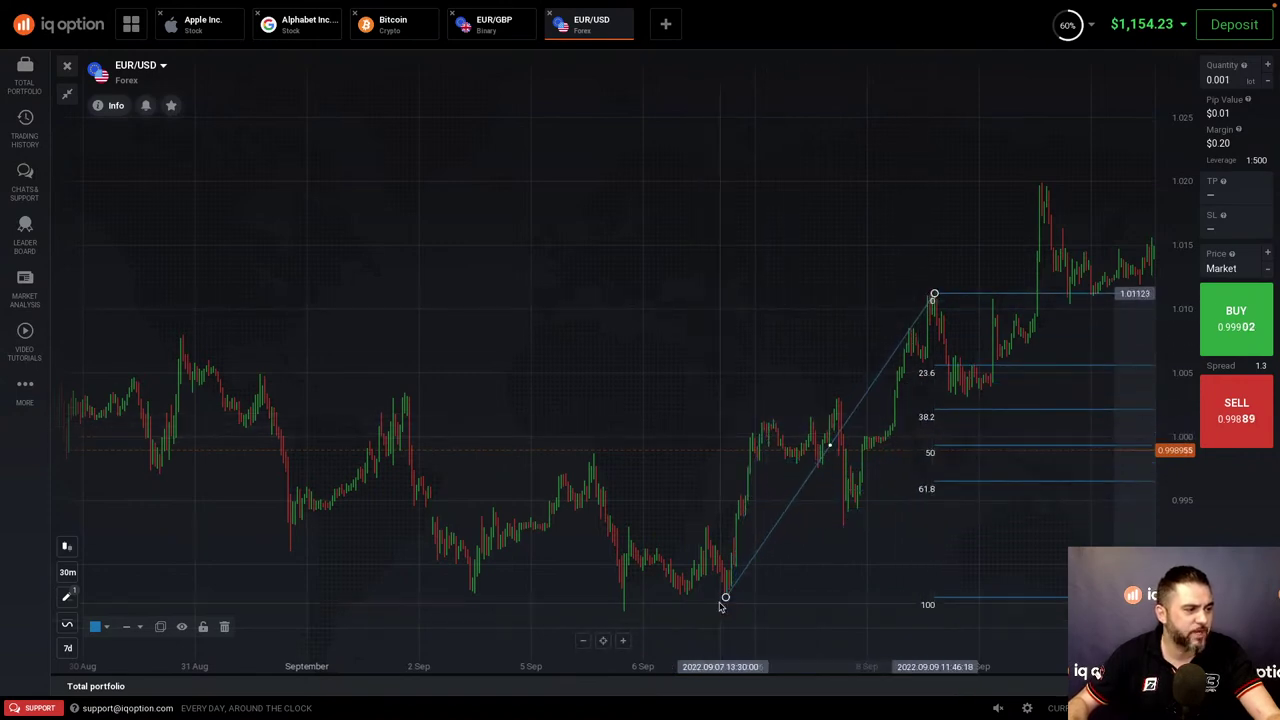
- Move the Fibonacci lines' start to the 8 Sep low at about 0.99471 and their end to the highest peak at about 1.020
{"action": "left_click_drag", "start_coordinate": [726, 597], "coordinate": [843, 506]}
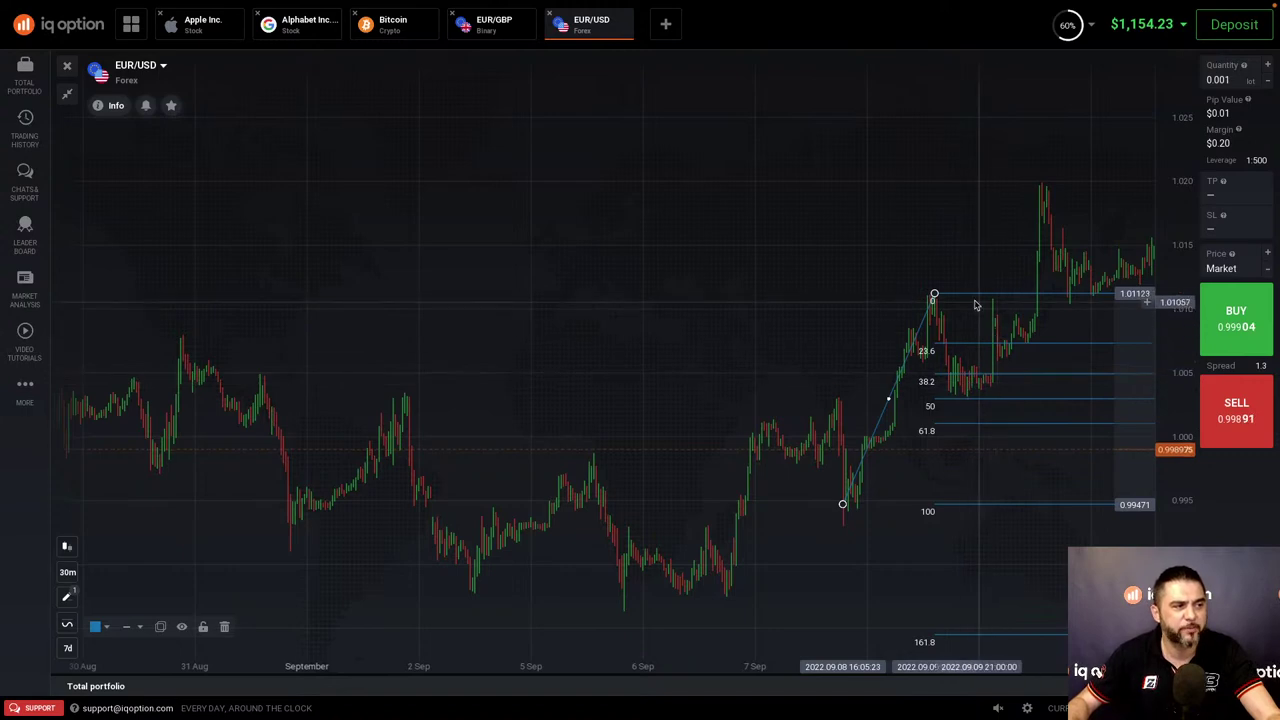
{"action": "left_click_drag", "start_coordinate": [934, 296], "coordinate": [1018, 184]}
{"action": "left_click_drag", "start_coordinate": [937, 228], "coordinate": [680, 223]}
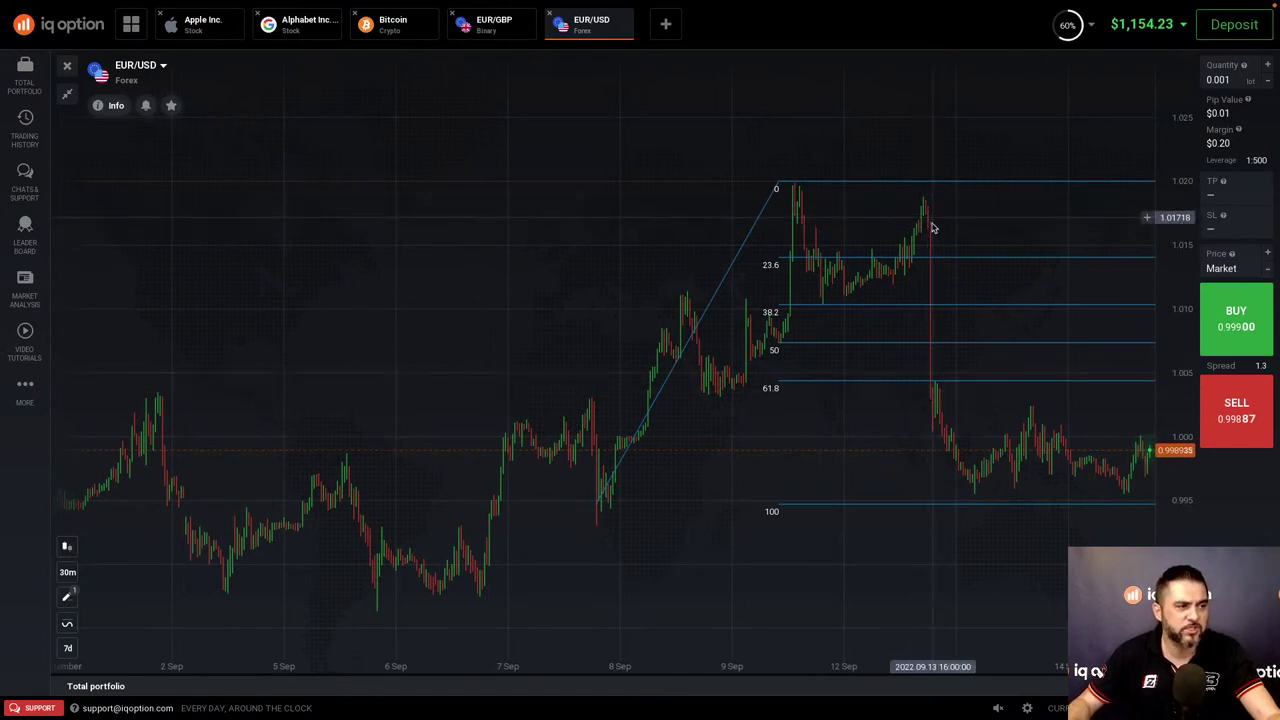
- Delete the Fibonacci lines and bring the latest EUR/USD price action into view
{"action": "left_click", "coordinate": [691, 336]}
{"action": "key", "text": "Delete"}
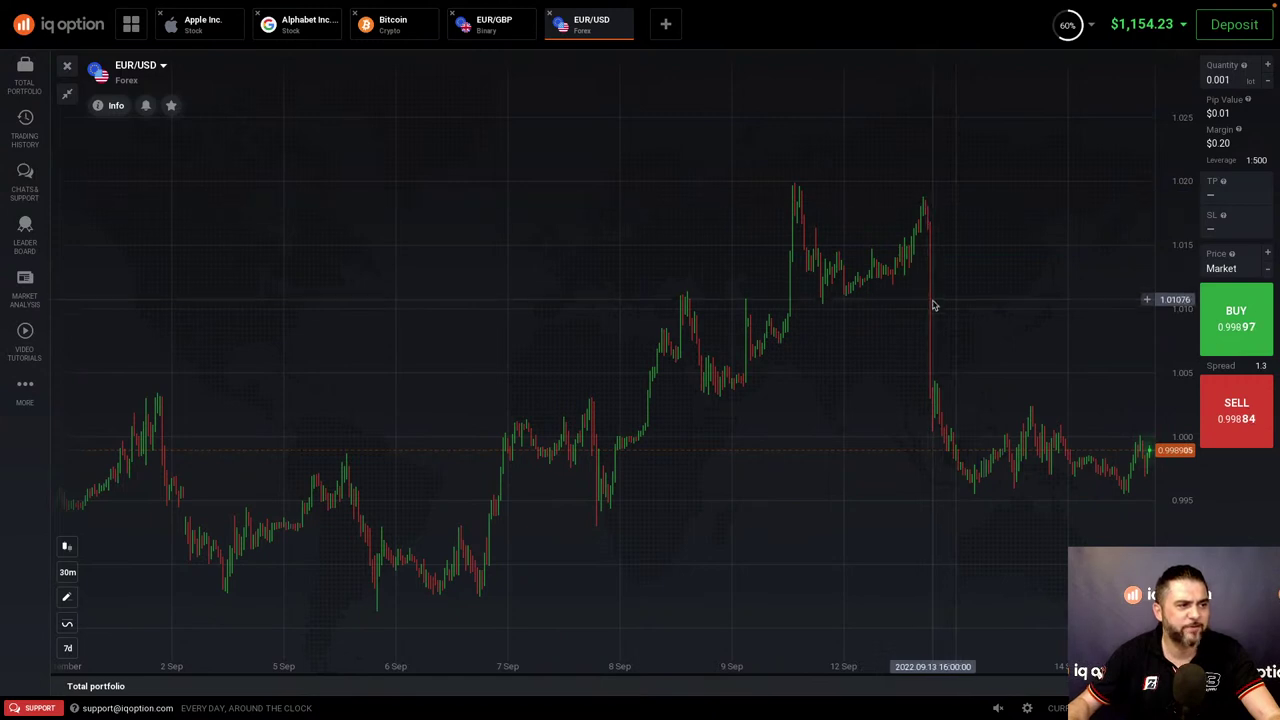
{"action": "left_click_drag", "start_coordinate": [946, 263], "coordinate": [674, 394]}
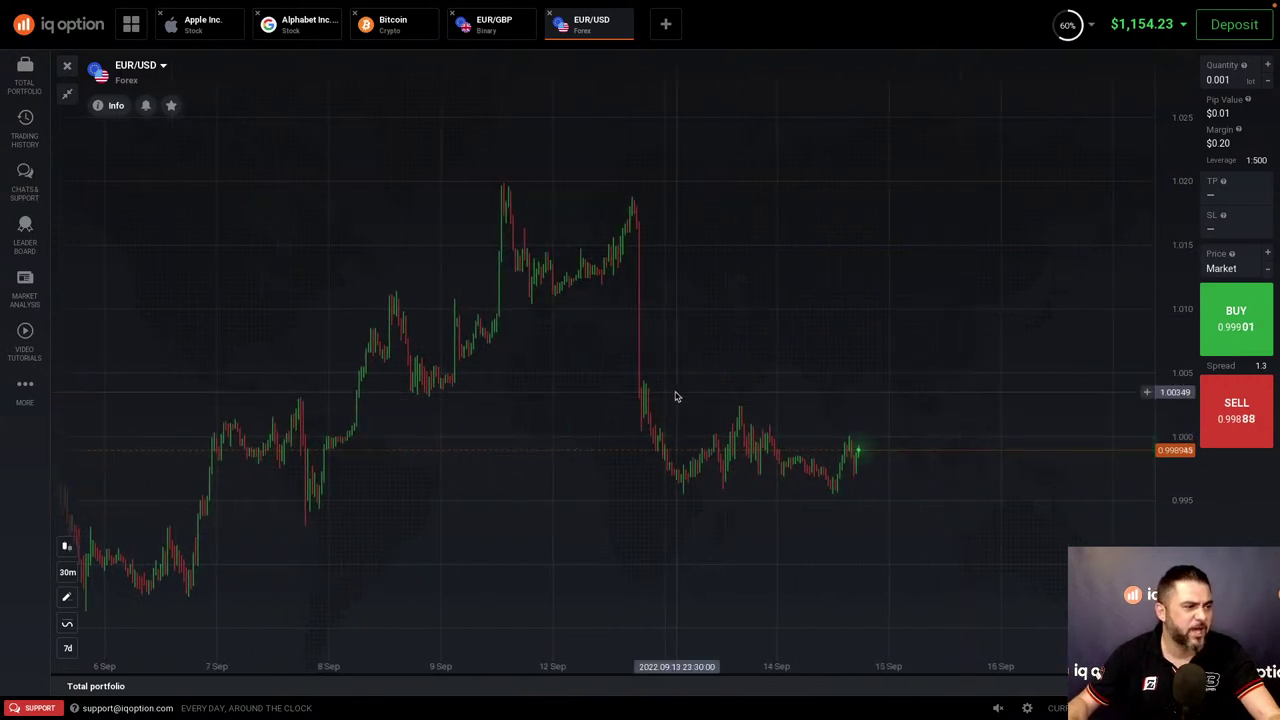